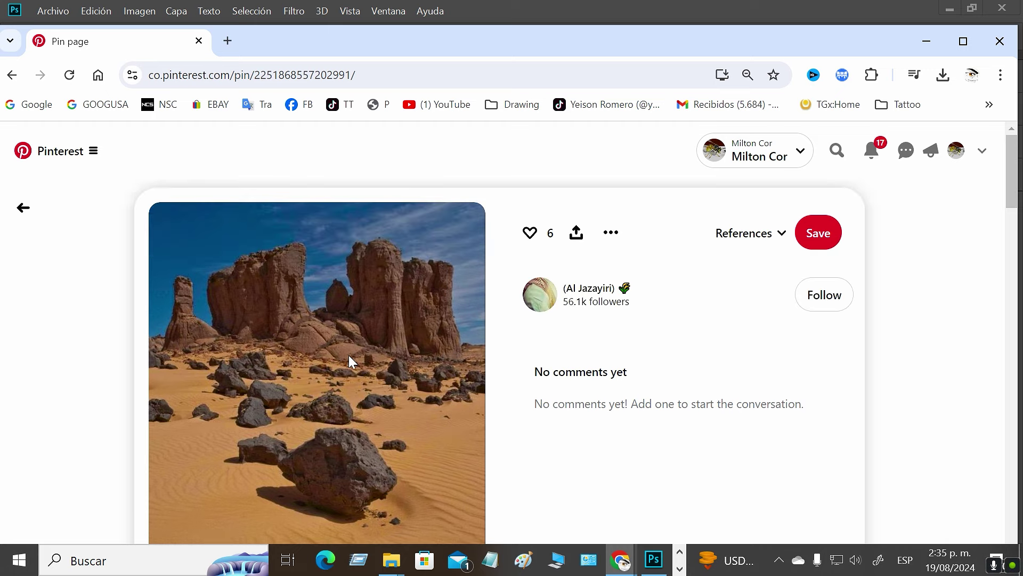
# Examine the desert photo of rock formations, boulders and rippled sand as the drawing reference
pyautogui.scroll(-3, 355, 372)
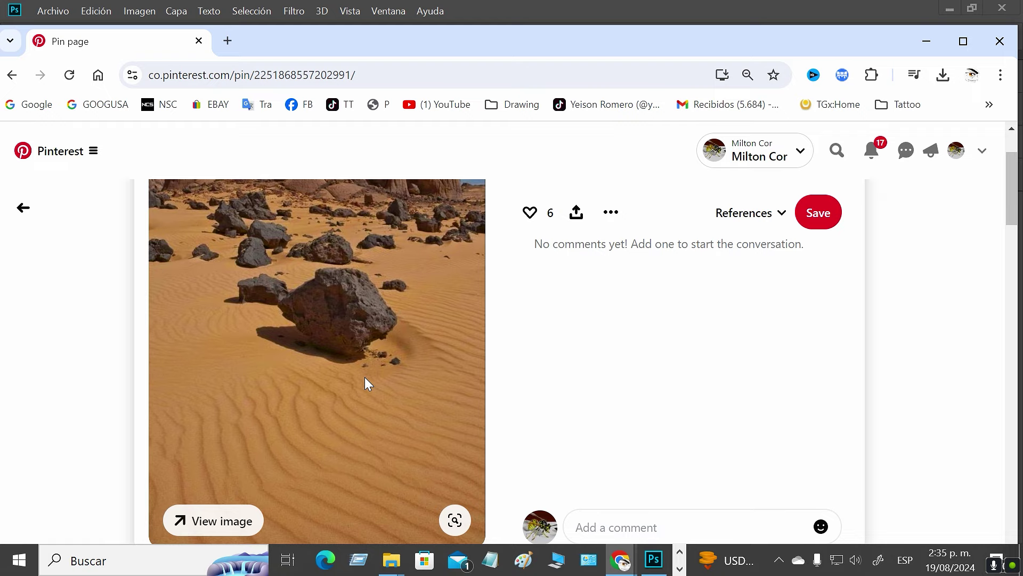
pyautogui.scroll(2, 365, 382)
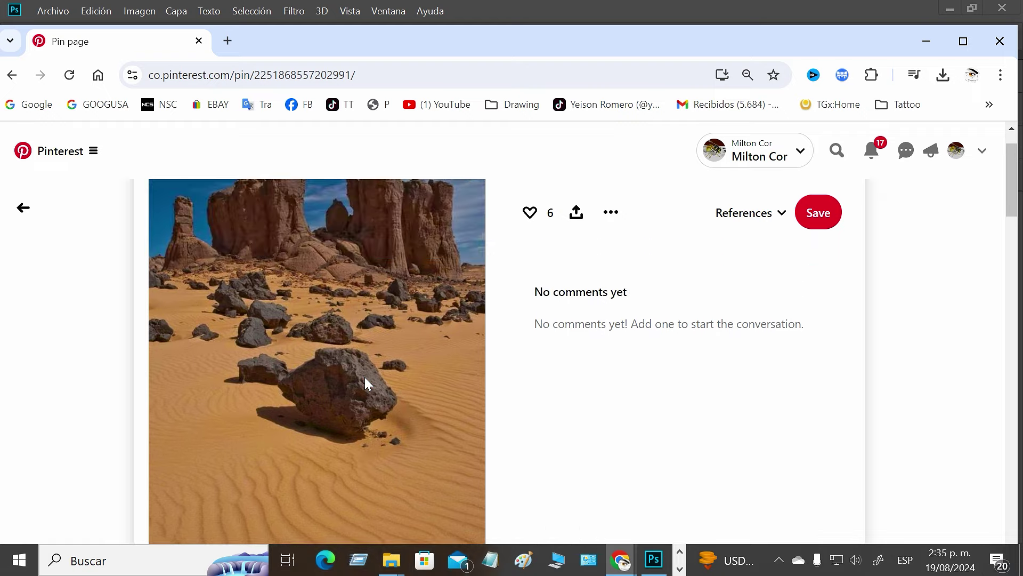
pyautogui.scroll(1, 407, 407)
pyautogui.scroll(-1, 395, 420)
pyautogui.scroll(-4, 398, 417)
pyautogui.scroll(4, 372, 375)
pyautogui.scroll(1, 371, 375)
pyautogui.scroll(-1, 375, 376)
pyautogui.scroll(1, 406, 378)
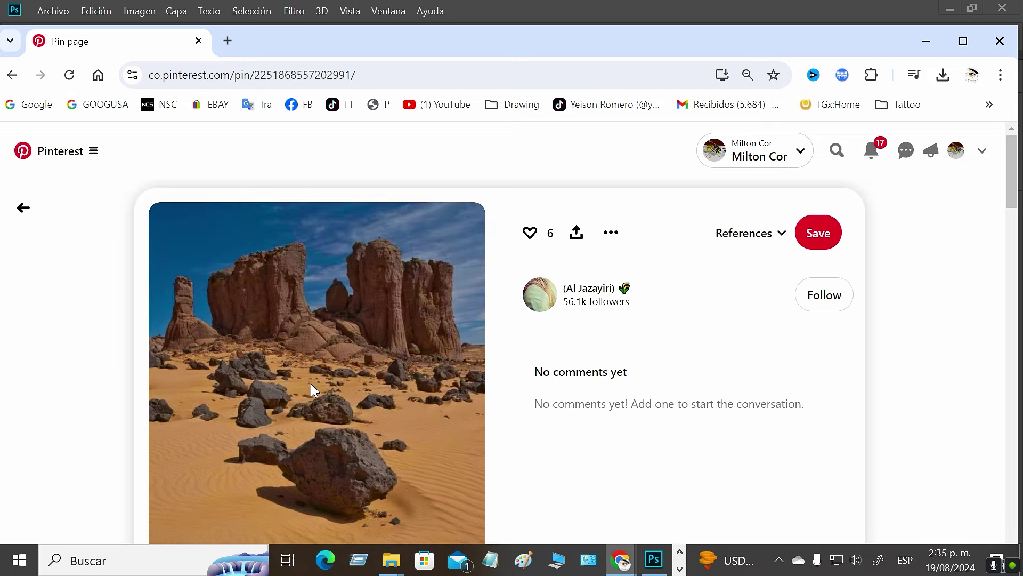
pyautogui.scroll(-2, 357, 366)
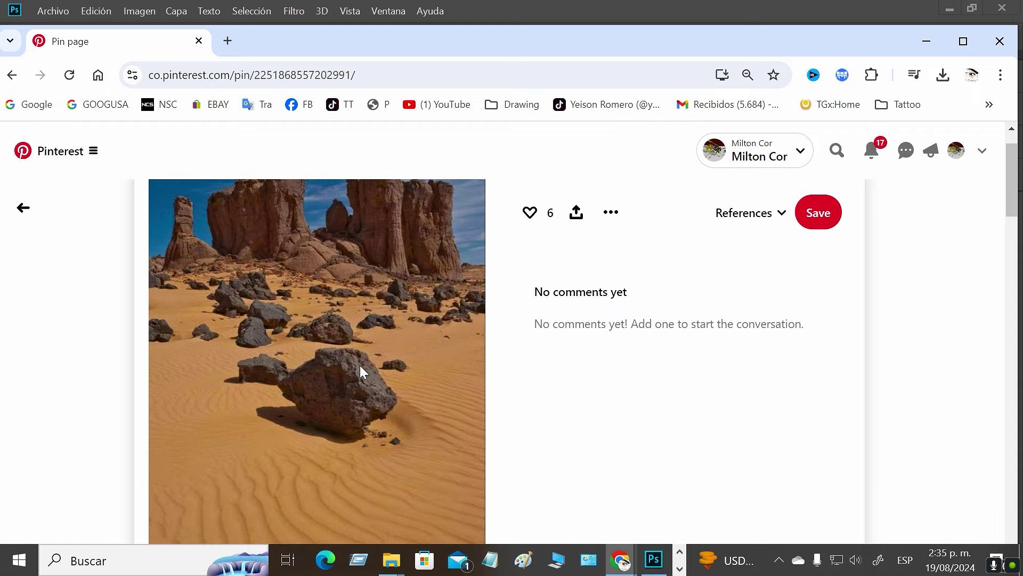
pyautogui.scroll(1, 353, 394)
pyautogui.scroll(-1, 338, 411)
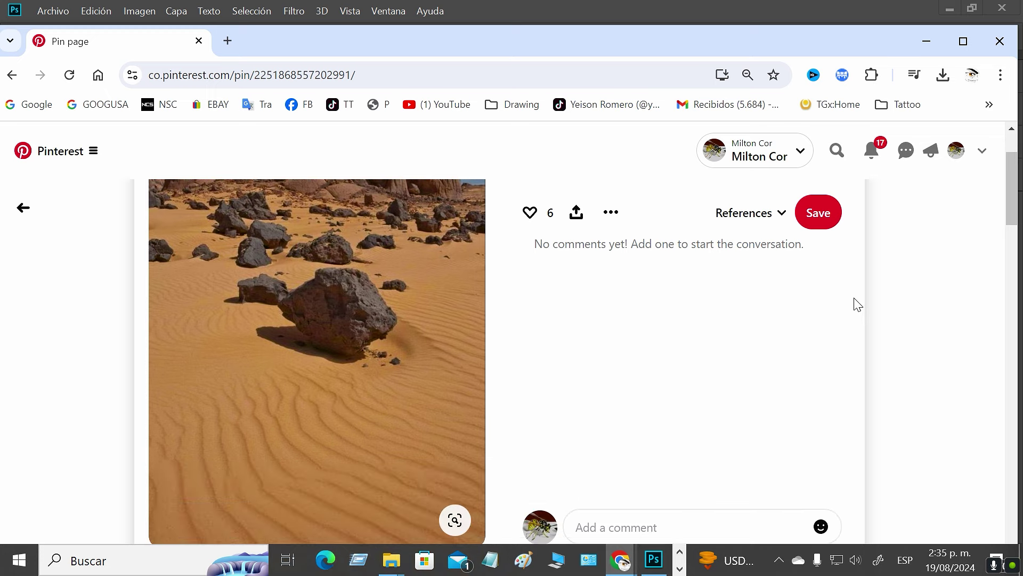
pyautogui.moveTo(1016, 199)
pyautogui.mouseDown()
pyautogui.moveTo(1017, 216)
pyautogui.moveTo(1020, 184)
pyautogui.mouseUp()
pyautogui.scroll(-1, 327, 224)
pyautogui.scroll(1, 366, 377)
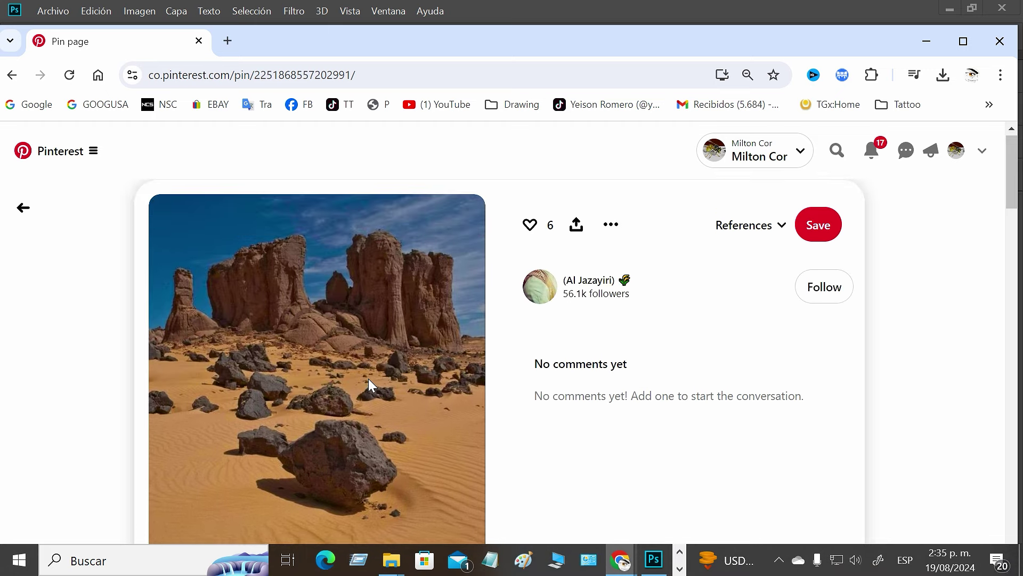
# Switch to the Photoshop document and hide the sketch layers Capa 2 and Capa 1
pyautogui.moveTo(495, 33)
pyautogui.mouseDown()
pyautogui.moveTo(564, 51)
pyautogui.moveTo(1013, 37)
pyautogui.mouseUp()
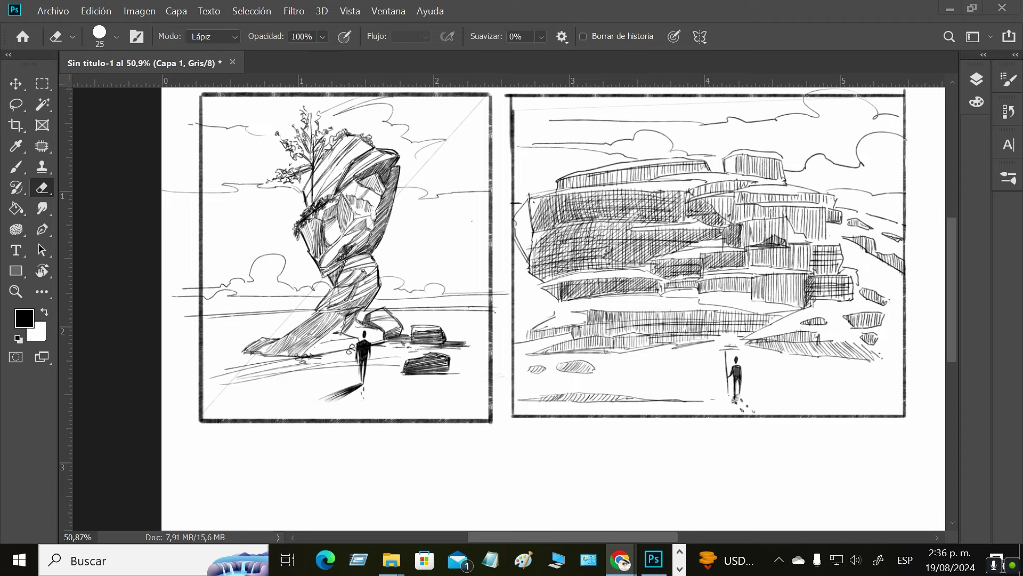
pyautogui.click(977, 78)
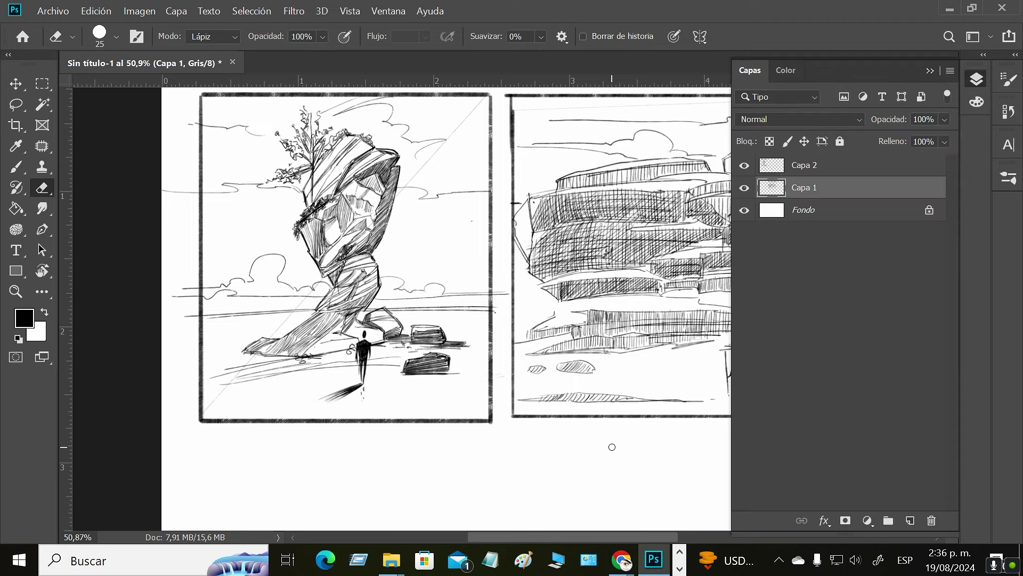
pyautogui.click(829, 168)
pyautogui.moveTo(745, 165); pyautogui.dragTo(745, 201)
pyautogui.click(829, 193)
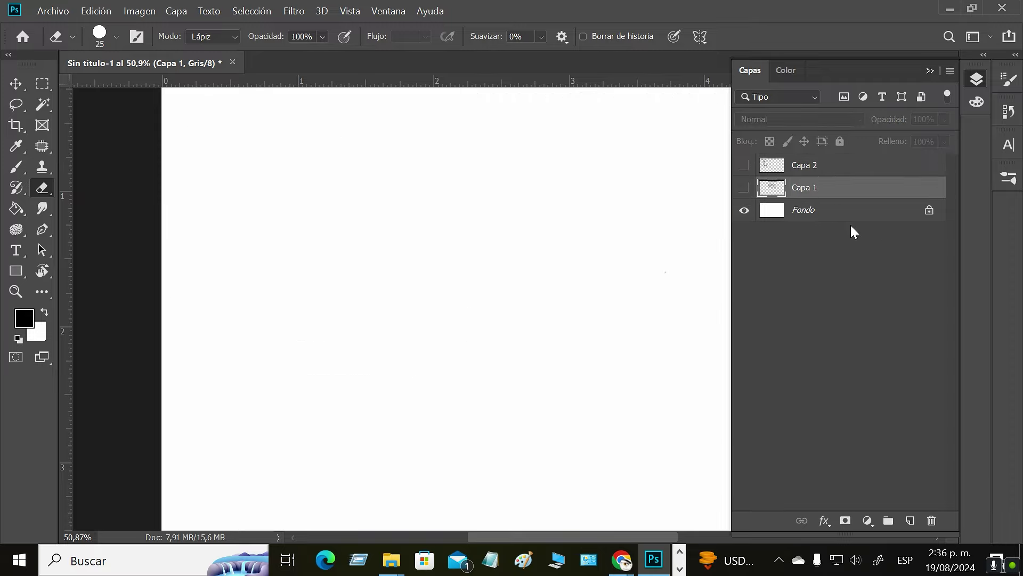
# Add a new empty layer directly above the Fondo layer
pyautogui.click(847, 213)
pyautogui.click(910, 520)
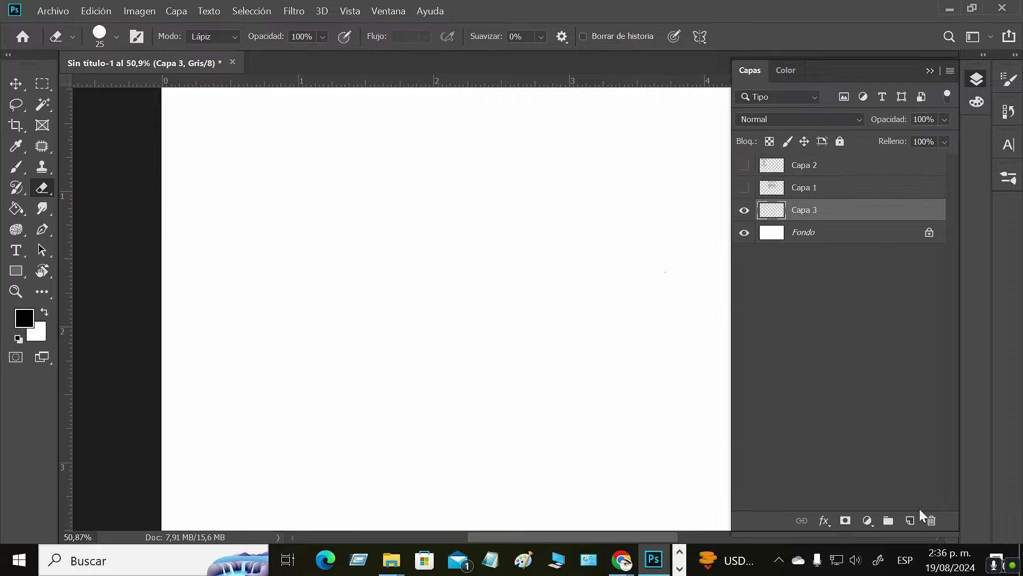
pyautogui.click(932, 71)
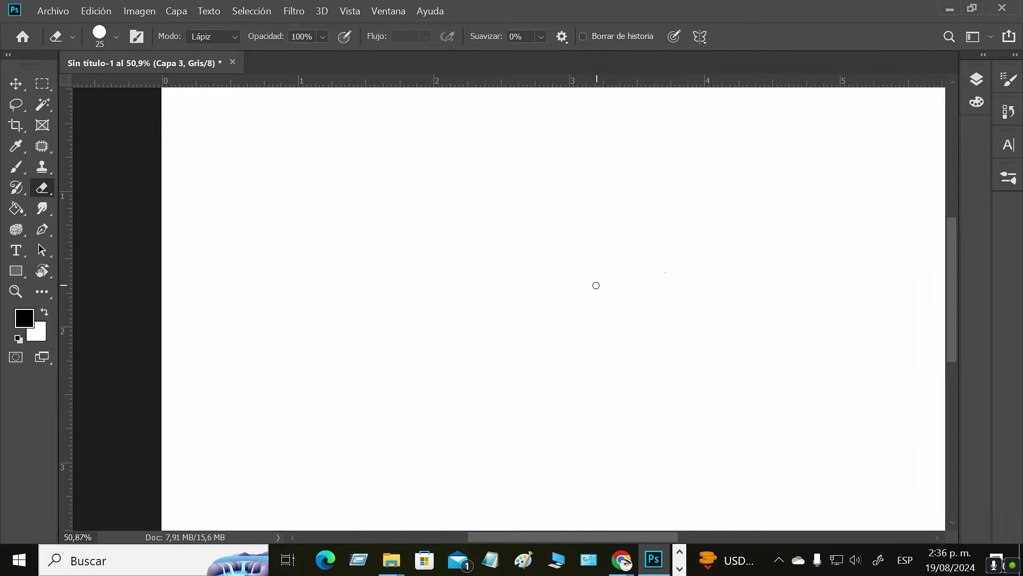
# With the size 15 brush in black, draw a long, slightly peaked horizon line across the middle of the canvas
pyautogui.press('space')
pyautogui.moveTo(523, 290); pyautogui.dragTo(480, 308)
pyautogui.press('z')
pyautogui.press('e')
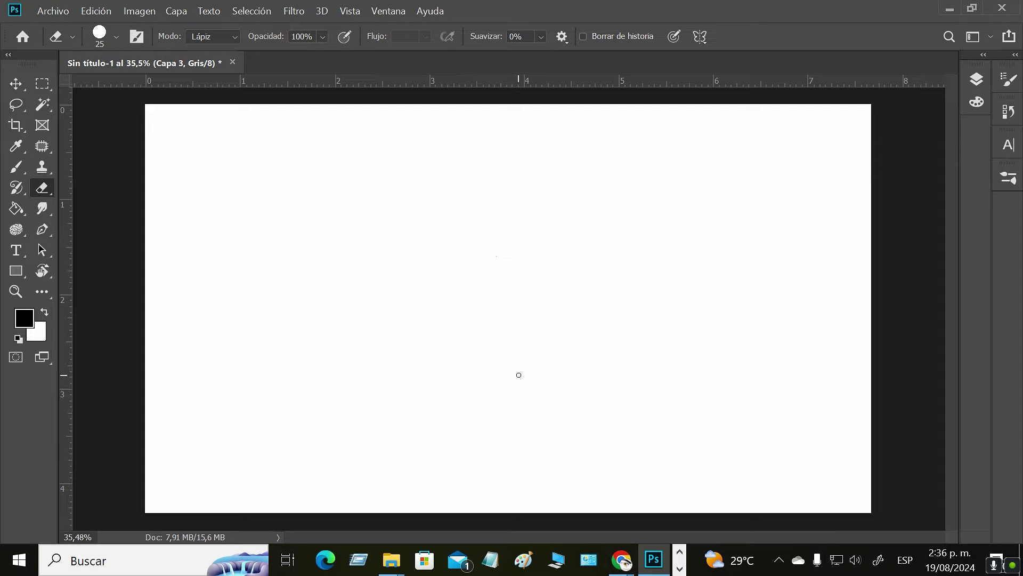
pyautogui.press('b')
pyautogui.moveTo(378, 233)
pyautogui.mouseDown()
pyautogui.moveTo(476, 212)
pyautogui.moveTo(487, 373)
pyautogui.mouseUp()
pyautogui.hotkey('ctrl', 'z')
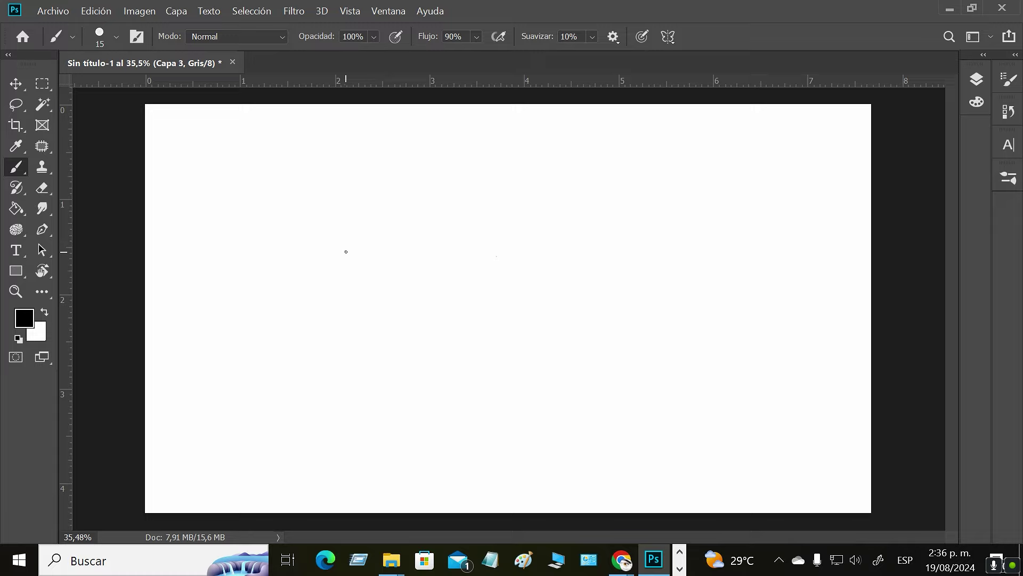
pyautogui.moveTo(311, 318)
pyautogui.mouseDown()
pyautogui.moveTo(434, 308)
pyautogui.moveTo(697, 322)
pyautogui.mouseUp()
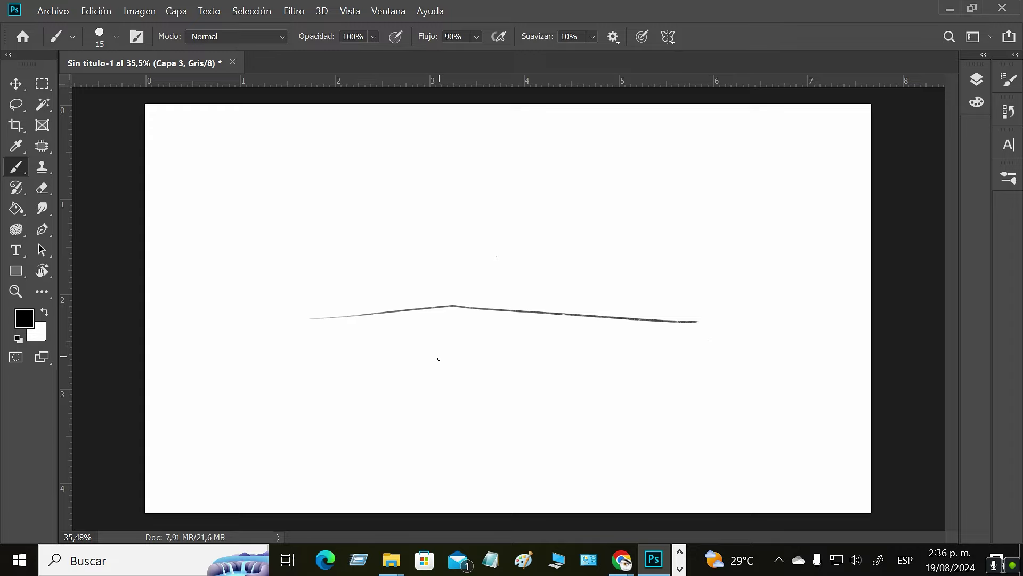
# Sketch a small stacked rock pillar on a rounded mound at the left end of the horizon line
pyautogui.moveTo(335, 319)
pyautogui.mouseDown()
pyautogui.moveTo(334, 262)
pyautogui.moveTo(351, 240)
pyautogui.moveTo(351, 291)
pyautogui.moveTo(356, 260)
pyautogui.mouseUp()
pyautogui.moveTo(330, 273)
pyautogui.mouseDown()
pyautogui.moveTo(352, 273)
pyautogui.moveTo(324, 324)
pyautogui.mouseUp()
pyautogui.moveTo(341, 285)
pyautogui.mouseDown()
pyautogui.moveTo(381, 318)
pyautogui.moveTo(318, 325)
pyautogui.moveTo(332, 321)
pyautogui.mouseUp()
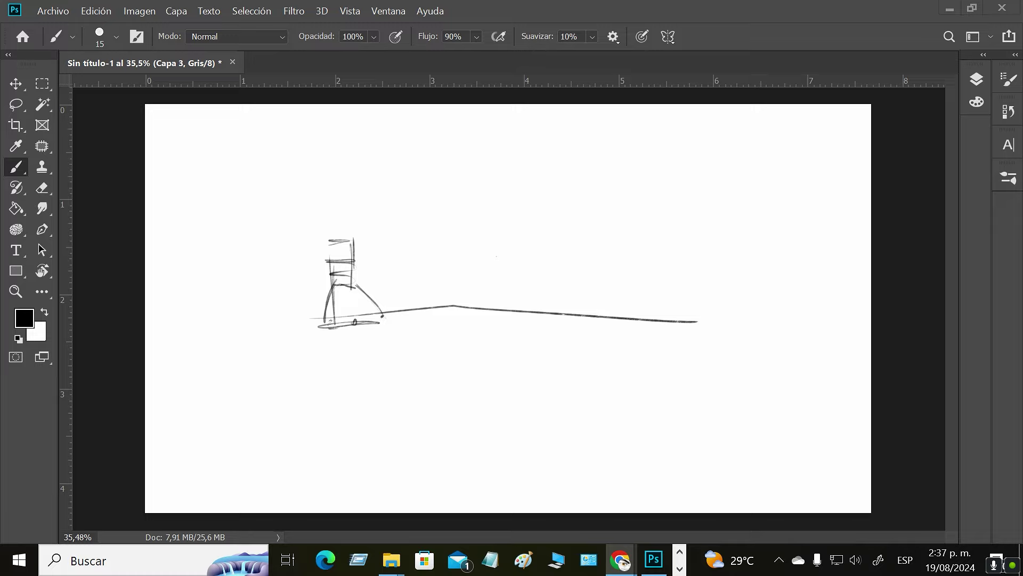
pyautogui.click(523, 559)
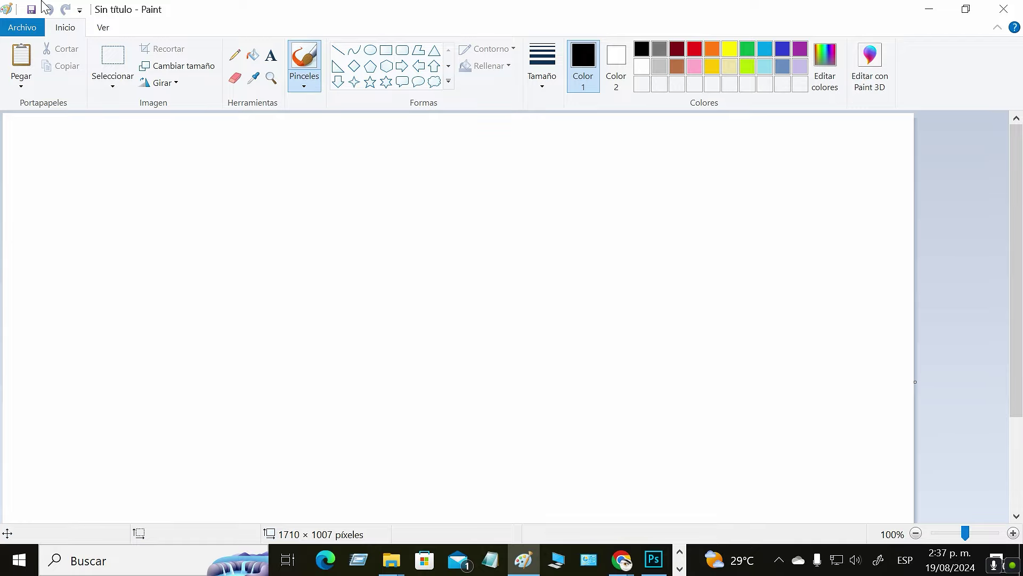
pyautogui.hotkey('alt', 'Tab')
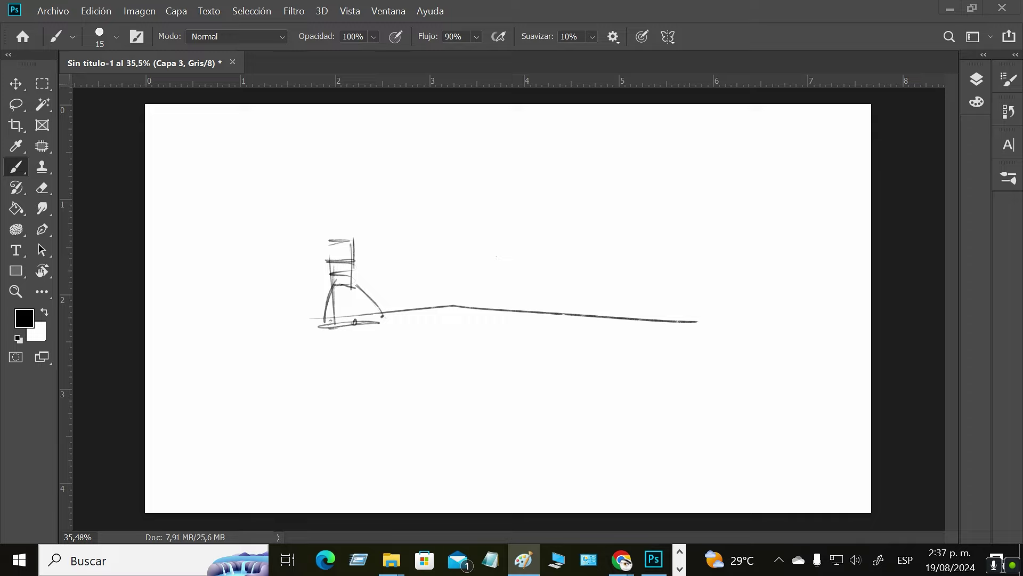
# Widen the mound's slopes and outline a tall narrow rock column with a small boulder to its right
pyautogui.click(409, 303)
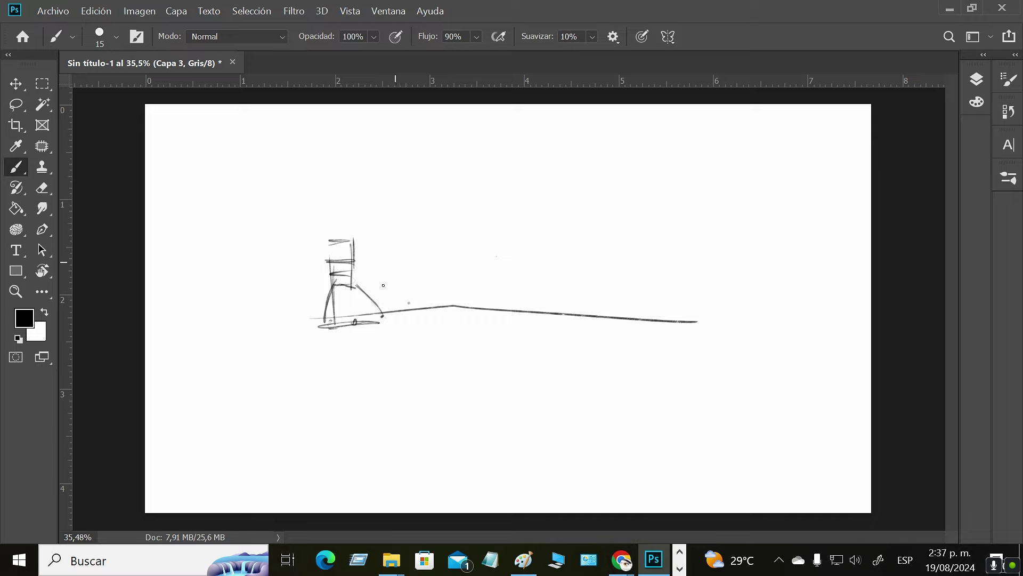
pyautogui.moveTo(363, 290)
pyautogui.mouseDown()
pyautogui.moveTo(398, 318)
pyautogui.moveTo(374, 216)
pyautogui.moveTo(406, 200)
pyautogui.moveTo(411, 295)
pyautogui.moveTo(430, 286)
pyautogui.moveTo(437, 313)
pyautogui.moveTo(395, 315)
pyautogui.mouseUp()
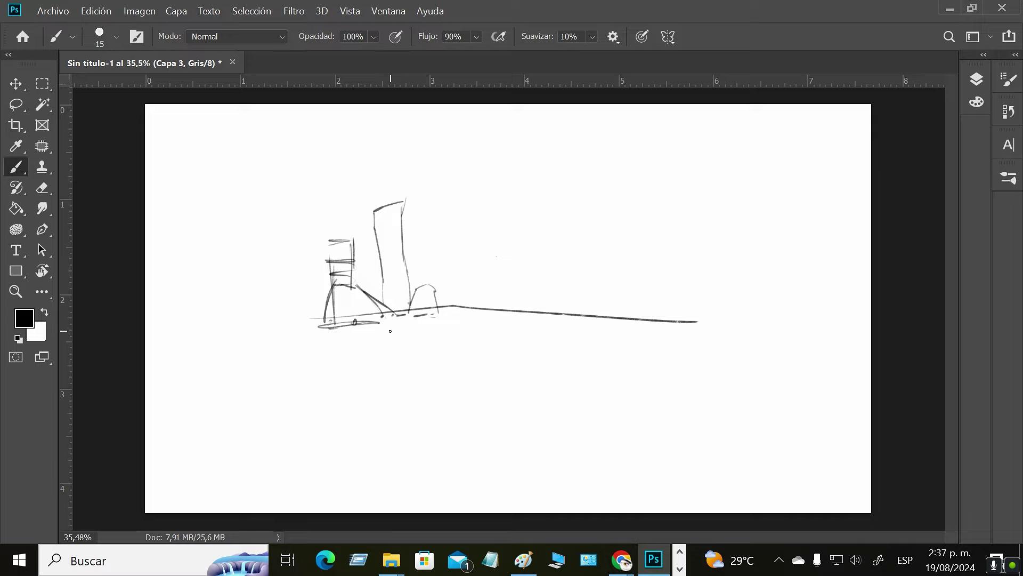
pyautogui.moveTo(370, 293)
pyautogui.mouseDown()
pyautogui.moveTo(352, 281)
pyautogui.moveTo(361, 294)
pyautogui.moveTo(312, 312)
pyautogui.moveTo(319, 320)
pyautogui.mouseUp()
pyautogui.moveTo(361, 332)
pyautogui.mouseDown()
pyautogui.moveTo(381, 325)
pyautogui.moveTo(358, 333)
pyautogui.mouseUp()
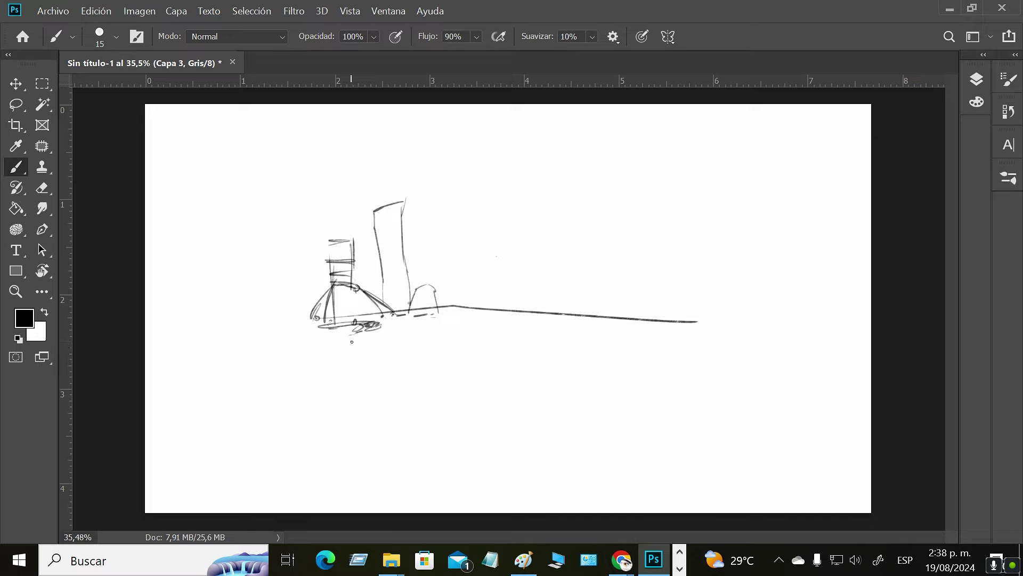
# Add rubble strokes beneath the mound and extend the ground line to its left
pyautogui.moveTo(312, 323); pyautogui.dragTo(367, 322)
pyautogui.moveTo(346, 331); pyautogui.dragTo(303, 334)
pyautogui.moveTo(382, 316); pyautogui.dragTo(385, 322)
pyautogui.moveTo(309, 310)
pyautogui.mouseDown()
pyautogui.moveTo(278, 311)
pyautogui.moveTo(280, 322)
pyautogui.mouseUp()
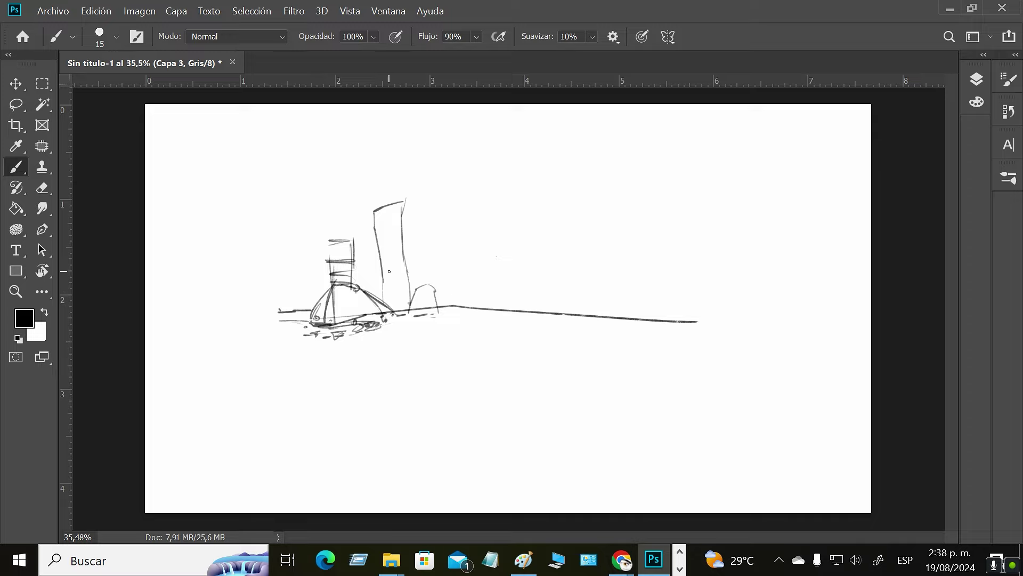
# Outline adjoining rock columns to the right of the tall column, carrying their edges down to the ground line
pyautogui.moveTo(402, 199); pyautogui.dragTo(425, 201)
pyautogui.moveTo(424, 196); pyautogui.dragTo(415, 227)
pyautogui.moveTo(416, 223); pyautogui.dragTo(409, 303)
pyautogui.moveTo(426, 196); pyautogui.dragTo(462, 189)
pyautogui.moveTo(427, 196); pyautogui.dragTo(464, 193)
pyautogui.moveTo(464, 189); pyautogui.dragTo(450, 251)
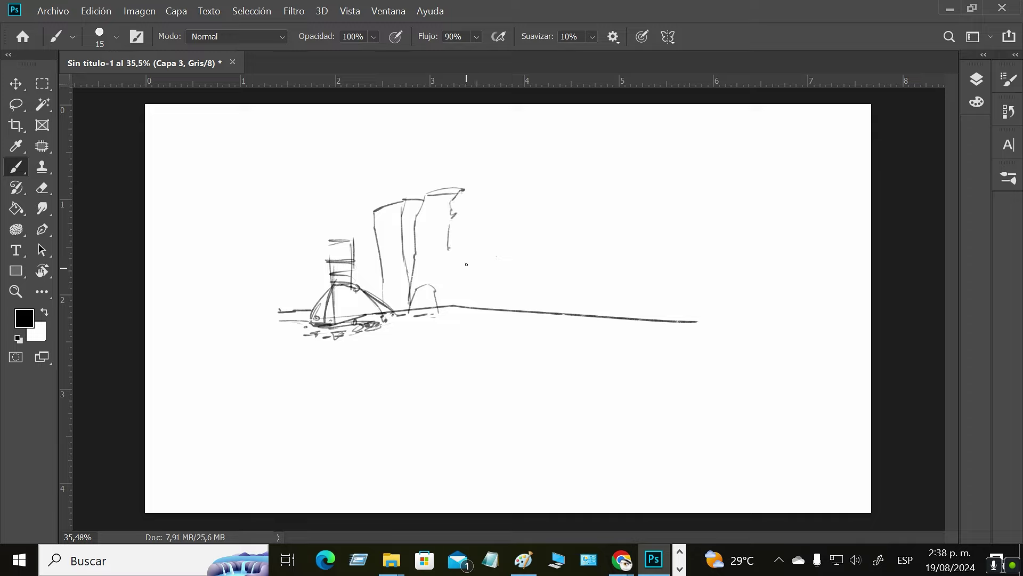
pyautogui.moveTo(448, 255); pyautogui.dragTo(437, 291)
pyautogui.moveTo(433, 308); pyautogui.dragTo(415, 316)
pyautogui.moveTo(407, 307)
pyautogui.mouseDown()
pyautogui.moveTo(394, 311)
pyautogui.moveTo(463, 304)
pyautogui.mouseUp()
pyautogui.moveTo(464, 305)
pyautogui.mouseDown()
pyautogui.moveTo(462, 195)
pyautogui.moveTo(479, 209)
pyautogui.moveTo(455, 223)
pyautogui.moveTo(462, 214)
pyautogui.moveTo(462, 237)
pyautogui.moveTo(465, 206)
pyautogui.moveTo(462, 244)
pyautogui.mouseUp()
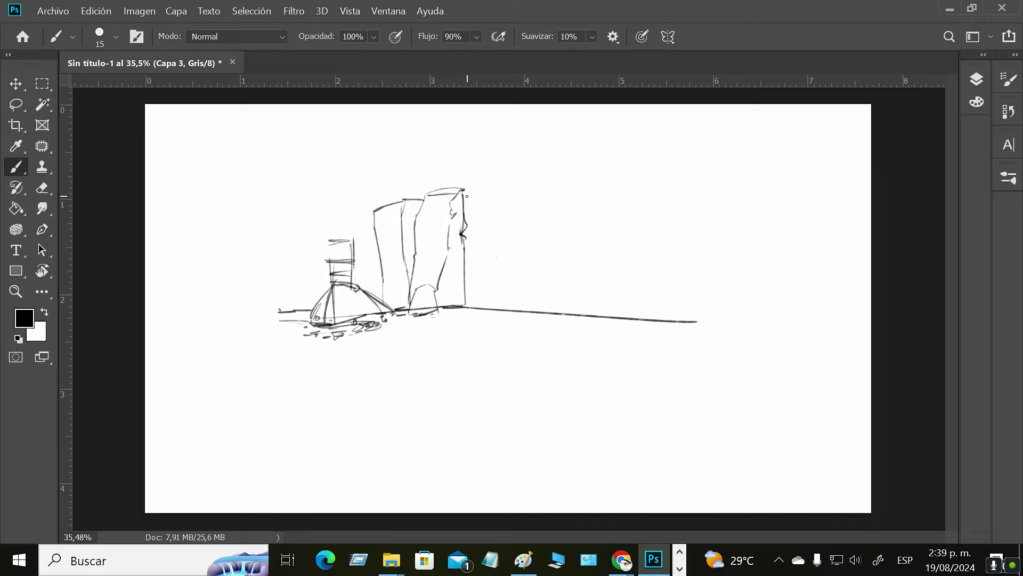
# Outline the rightmost column of the left rock formation and a large boulder at its base
pyautogui.moveTo(464, 190); pyautogui.dragTo(510, 185)
pyautogui.moveTo(513, 186)
pyautogui.mouseDown()
pyautogui.moveTo(505, 234)
pyautogui.moveTo(521, 275)
pyautogui.mouseUp()
pyautogui.moveTo(521, 273)
pyautogui.mouseDown()
pyautogui.moveTo(472, 311)
pyautogui.moveTo(533, 329)
pyautogui.moveTo(553, 322)
pyautogui.mouseUp()
pyautogui.moveTo(492, 311)
pyautogui.mouseDown()
pyautogui.moveTo(544, 284)
pyautogui.moveTo(553, 322)
pyautogui.mouseUp()
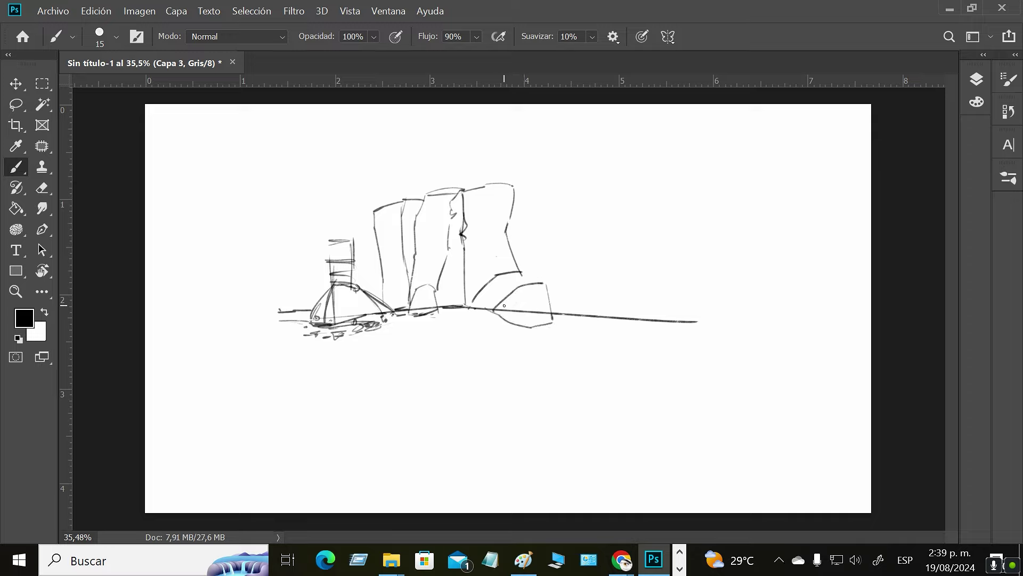
# Detail the boulders at the formation's base and add smaller rocks and low mounds to their right
pyautogui.moveTo(495, 311)
pyautogui.mouseDown()
pyautogui.moveTo(485, 287)
pyautogui.moveTo(515, 291)
pyautogui.moveTo(543, 262)
pyautogui.moveTo(510, 273)
pyautogui.mouseUp()
pyautogui.moveTo(515, 286)
pyautogui.mouseDown()
pyautogui.moveTo(574, 265)
pyautogui.moveTo(565, 278)
pyautogui.moveTo(586, 299)
pyautogui.mouseUp()
pyautogui.moveTo(542, 325)
pyautogui.mouseDown()
pyautogui.moveTo(582, 301)
pyautogui.moveTo(555, 324)
pyautogui.moveTo(573, 312)
pyautogui.moveTo(593, 328)
pyautogui.moveTo(551, 327)
pyautogui.moveTo(590, 330)
pyautogui.mouseUp()
pyautogui.moveTo(590, 331)
pyautogui.mouseDown()
pyautogui.moveTo(576, 307)
pyautogui.moveTo(599, 304)
pyautogui.mouseUp()
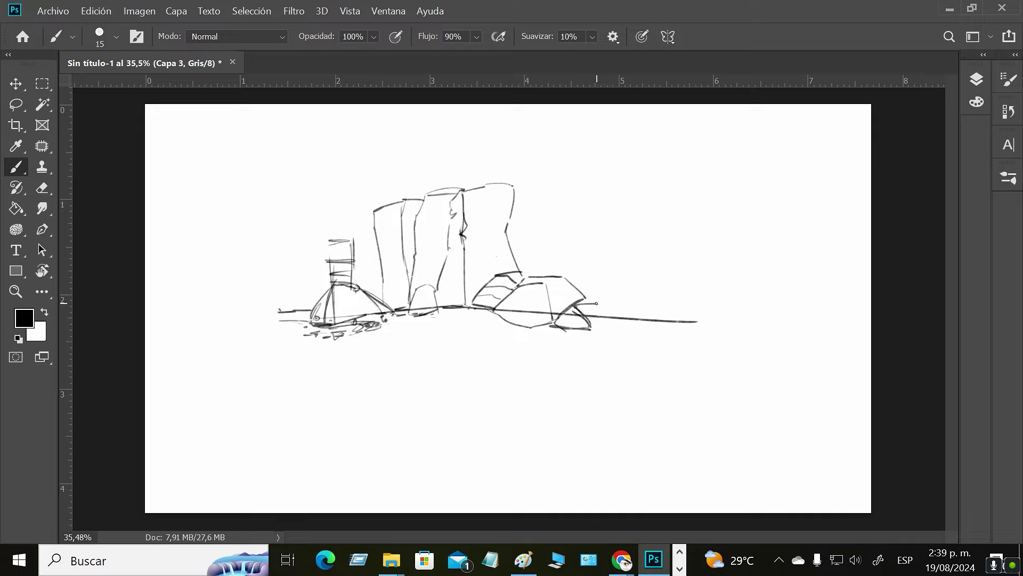
pyautogui.moveTo(605, 304)
pyautogui.mouseDown()
pyautogui.moveTo(647, 321)
pyautogui.moveTo(636, 322)
pyautogui.moveTo(674, 321)
pyautogui.mouseUp()
pyautogui.moveTo(591, 330); pyautogui.dragTo(669, 335)
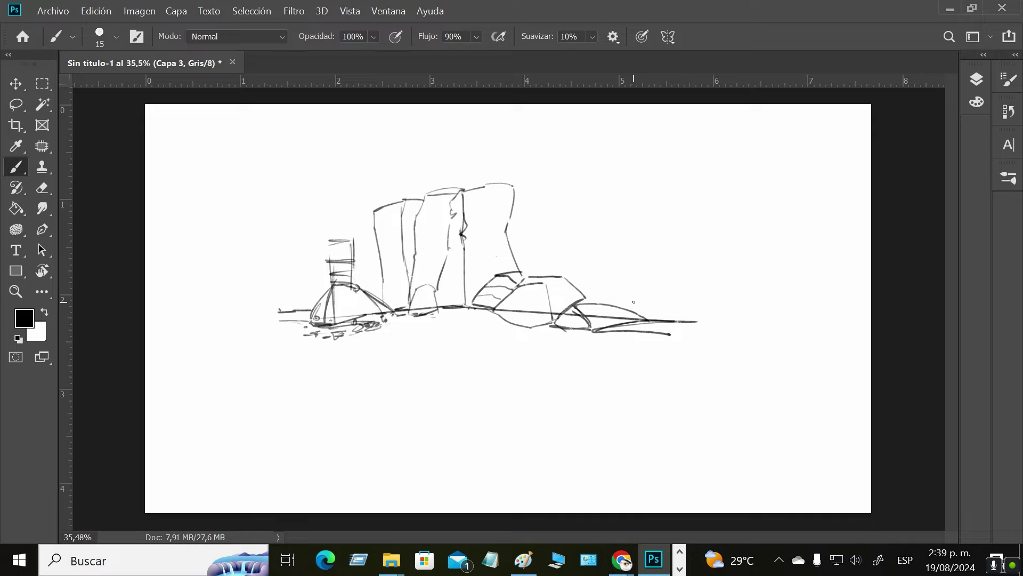
# Sketch curved rocks behind the boulders and a small rounded rock rising in the central gap
pyautogui.moveTo(579, 303); pyautogui.dragTo(600, 293)
pyautogui.moveTo(573, 284)
pyautogui.mouseDown()
pyautogui.moveTo(595, 283)
pyautogui.moveTo(600, 294)
pyautogui.moveTo(613, 282)
pyautogui.moveTo(587, 277)
pyautogui.mouseUp()
pyautogui.moveTo(591, 272)
pyautogui.mouseDown()
pyautogui.moveTo(615, 300)
pyautogui.moveTo(631, 296)
pyautogui.moveTo(616, 290)
pyautogui.moveTo(637, 300)
pyautogui.mouseUp()
pyautogui.moveTo(600, 271)
pyautogui.mouseDown()
pyautogui.moveTo(641, 303)
pyautogui.moveTo(616, 272)
pyautogui.moveTo(637, 300)
pyautogui.moveTo(595, 270)
pyautogui.mouseUp()
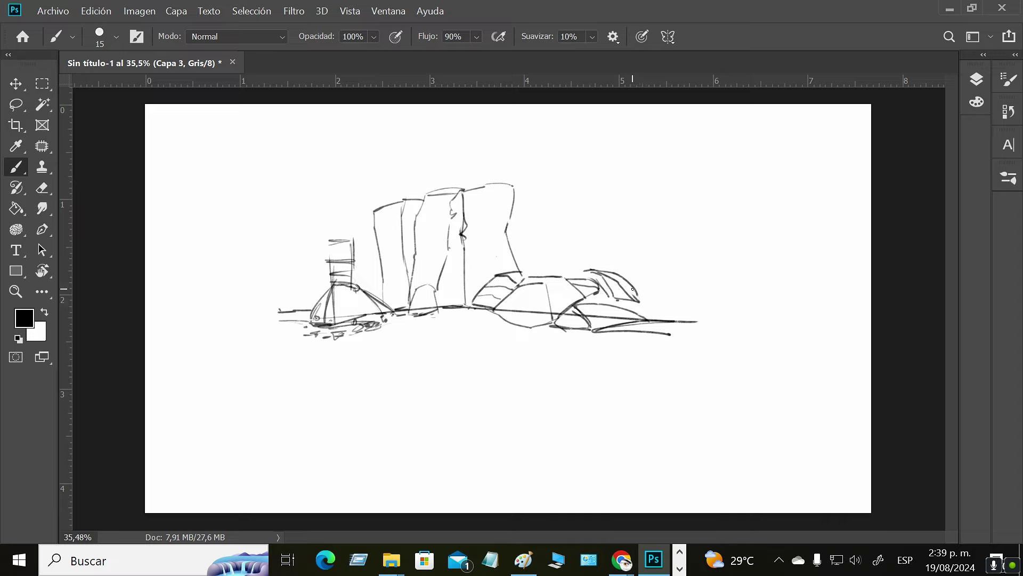
pyautogui.moveTo(582, 268)
pyautogui.mouseDown()
pyautogui.moveTo(527, 261)
pyautogui.moveTo(523, 251)
pyautogui.moveTo(551, 266)
pyautogui.moveTo(537, 239)
pyautogui.moveTo(560, 215)
pyautogui.moveTo(576, 228)
pyautogui.moveTo(575, 263)
pyautogui.mouseUp()
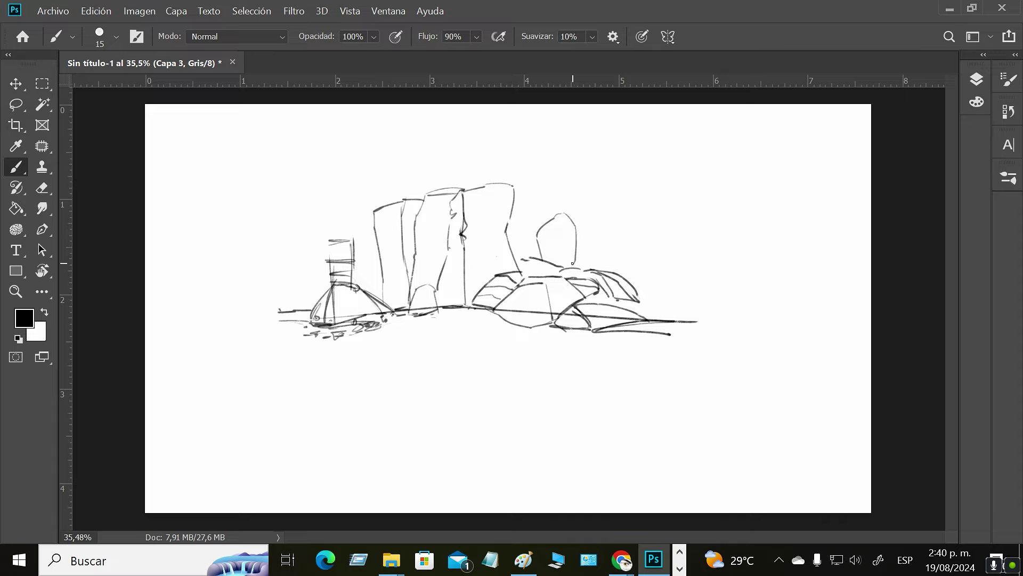
pyautogui.moveTo(574, 263); pyautogui.dragTo(587, 246)
# Raise the left formation by drawing a higher top edge and extending its column sides upward
pyautogui.moveTo(512, 208)
pyautogui.mouseDown()
pyautogui.moveTo(487, 183)
pyautogui.moveTo(512, 181)
pyautogui.moveTo(509, 223)
pyautogui.mouseUp()
pyautogui.moveTo(514, 166)
pyautogui.mouseDown()
pyautogui.moveTo(460, 179)
pyautogui.moveTo(463, 229)
pyautogui.mouseUp()
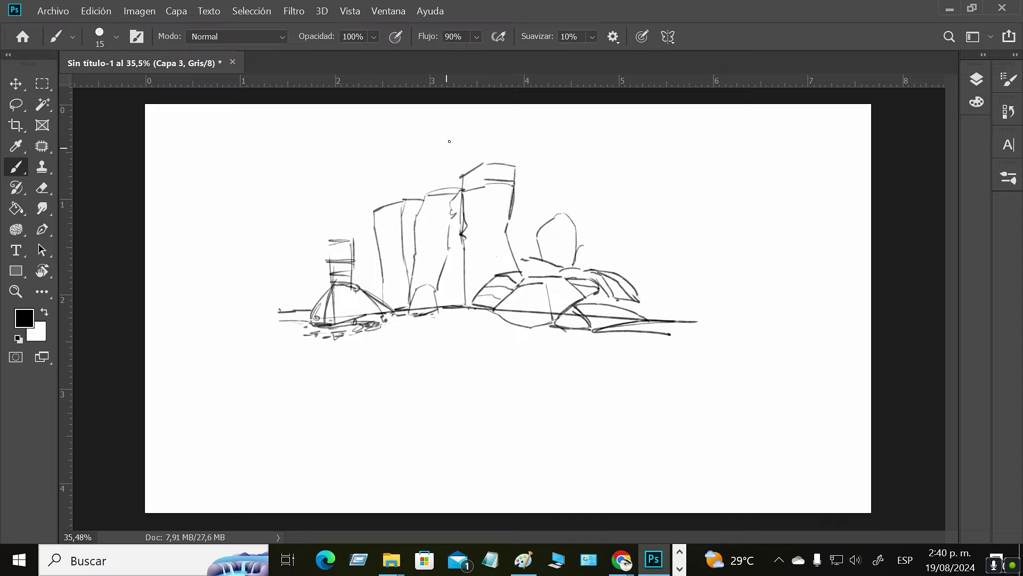
pyautogui.moveTo(481, 165)
pyautogui.mouseDown()
pyautogui.moveTo(446, 168)
pyautogui.moveTo(419, 190)
pyautogui.moveTo(414, 233)
pyautogui.mouseUp()
pyautogui.moveTo(425, 177); pyautogui.dragTo(382, 193)
pyautogui.moveTo(374, 198); pyautogui.dragTo(373, 241)
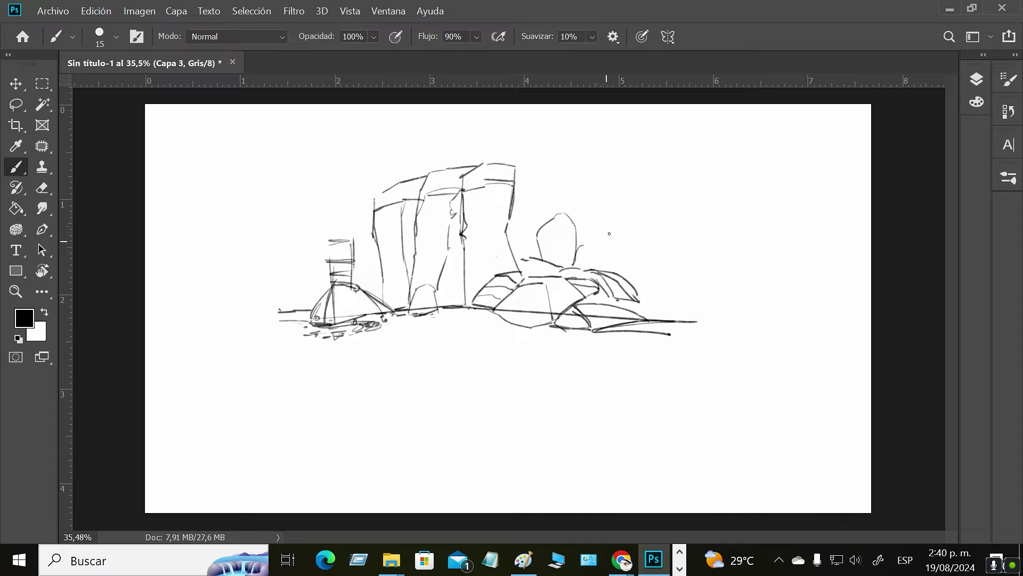
# Outline a tall round-topped rock pillar right of the gap, split its face, and extend the ground line rightward
pyautogui.moveTo(593, 268)
pyautogui.mouseDown()
pyautogui.moveTo(614, 253)
pyautogui.moveTo(617, 171)
pyautogui.moveTo(626, 165)
pyautogui.moveTo(626, 183)
pyautogui.moveTo(636, 160)
pyautogui.moveTo(626, 162)
pyautogui.moveTo(653, 161)
pyautogui.moveTo(668, 172)
pyautogui.moveTo(674, 206)
pyautogui.moveTo(661, 240)
pyautogui.moveTo(670, 304)
pyautogui.mouseUp()
pyautogui.moveTo(669, 205)
pyautogui.mouseDown()
pyautogui.moveTo(664, 287)
pyautogui.moveTo(666, 232)
pyautogui.mouseUp()
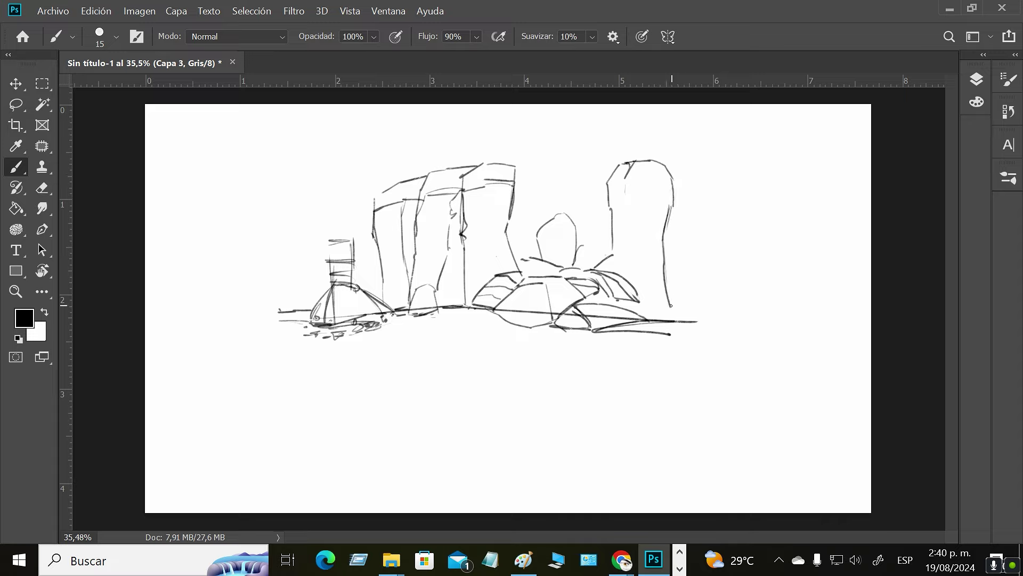
pyautogui.moveTo(645, 296)
pyautogui.mouseDown()
pyautogui.moveTo(637, 302)
pyautogui.moveTo(659, 313)
pyautogui.moveTo(785, 317)
pyautogui.mouseUp()
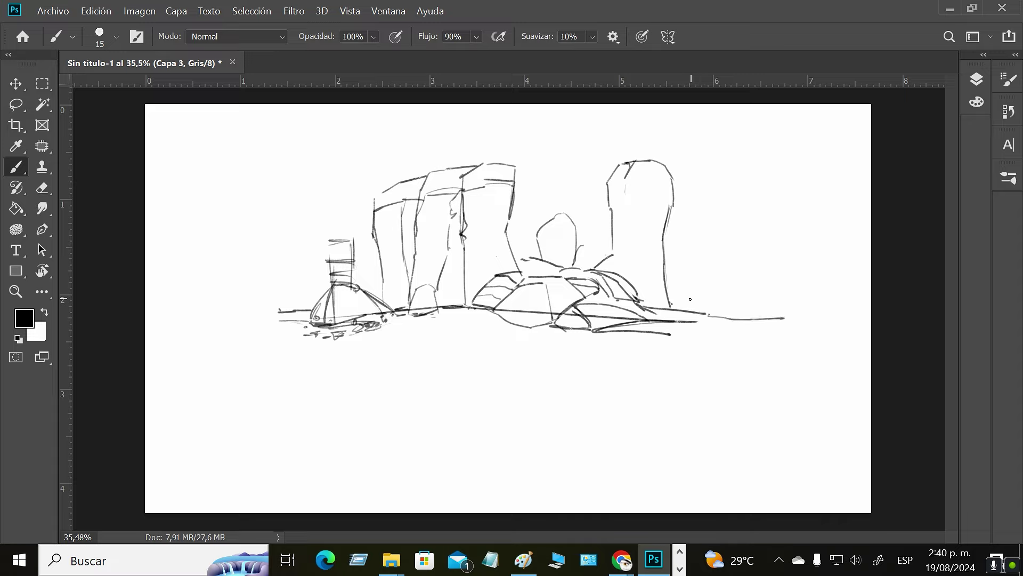
pyautogui.moveTo(641, 295)
pyautogui.mouseDown()
pyautogui.moveTo(641, 198)
pyautogui.moveTo(613, 248)
pyautogui.moveTo(643, 255)
pyautogui.mouseUp()
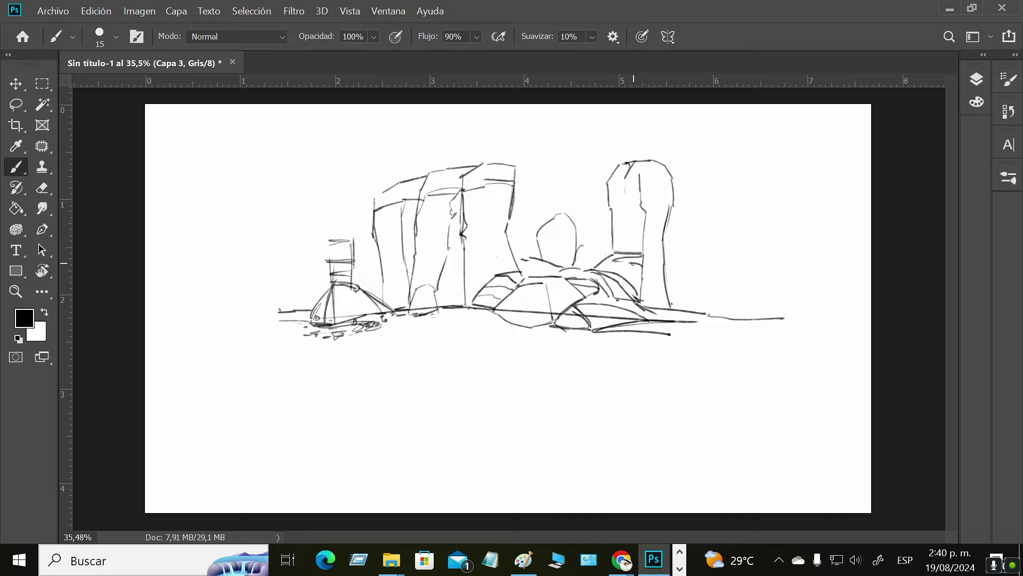
# Add a narrow column on the left of the round-topped pillar and lower adjoining columns on its right
pyautogui.moveTo(618, 164)
pyautogui.mouseDown()
pyautogui.moveTo(589, 184)
pyautogui.moveTo(589, 166)
pyautogui.moveTo(582, 180)
pyautogui.moveTo(585, 210)
pyautogui.moveTo(579, 186)
pyautogui.mouseUp()
pyautogui.moveTo(580, 179)
pyautogui.mouseDown()
pyautogui.moveTo(596, 223)
pyautogui.moveTo(576, 244)
pyautogui.moveTo(580, 269)
pyautogui.mouseUp()
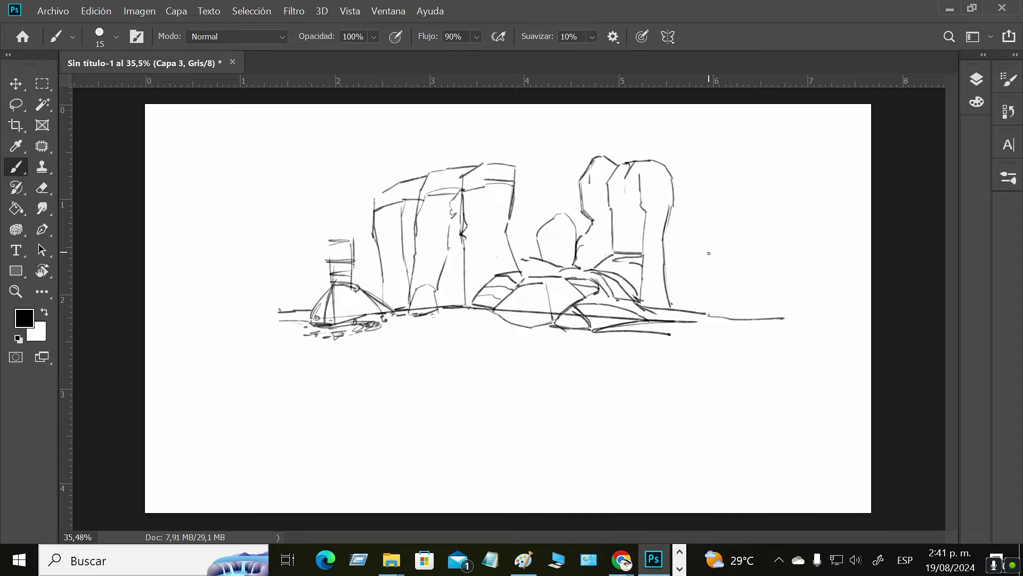
pyautogui.moveTo(673, 192)
pyautogui.mouseDown()
pyautogui.moveTo(712, 193)
pyautogui.moveTo(717, 310)
pyautogui.mouseUp()
pyautogui.moveTo(679, 291)
pyautogui.mouseDown()
pyautogui.moveTo(685, 309)
pyautogui.moveTo(671, 290)
pyautogui.moveTo(681, 309)
pyautogui.moveTo(749, 305)
pyautogui.moveTo(723, 183)
pyautogui.moveTo(734, 198)
pyautogui.moveTo(728, 232)
pyautogui.mouseUp()
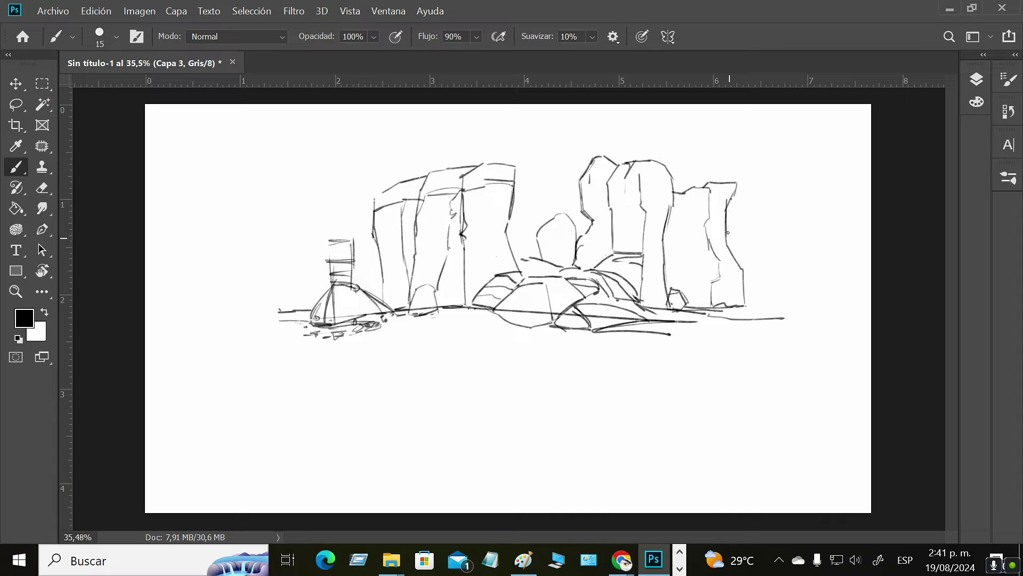
# Reinforce the outer edge of the rightmost column and extend the ground lines outward on both sides of the landscape
pyautogui.moveTo(736, 183)
pyautogui.mouseDown()
pyautogui.moveTo(710, 186)
pyautogui.moveTo(731, 217)
pyautogui.moveTo(745, 299)
pyautogui.mouseUp()
pyautogui.moveTo(746, 297); pyautogui.dragTo(793, 295)
pyautogui.moveTo(310, 312); pyautogui.dragTo(269, 308)
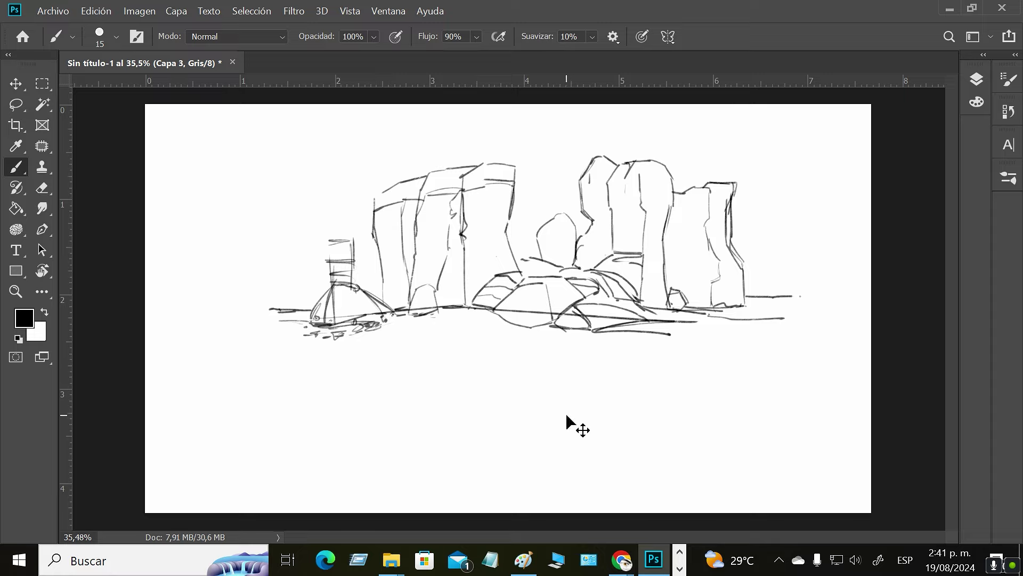
# Scale the whole sketch down proportionally to 72.52% and reposition it near the upper middle of the canvas
pyautogui.click(977, 80)
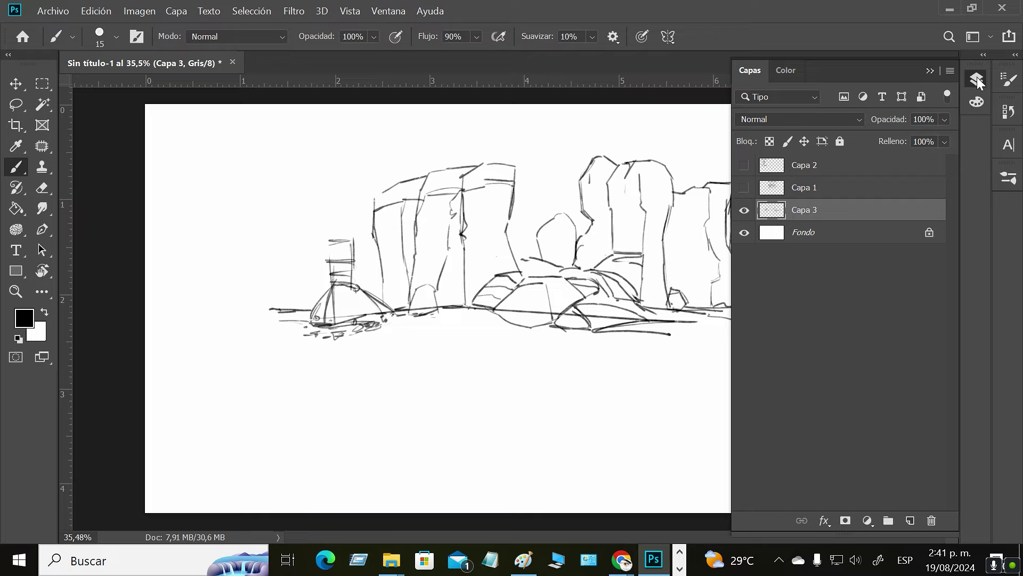
pyautogui.click(979, 81)
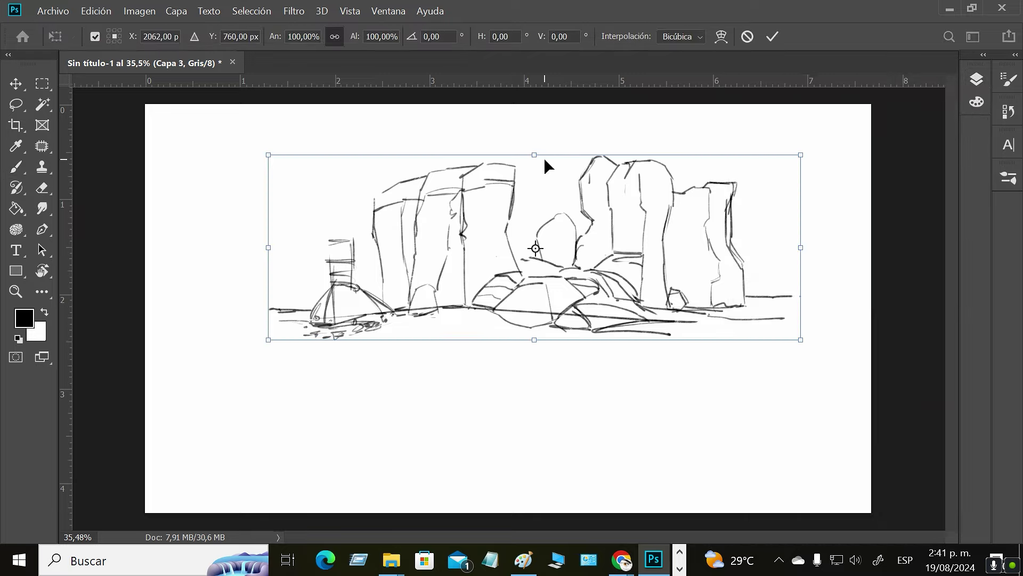
pyautogui.moveTo(801, 155); pyautogui.dragTo(671, 237)
pyautogui.moveTo(579, 290)
pyautogui.mouseDown()
pyautogui.moveTo(618, 216)
pyautogui.moveTo(610, 222)
pyautogui.mouseUp()
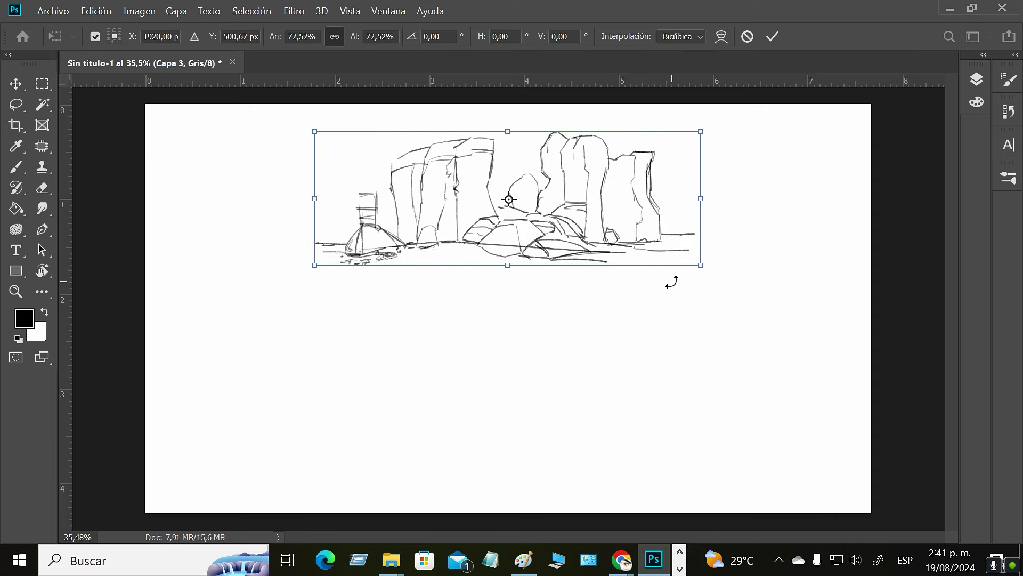
pyautogui.press('Return')
pyautogui.press('b')
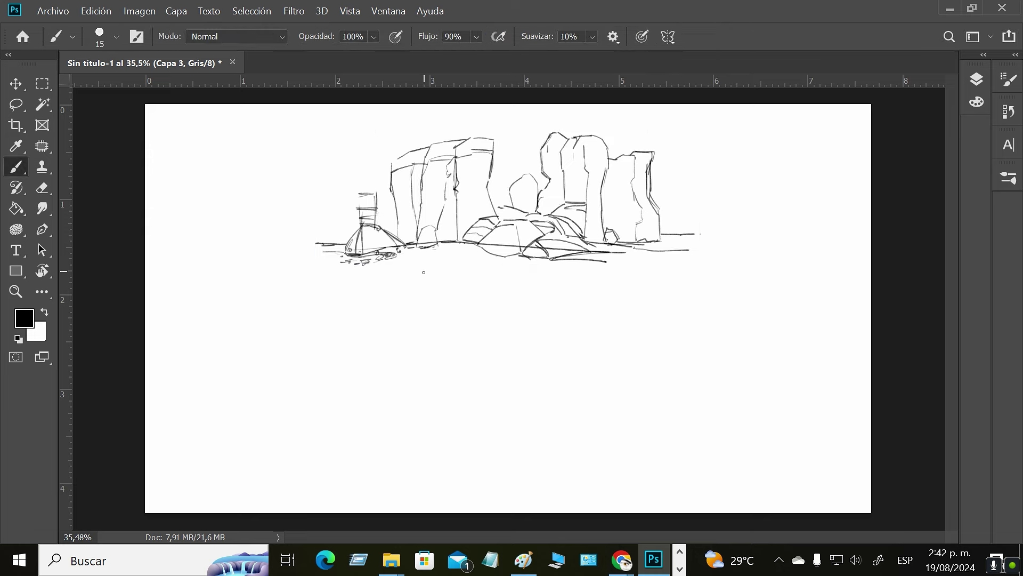
# Sketch scattered angular boulders below the left formation, including a flat small stone and two overlapping blocks
pyautogui.moveTo(416, 277)
pyautogui.mouseDown()
pyautogui.moveTo(446, 260)
pyautogui.moveTo(472, 278)
pyautogui.moveTo(430, 282)
pyautogui.moveTo(416, 276)
pyautogui.moveTo(461, 276)
pyautogui.moveTo(392, 267)
pyautogui.moveTo(389, 295)
pyautogui.moveTo(427, 300)
pyautogui.moveTo(372, 307)
pyautogui.moveTo(353, 327)
pyautogui.moveTo(394, 322)
pyautogui.moveTo(353, 328)
pyautogui.moveTo(381, 328)
pyautogui.mouseUp()
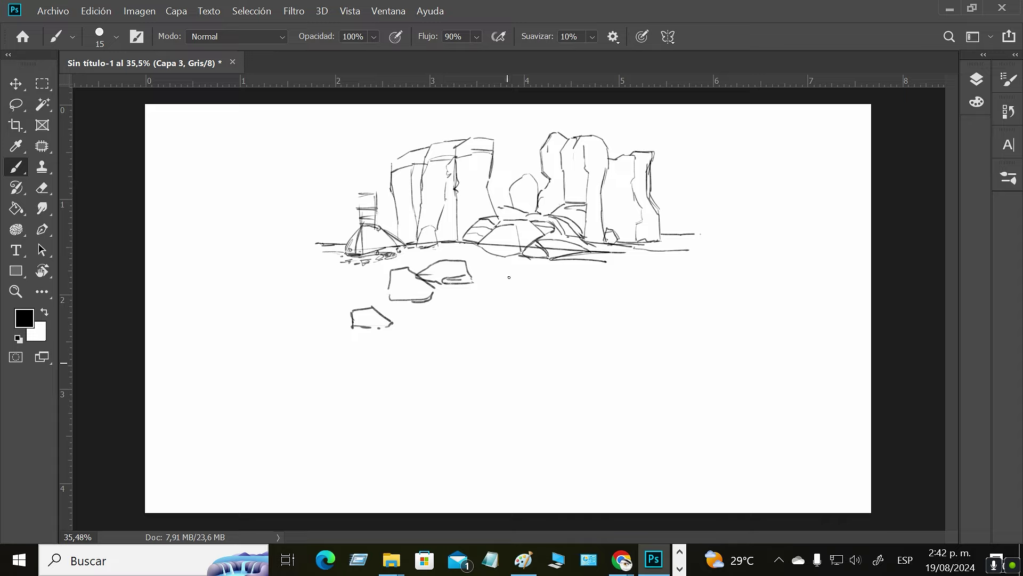
pyautogui.moveTo(477, 281); pyautogui.dragTo(497, 279)
pyautogui.moveTo(435, 321)
pyautogui.mouseDown()
pyautogui.moveTo(449, 303)
pyautogui.moveTo(479, 302)
pyautogui.moveTo(508, 321)
pyautogui.moveTo(506, 332)
pyautogui.moveTo(438, 324)
pyautogui.mouseUp()
pyautogui.moveTo(505, 331)
pyautogui.mouseDown()
pyautogui.moveTo(463, 343)
pyautogui.moveTo(437, 329)
pyautogui.moveTo(446, 320)
pyautogui.moveTo(470, 340)
pyautogui.moveTo(422, 341)
pyautogui.moveTo(424, 358)
pyautogui.moveTo(471, 355)
pyautogui.moveTo(445, 361)
pyautogui.mouseUp()
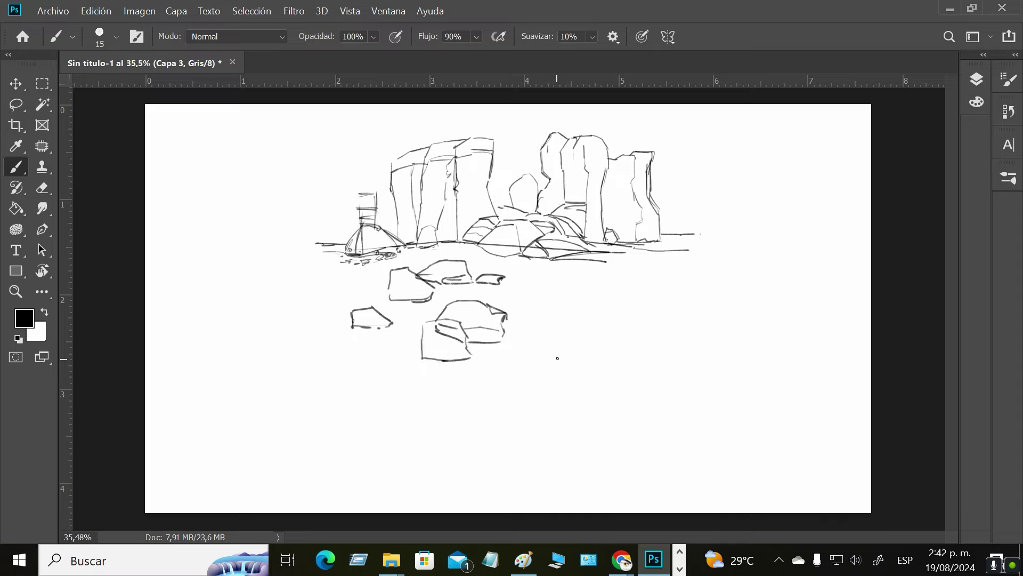
# Sketch boulders and flat stones across the right middle ground and scatter pebbles along the right formation's base
pyautogui.moveTo(553, 331)
pyautogui.mouseDown()
pyautogui.moveTo(577, 318)
pyautogui.moveTo(622, 308)
pyautogui.moveTo(629, 330)
pyautogui.moveTo(583, 345)
pyautogui.moveTo(626, 346)
pyautogui.moveTo(628, 321)
pyautogui.moveTo(655, 307)
pyautogui.moveTo(654, 321)
pyautogui.moveTo(688, 310)
pyautogui.mouseUp()
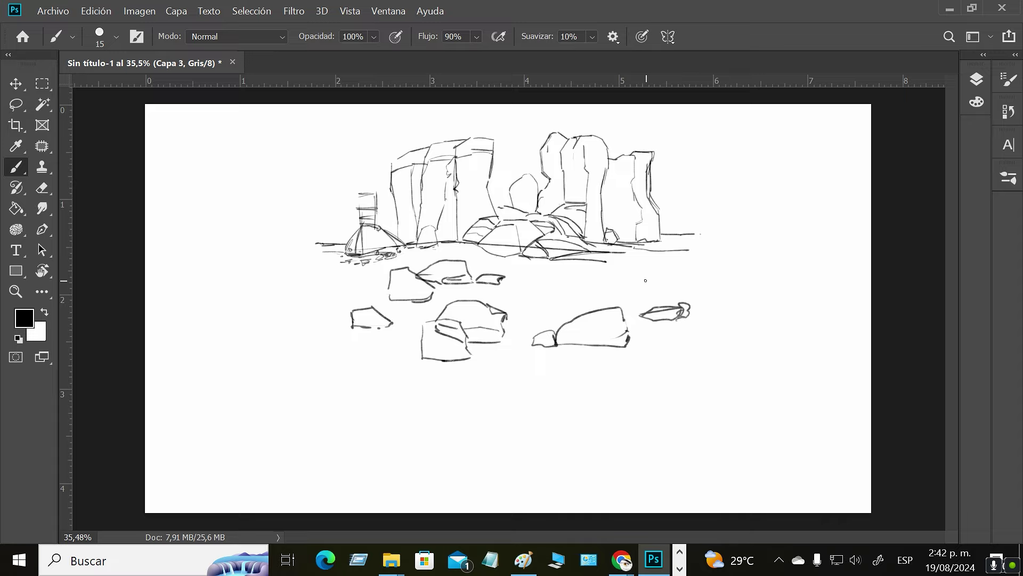
pyautogui.moveTo(646, 287)
pyautogui.mouseDown()
pyautogui.moveTo(635, 286)
pyautogui.moveTo(655, 290)
pyautogui.moveTo(646, 270)
pyautogui.moveTo(661, 288)
pyautogui.moveTo(646, 290)
pyautogui.moveTo(661, 291)
pyautogui.mouseUp()
pyautogui.moveTo(645, 249); pyautogui.dragTo(661, 253)
pyautogui.moveTo(596, 245); pyautogui.dragTo(692, 258)
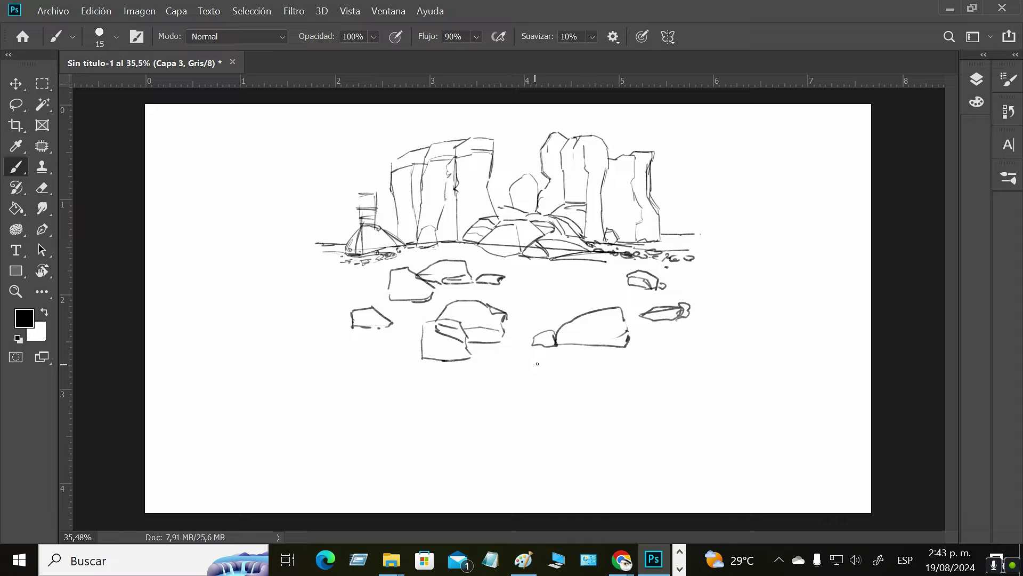
# Outline a large angular boulder in the central foreground with a shaded underside and a few pebbles beside its base
pyautogui.moveTo(529, 362)
pyautogui.mouseDown()
pyautogui.moveTo(577, 359)
pyautogui.moveTo(472, 403)
pyautogui.mouseUp()
pyautogui.moveTo(576, 360)
pyautogui.mouseDown()
pyautogui.moveTo(615, 391)
pyautogui.moveTo(612, 409)
pyautogui.moveTo(568, 438)
pyautogui.moveTo(582, 426)
pyautogui.moveTo(519, 431)
pyautogui.mouseUp()
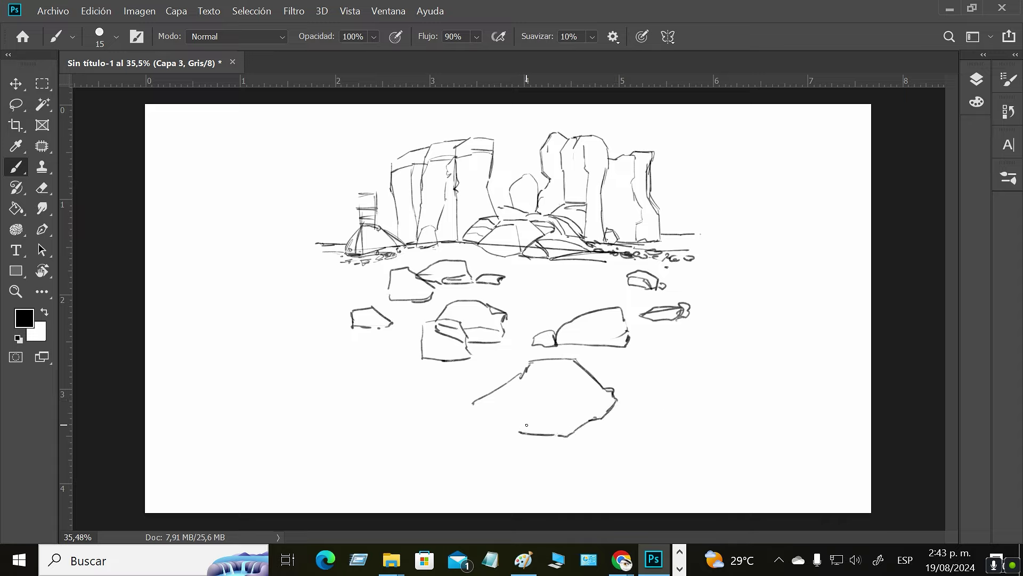
pyautogui.moveTo(476, 400)
pyautogui.mouseDown()
pyautogui.moveTo(529, 412)
pyautogui.moveTo(485, 407)
pyautogui.moveTo(523, 424)
pyautogui.moveTo(510, 423)
pyautogui.moveTo(518, 431)
pyautogui.moveTo(556, 431)
pyautogui.moveTo(552, 441)
pyautogui.moveTo(610, 441)
pyautogui.mouseUp()
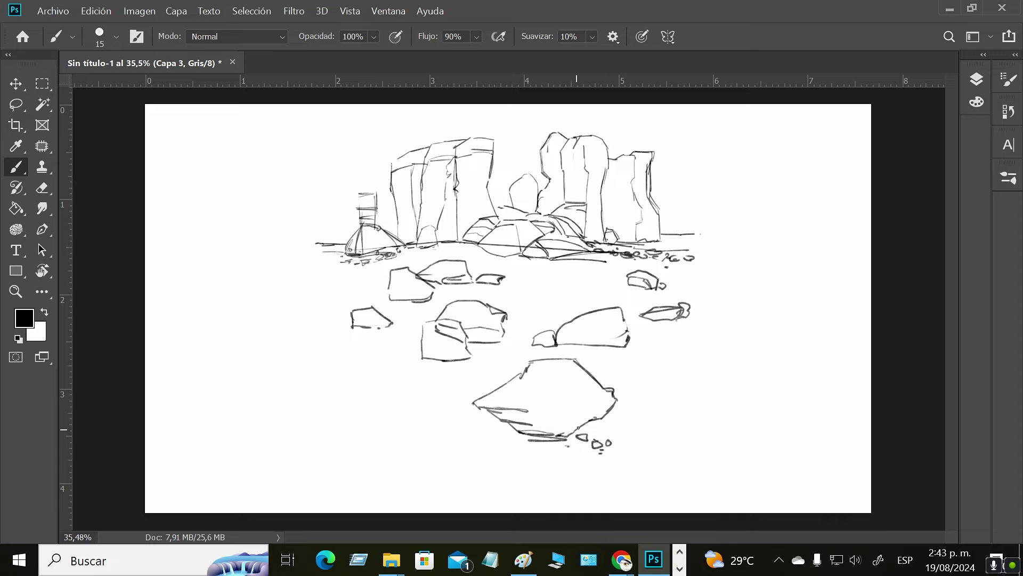
# Divide the large foreground boulder into facets with a horizontal ridge and a jagged crack, and darken its outer edges
pyautogui.moveTo(530, 415)
pyautogui.mouseDown()
pyautogui.moveTo(606, 402)
pyautogui.moveTo(545, 408)
pyautogui.mouseUp()
pyautogui.moveTo(481, 401); pyautogui.dragTo(492, 406)
pyautogui.moveTo(533, 363)
pyautogui.mouseDown()
pyautogui.moveTo(525, 383)
pyautogui.moveTo(558, 413)
pyautogui.mouseUp()
pyautogui.moveTo(528, 367)
pyautogui.mouseDown()
pyautogui.moveTo(476, 397)
pyautogui.moveTo(485, 406)
pyautogui.mouseUp()
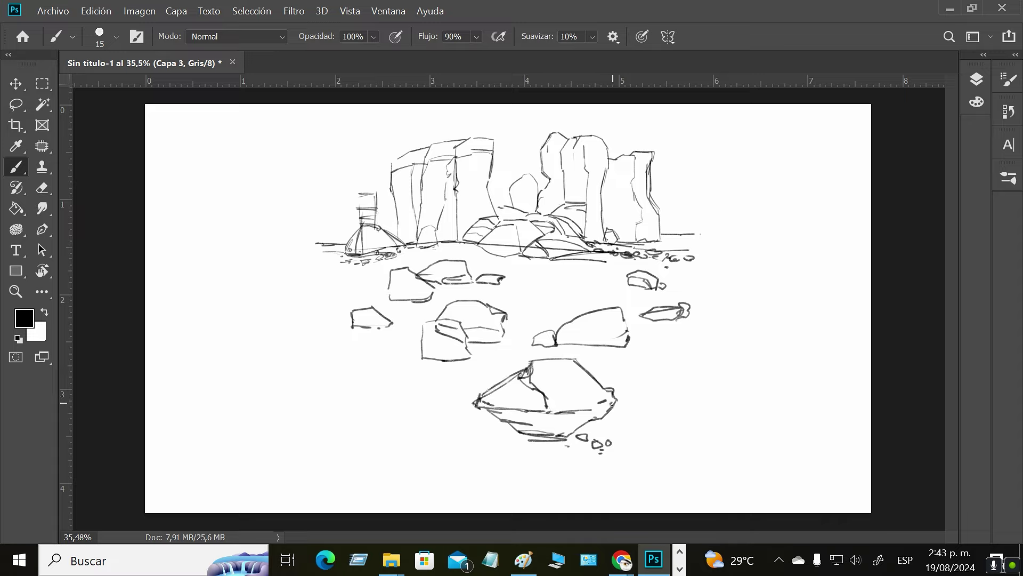
pyautogui.moveTo(616, 407); pyautogui.dragTo(571, 436)
# Lasso all the foreground boulders, scale them down slightly as a group, and deselect them
pyautogui.press('l')
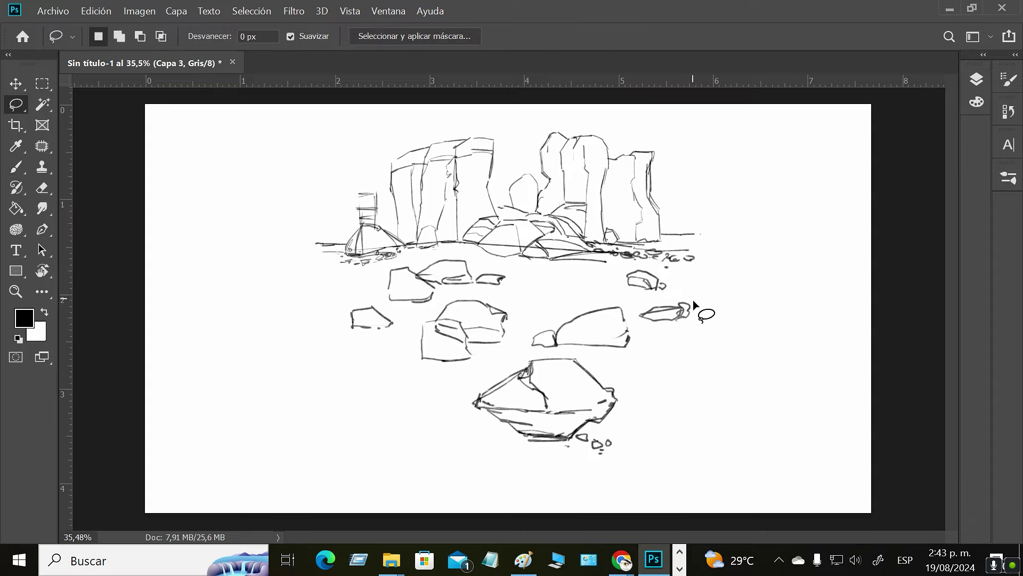
pyautogui.moveTo(702, 314)
pyautogui.mouseDown()
pyautogui.moveTo(630, 264)
pyautogui.moveTo(548, 281)
pyautogui.moveTo(433, 250)
pyautogui.moveTo(340, 292)
pyautogui.moveTo(390, 433)
pyautogui.moveTo(593, 488)
pyautogui.moveTo(701, 316)
pyautogui.mouseUp()
pyautogui.hotkey('ctrl', 't')
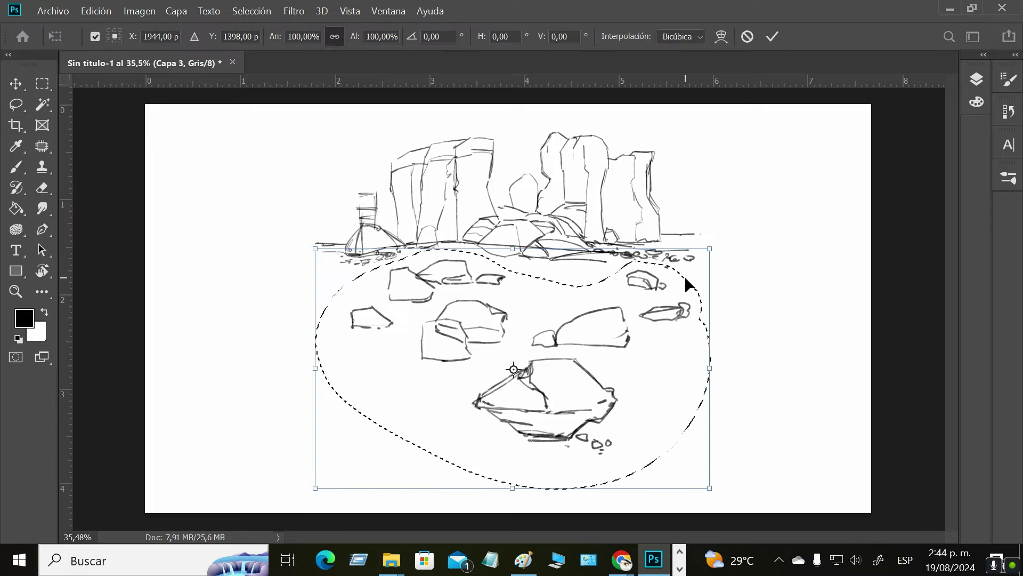
pyautogui.moveTo(710, 248); pyautogui.dragTo(692, 267)
pyautogui.moveTo(631, 411)
pyautogui.mouseDown()
pyautogui.moveTo(652, 400)
pyautogui.moveTo(648, 388)
pyautogui.moveTo(646, 399)
pyautogui.mouseUp()
pyautogui.press('Return')
pyautogui.press('l')
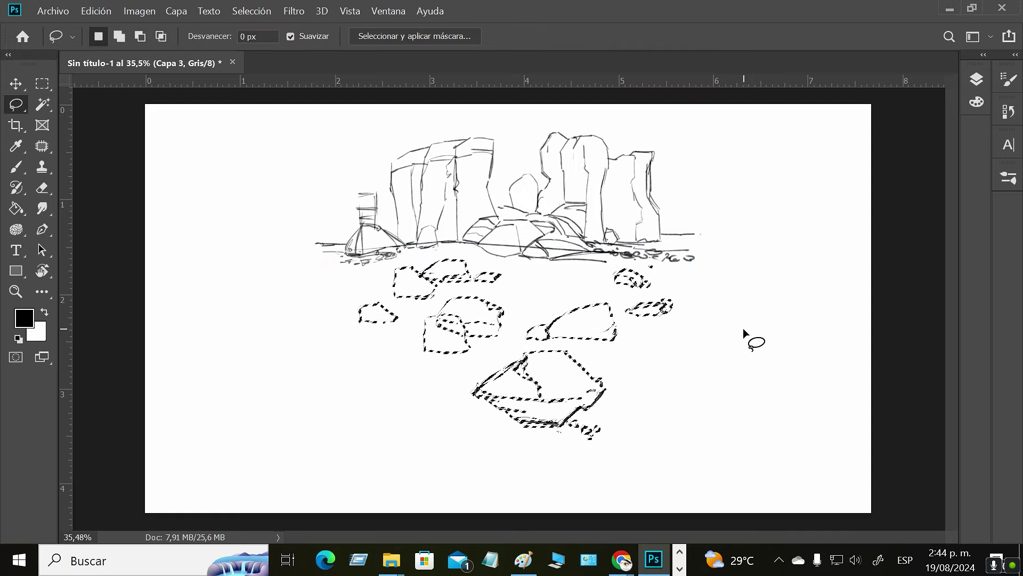
pyautogui.press('b')
pyautogui.hotkey('ctrl', 'd')
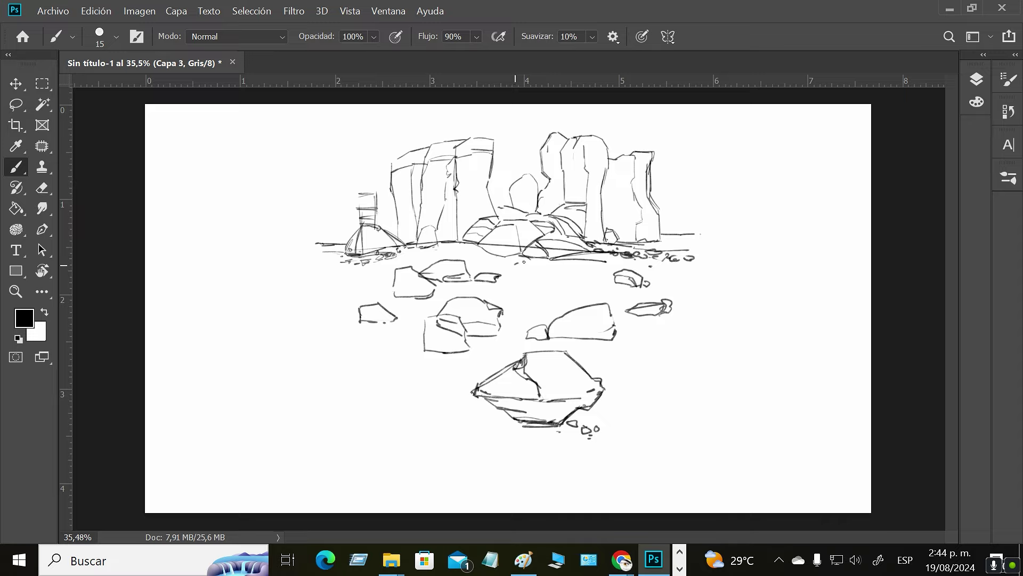
# Draw two small stones below the central boulders and move the entire sketch lower and slightly left
pyautogui.moveTo(516, 265)
pyautogui.mouseDown()
pyautogui.moveTo(554, 259)
pyautogui.moveTo(539, 263)
pyautogui.mouseUp()
pyautogui.moveTo(535, 267); pyautogui.dragTo(517, 263)
pyautogui.press('v')
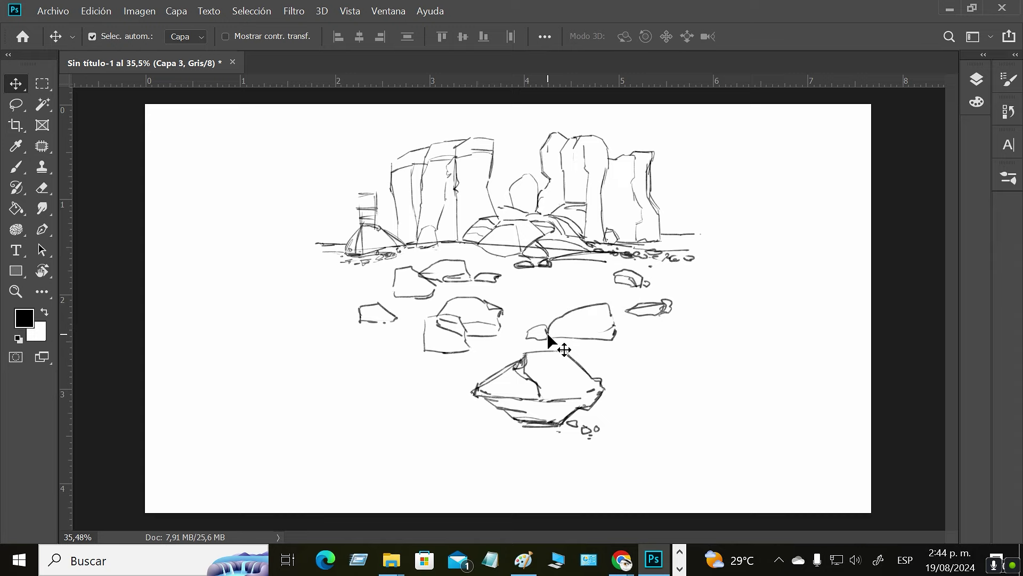
pyautogui.moveTo(548, 335); pyautogui.dragTo(532, 356)
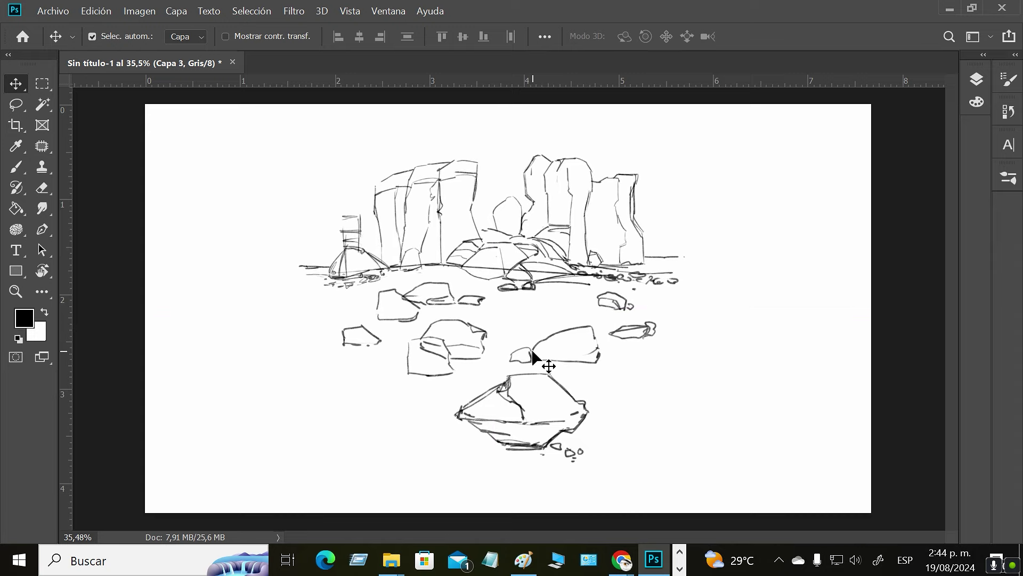
# Create a new layer above Capa 3, lower Capa 3's opacity to 30%, and make the new layer active
pyautogui.click(976, 79)
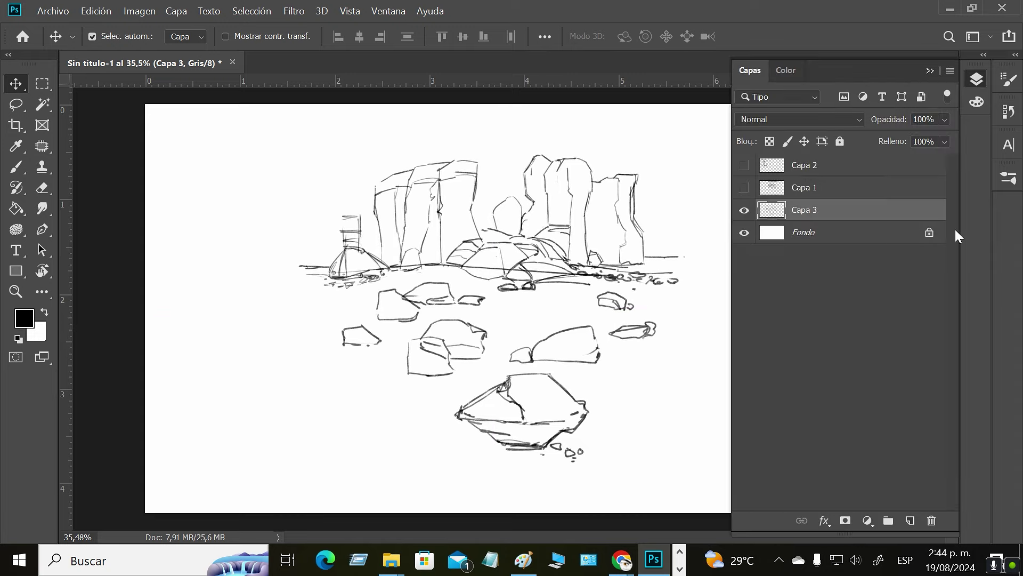
pyautogui.click(910, 521)
pyautogui.click(867, 235)
pyautogui.click(946, 119)
pyautogui.moveTo(900, 146); pyautogui.dragTo(890, 148)
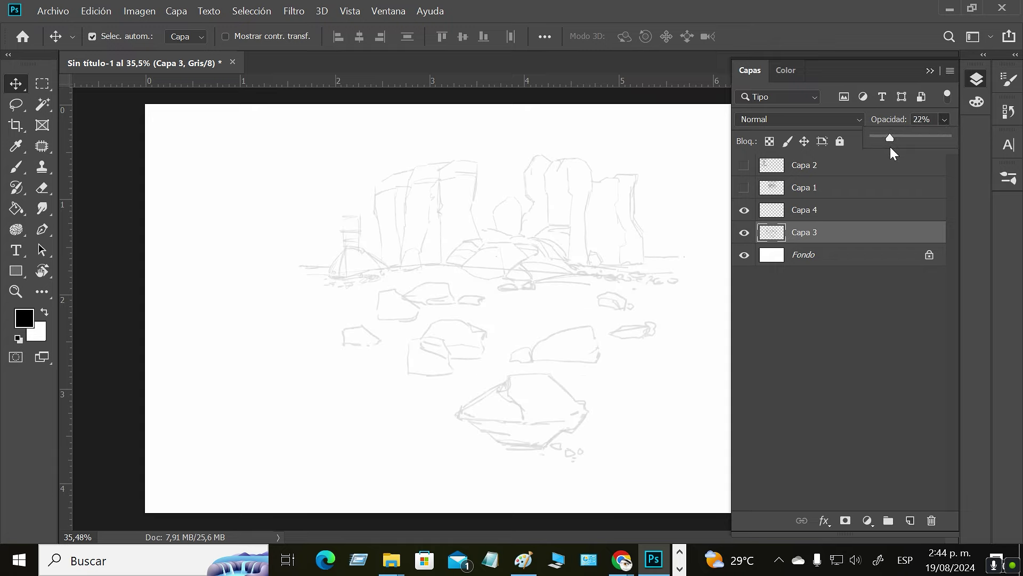
pyautogui.click(784, 213)
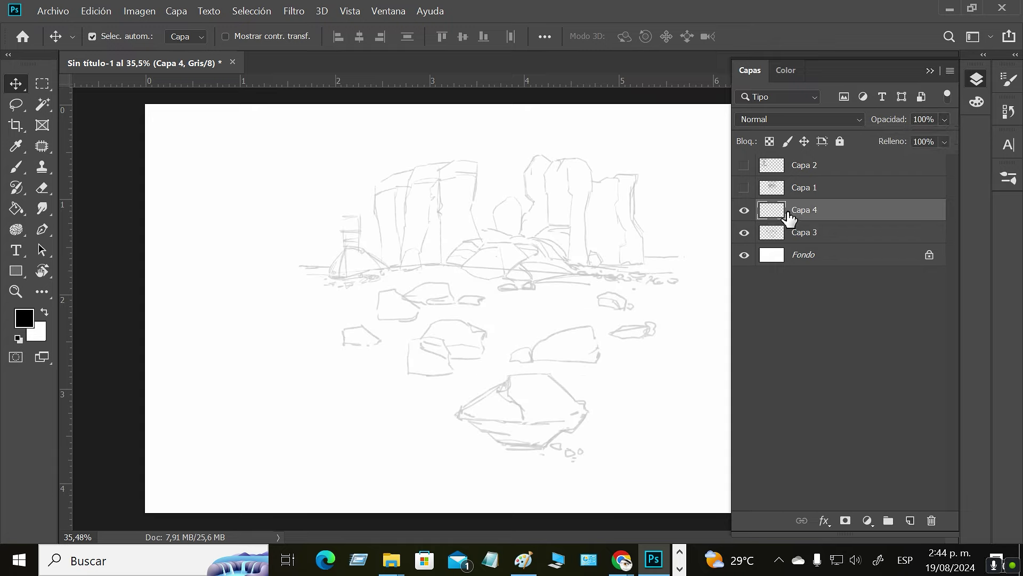
pyautogui.click(930, 71)
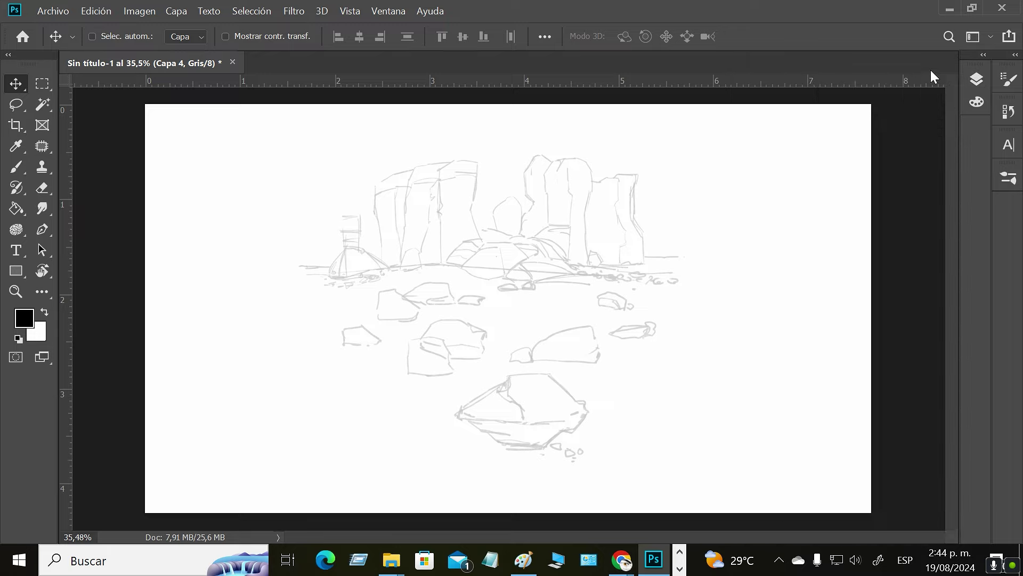
# Move the faded Capa 3 sketch straight down to leave more space above the rock formations
pyautogui.hotkey('ctrl', '+')
pyautogui.hotkey('ctrl', '+')
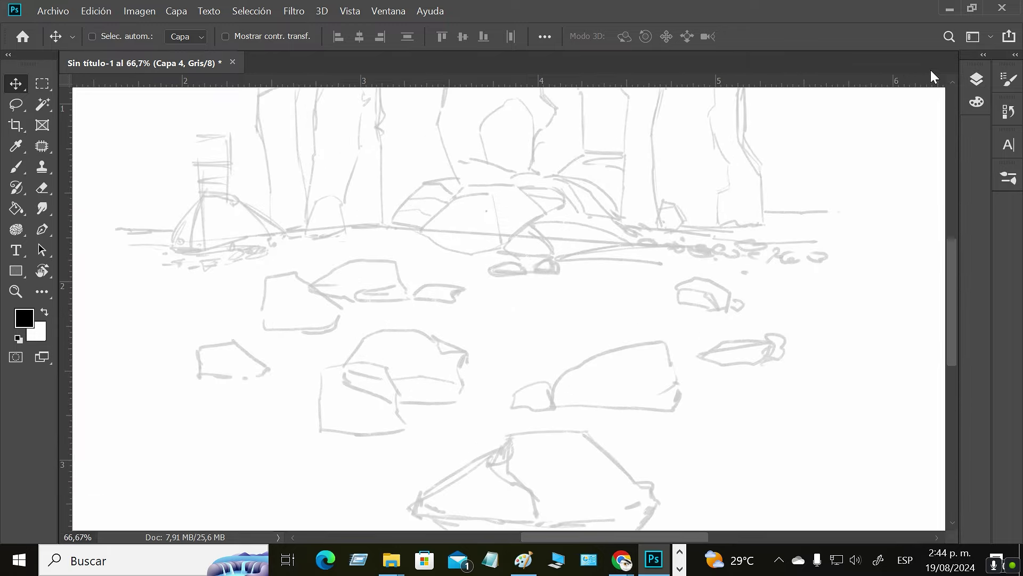
pyautogui.hotkey('ctrl', '-')
pyautogui.hotkey('ctrl', '-')
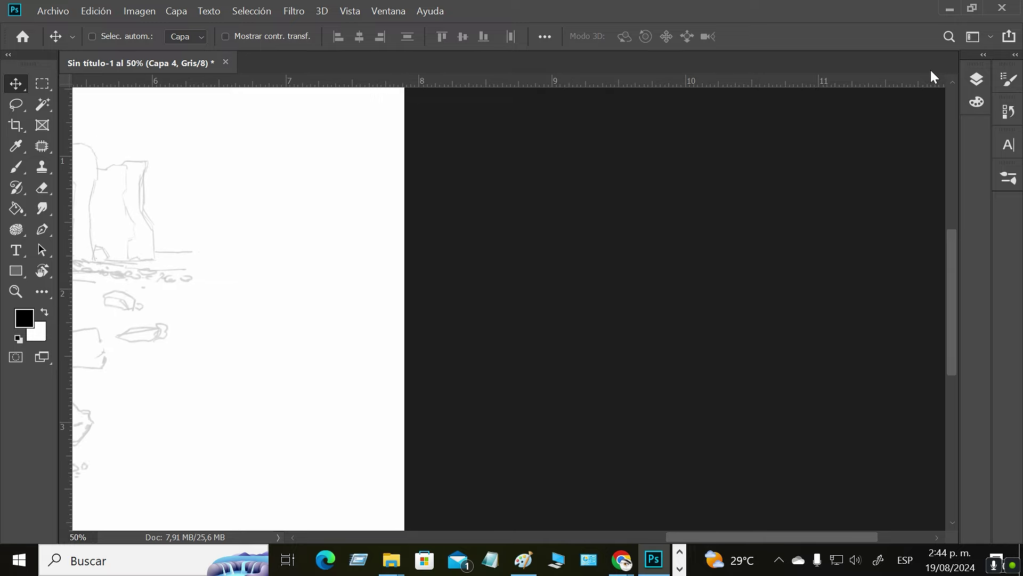
pyautogui.hotkey('ctrl', '+')
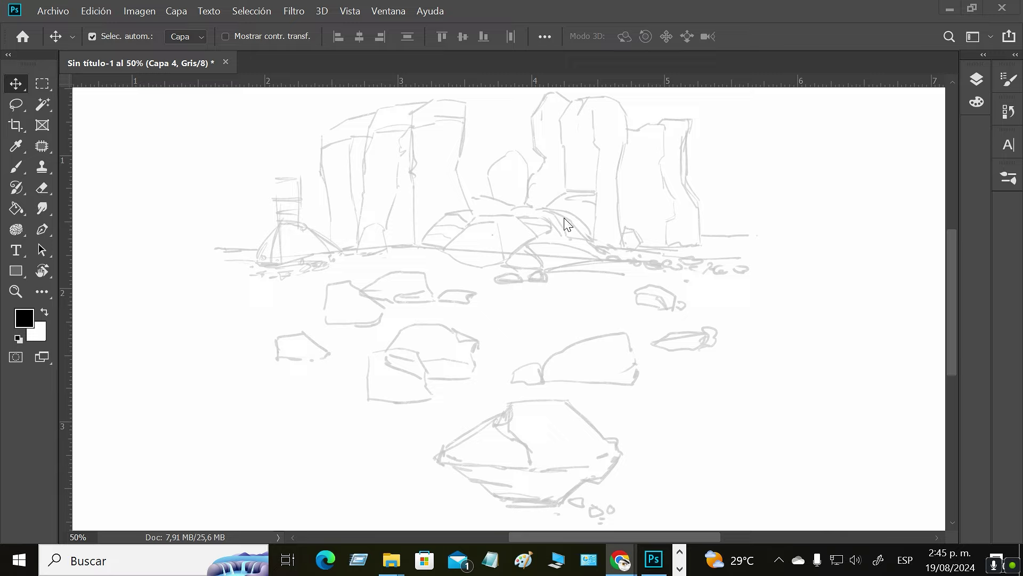
pyautogui.moveTo(551, 251)
pyautogui.mouseDown()
pyautogui.moveTo(539, 298)
pyautogui.moveTo(552, 302)
pyautogui.mouseUp()
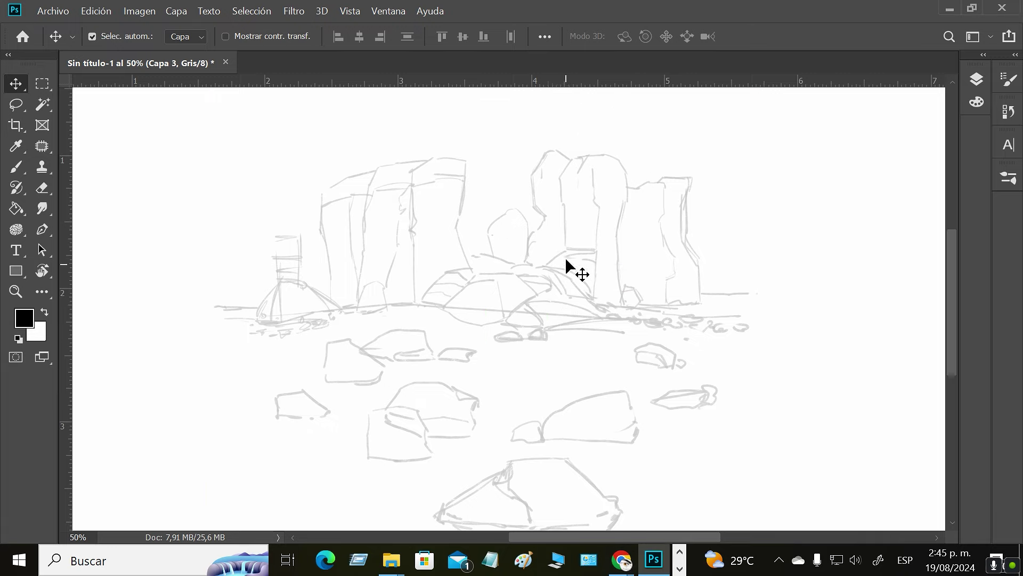
# Set the brush size to 10 and Capa 3's opacity to 24%, with Capa 4 active for clean line work
pyautogui.hotkey('ctrl', 'space')
pyautogui.moveTo(530, 263); pyautogui.dragTo(625, 308)
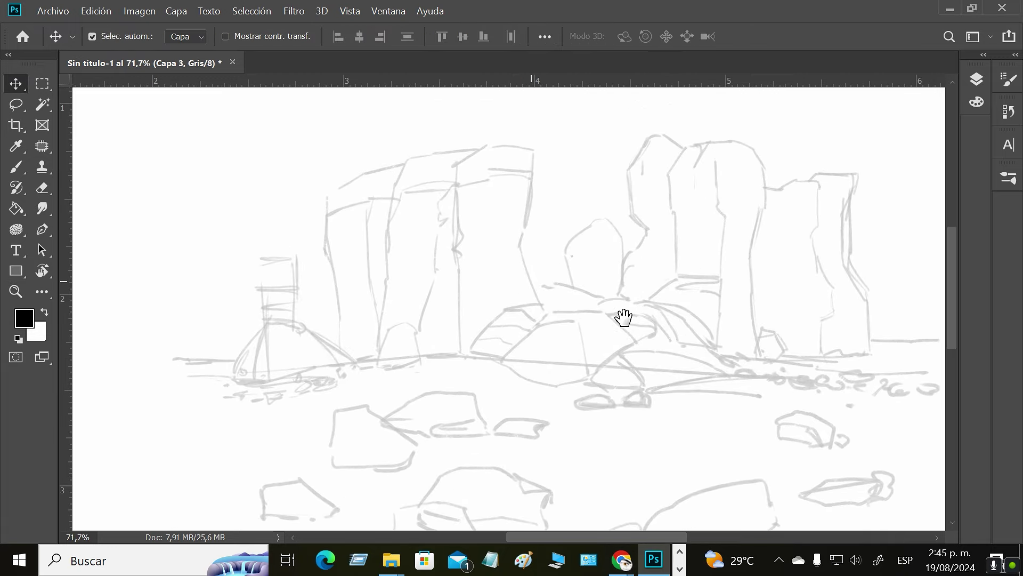
pyautogui.press('b')
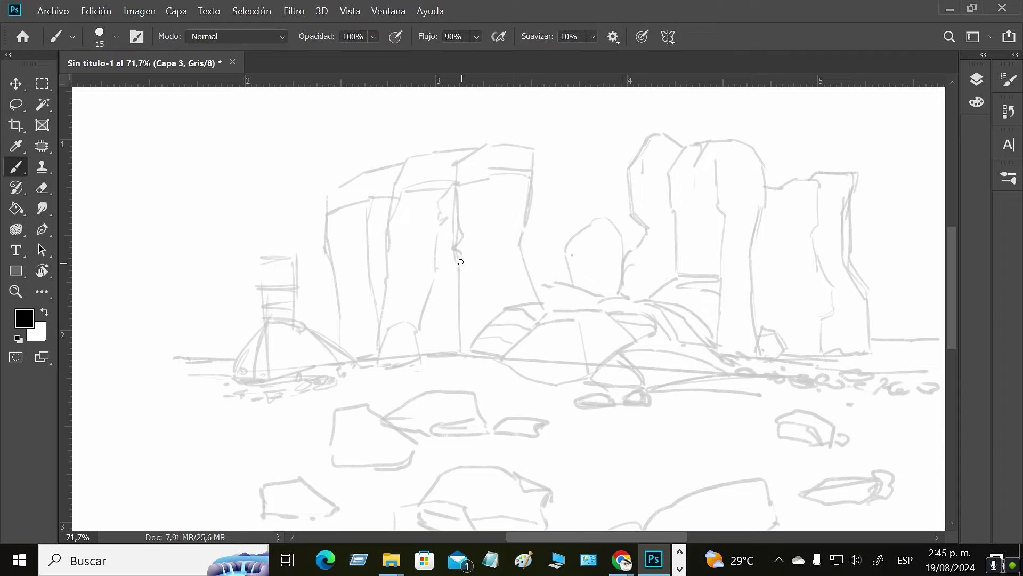
pyautogui.press('[')
pyautogui.click(977, 79)
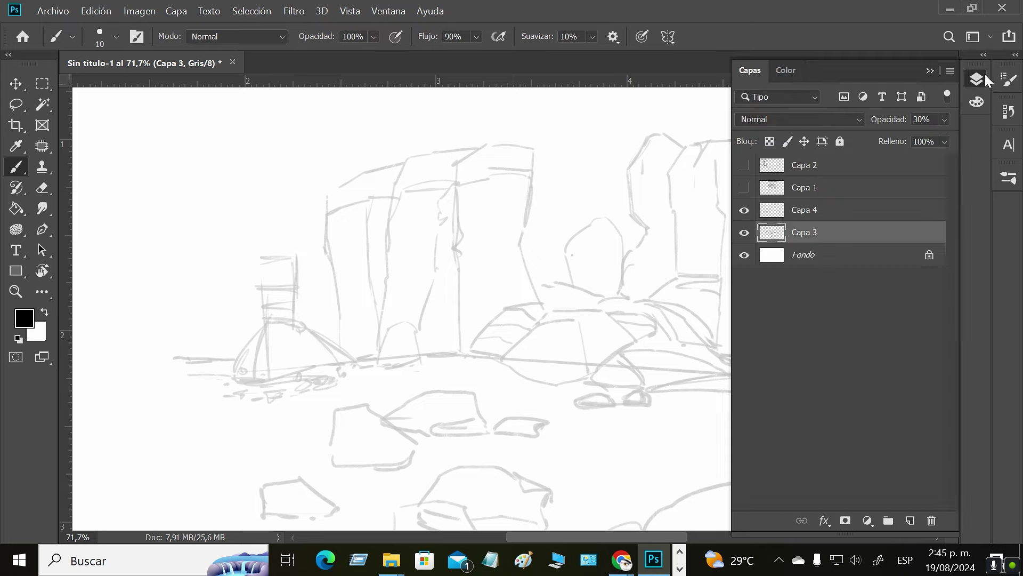
pyautogui.click(815, 213)
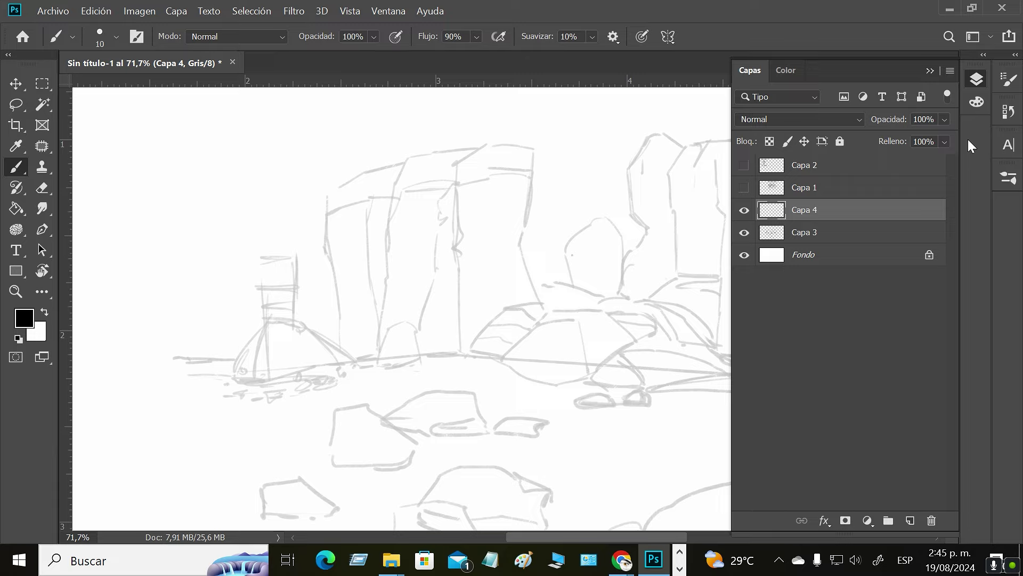
pyautogui.click(861, 235)
pyautogui.click(943, 120)
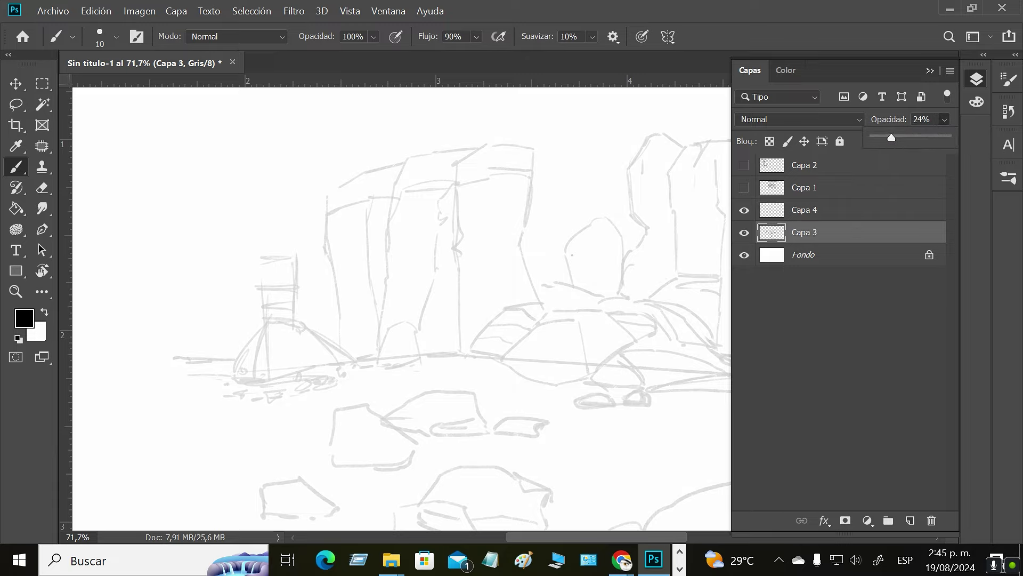
pyautogui.click(786, 215)
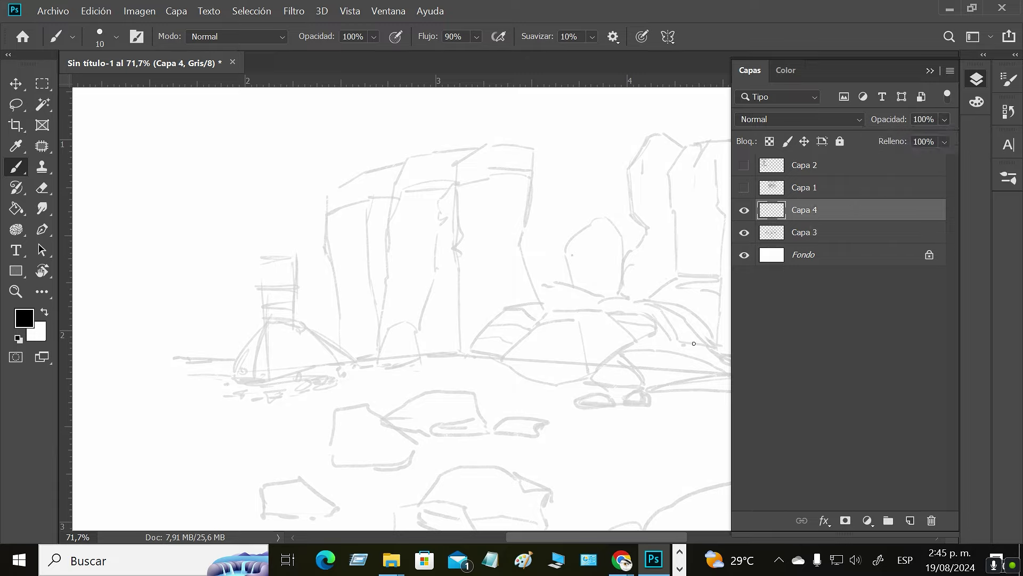
pyautogui.click(929, 71)
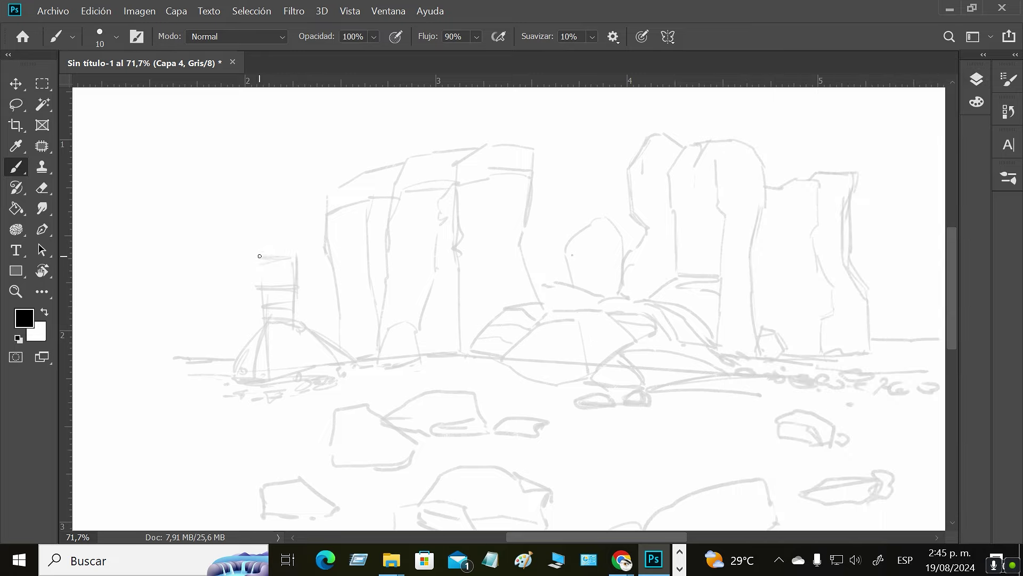
# Ink the left edge of the small tower and the double-lined left slope of its mound with a size 9 brush
pyautogui.moveTo(259, 255); pyautogui.dragTo(260, 271)
pyautogui.press('[')
pyautogui.moveTo(260, 265); pyautogui.dragTo(260, 304)
pyautogui.moveTo(260, 305); pyautogui.dragTo(252, 335)
pyautogui.moveTo(252, 335); pyautogui.dragTo(230, 373)
pyautogui.moveTo(235, 377); pyautogui.dragTo(261, 307)
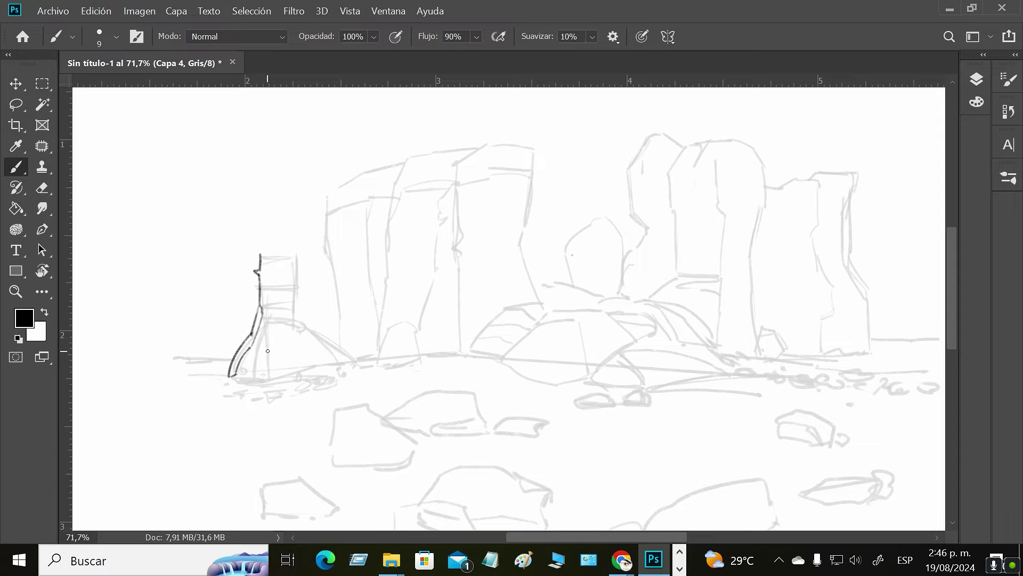
# Finish inking the small tower's outline: the mound's right slope and base bush, the shaft's right edge, horizontal bands and tufted top
pyautogui.moveTo(266, 331)
pyautogui.mouseDown()
pyautogui.moveTo(258, 364)
pyautogui.moveTo(276, 350)
pyautogui.mouseUp()
pyautogui.moveTo(284, 319)
pyautogui.mouseDown()
pyautogui.moveTo(261, 319)
pyautogui.moveTo(297, 315)
pyautogui.moveTo(339, 356)
pyautogui.mouseUp()
pyautogui.moveTo(297, 315)
pyautogui.mouseDown()
pyautogui.moveTo(338, 356)
pyautogui.moveTo(304, 357)
pyautogui.mouseUp()
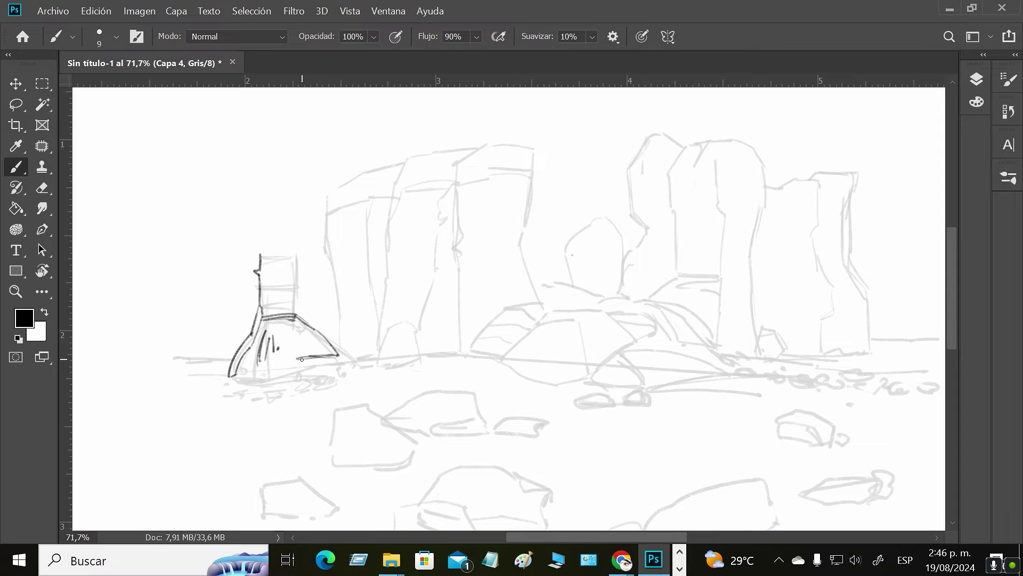
pyautogui.moveTo(278, 337)
pyautogui.mouseDown()
pyautogui.moveTo(307, 337)
pyautogui.moveTo(315, 356)
pyautogui.moveTo(293, 366)
pyautogui.moveTo(320, 365)
pyautogui.moveTo(273, 375)
pyautogui.moveTo(308, 369)
pyautogui.mouseUp()
pyautogui.moveTo(278, 377)
pyautogui.mouseDown()
pyautogui.moveTo(264, 387)
pyautogui.moveTo(283, 389)
pyautogui.moveTo(265, 391)
pyautogui.moveTo(270, 379)
pyautogui.moveTo(235, 377)
pyautogui.moveTo(246, 376)
pyautogui.mouseUp()
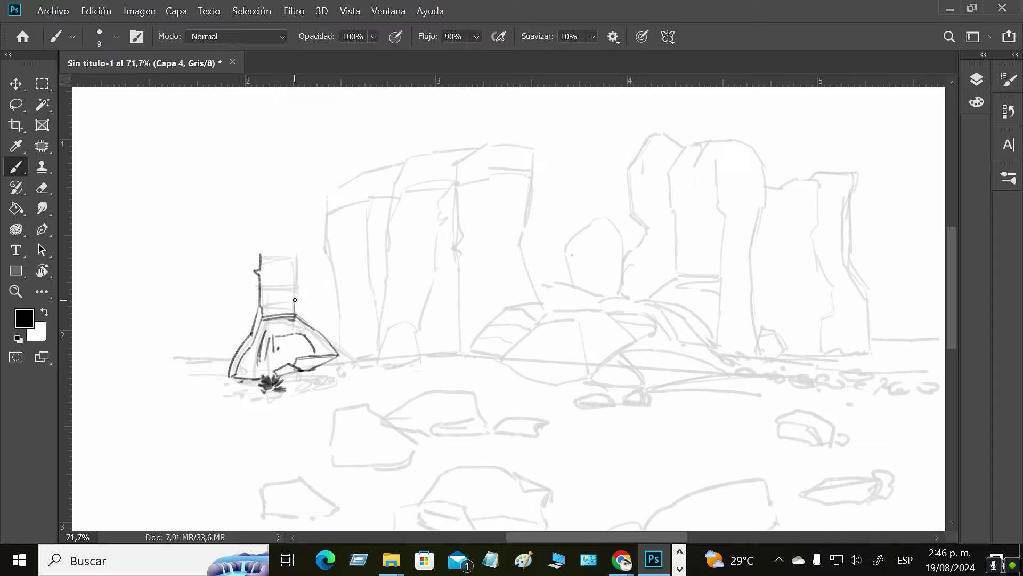
pyautogui.moveTo(297, 308)
pyautogui.mouseDown()
pyautogui.moveTo(274, 305)
pyautogui.moveTo(295, 311)
pyautogui.moveTo(293, 288)
pyautogui.moveTo(292, 305)
pyautogui.moveTo(289, 285)
pyautogui.moveTo(266, 282)
pyautogui.moveTo(293, 283)
pyautogui.moveTo(297, 255)
pyautogui.moveTo(263, 234)
pyautogui.moveTo(292, 242)
pyautogui.mouseUp()
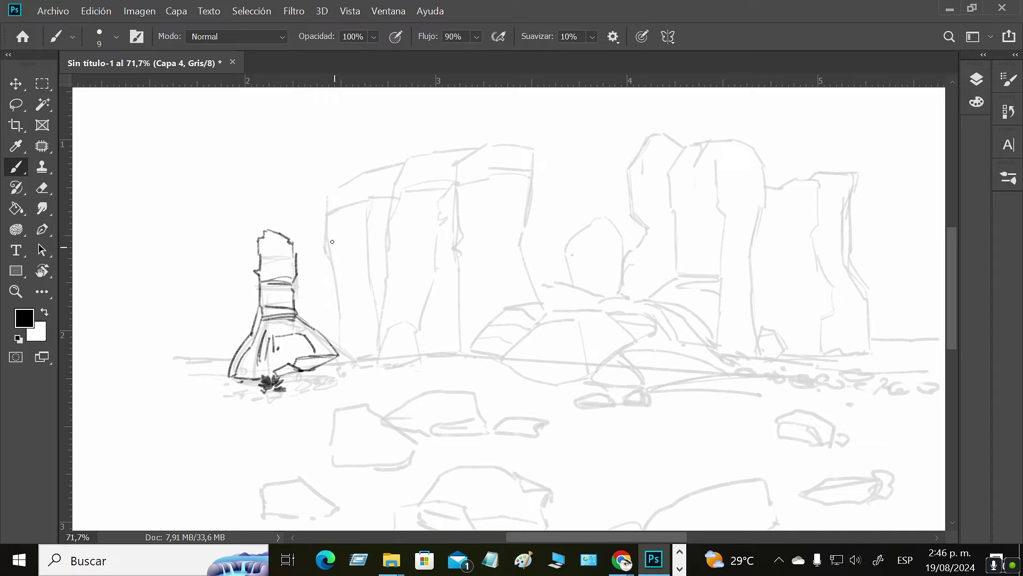
pyautogui.moveTo(267, 226)
pyautogui.mouseDown()
pyautogui.moveTo(290, 235)
pyautogui.moveTo(263, 225)
pyautogui.moveTo(260, 236)
pyautogui.moveTo(287, 234)
pyautogui.moveTo(263, 235)
pyautogui.moveTo(334, 259)
pyautogui.moveTo(306, 234)
pyautogui.moveTo(270, 248)
pyautogui.moveTo(265, 234)
pyautogui.moveTo(262, 269)
pyautogui.moveTo(263, 219)
pyautogui.moveTo(267, 281)
pyautogui.moveTo(287, 283)
pyautogui.moveTo(276, 263)
pyautogui.moveTo(279, 300)
pyautogui.moveTo(280, 244)
pyautogui.moveTo(277, 293)
pyautogui.moveTo(262, 281)
pyautogui.moveTo(263, 318)
pyautogui.mouseUp()
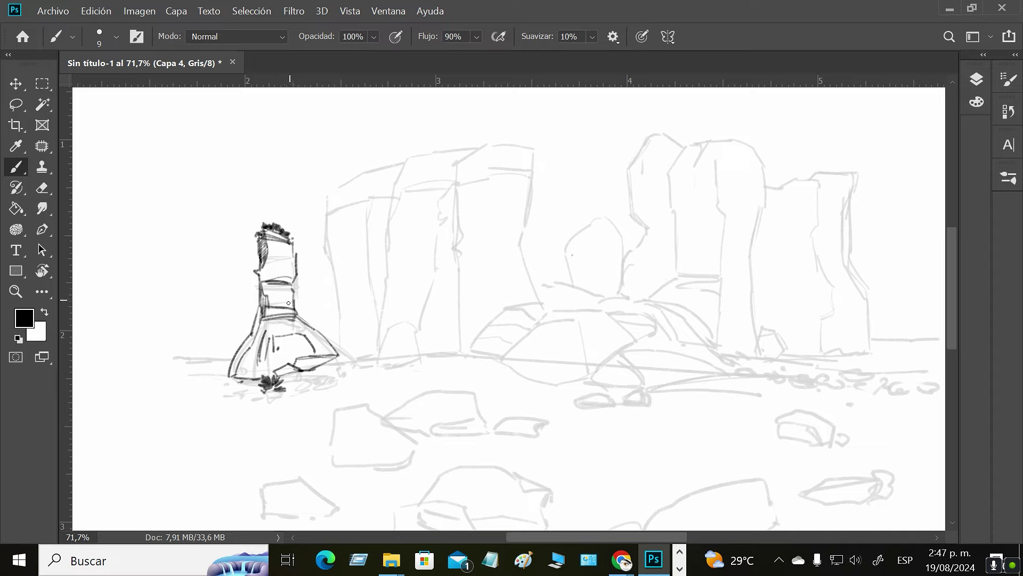
# Set the brush size to 8 and hatch shadow strokes down the left slope of the small tower's mound
pyautogui.press('[')
pyautogui.moveTo(264, 308)
pyautogui.mouseDown()
pyautogui.moveTo(239, 360)
pyautogui.moveTo(265, 314)
pyautogui.moveTo(238, 380)
pyautogui.mouseUp()
pyautogui.moveTo(260, 332); pyautogui.dragTo(241, 376)
pyautogui.moveTo(247, 337); pyautogui.dragTo(230, 378)
pyautogui.moveTo(264, 328)
pyautogui.mouseDown()
pyautogui.moveTo(258, 361)
pyautogui.moveTo(249, 359)
pyautogui.mouseUp()
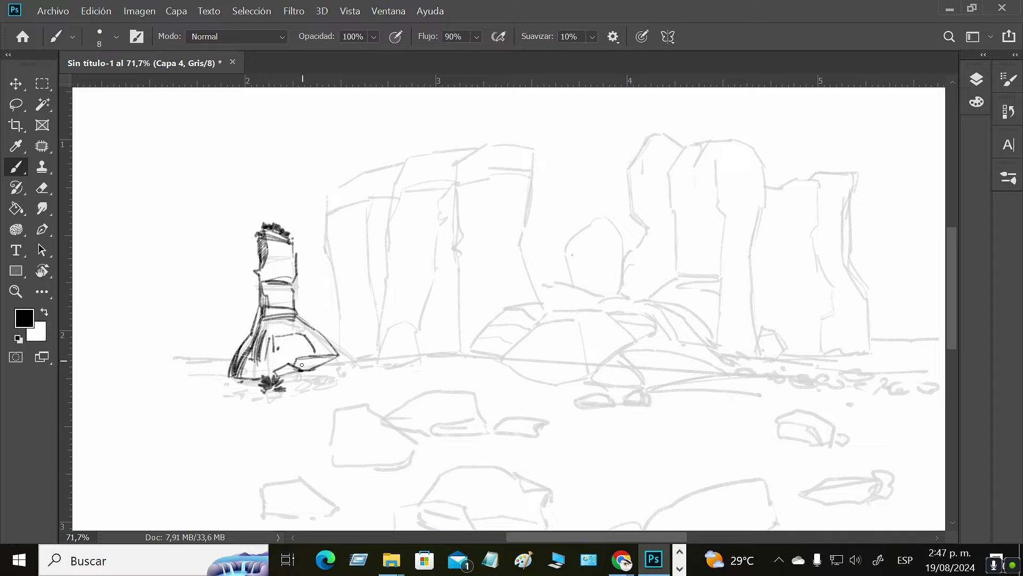
# Hatch the mound's inner faces, add a curved band across the small tower's shaft, and ink a small rock at the mound's right foot
pyautogui.moveTo(276, 327); pyautogui.dragTo(272, 356)
pyautogui.moveTo(264, 269)
pyautogui.mouseDown()
pyautogui.moveTo(260, 255)
pyautogui.moveTo(296, 268)
pyautogui.mouseUp()
pyautogui.moveTo(328, 337)
pyautogui.mouseDown()
pyautogui.moveTo(352, 356)
pyautogui.moveTo(334, 343)
pyautogui.moveTo(344, 345)
pyautogui.moveTo(333, 363)
pyautogui.mouseUp()
pyautogui.moveTo(336, 358)
pyautogui.mouseDown()
pyautogui.moveTo(307, 342)
pyautogui.moveTo(308, 356)
pyautogui.moveTo(305, 334)
pyautogui.moveTo(299, 353)
pyautogui.moveTo(297, 331)
pyautogui.moveTo(296, 359)
pyautogui.moveTo(294, 340)
pyautogui.moveTo(287, 362)
pyautogui.moveTo(287, 337)
pyautogui.moveTo(279, 369)
pyautogui.moveTo(277, 338)
pyautogui.moveTo(272, 375)
pyautogui.mouseUp()
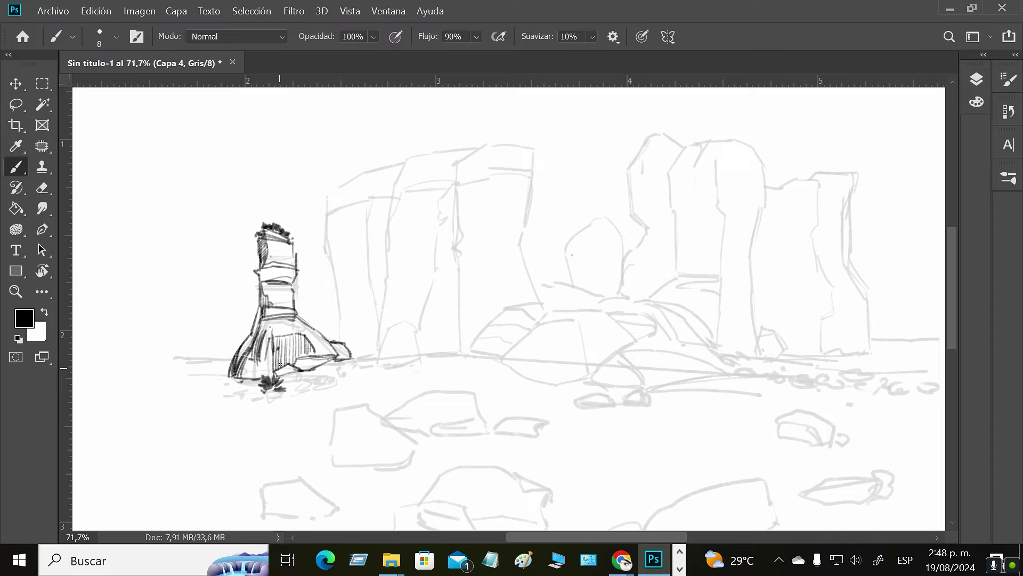
pyautogui.moveTo(273, 358); pyautogui.dragTo(272, 377)
pyautogui.moveTo(270, 355)
pyautogui.mouseDown()
pyautogui.moveTo(266, 377)
pyautogui.moveTo(248, 376)
pyautogui.mouseUp()
# With a size 9 brush, ink the leftmost column of the large left formation: both sides, the sloping top and the inner contour lines
pyautogui.press(']')
pyautogui.moveTo(329, 196); pyautogui.dragTo(336, 334)
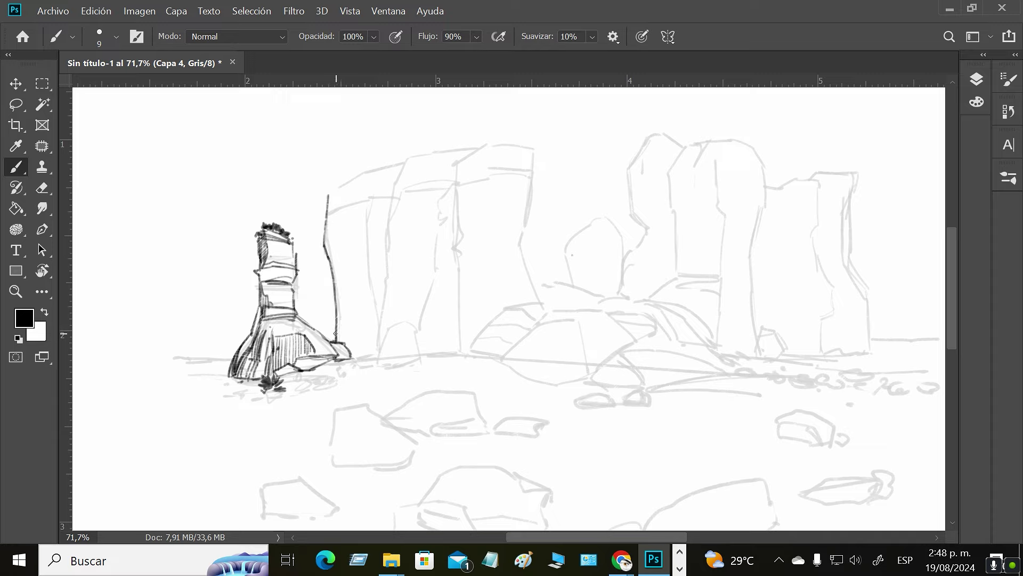
pyautogui.moveTo(328, 195); pyautogui.dragTo(399, 166)
pyautogui.moveTo(328, 196)
pyautogui.mouseDown()
pyautogui.moveTo(382, 188)
pyautogui.moveTo(347, 190)
pyautogui.moveTo(382, 188)
pyautogui.moveTo(385, 269)
pyautogui.mouseUp()
pyautogui.moveTo(381, 189); pyautogui.dragTo(385, 265)
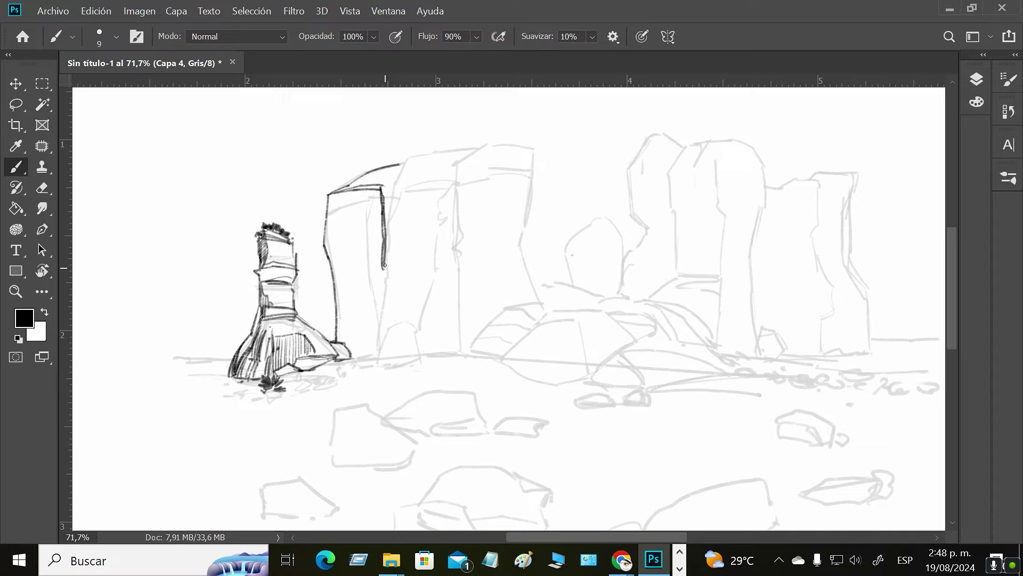
pyautogui.moveTo(384, 274); pyautogui.dragTo(372, 357)
pyautogui.moveTo(378, 301)
pyautogui.mouseDown()
pyautogui.moveTo(373, 202)
pyautogui.moveTo(379, 303)
pyautogui.moveTo(371, 198)
pyautogui.moveTo(343, 204)
pyautogui.moveTo(389, 193)
pyautogui.moveTo(333, 205)
pyautogui.moveTo(369, 205)
pyautogui.moveTo(334, 206)
pyautogui.moveTo(368, 209)
pyautogui.moveTo(334, 213)
pyautogui.moveTo(326, 236)
pyautogui.moveTo(346, 345)
pyautogui.mouseUp()
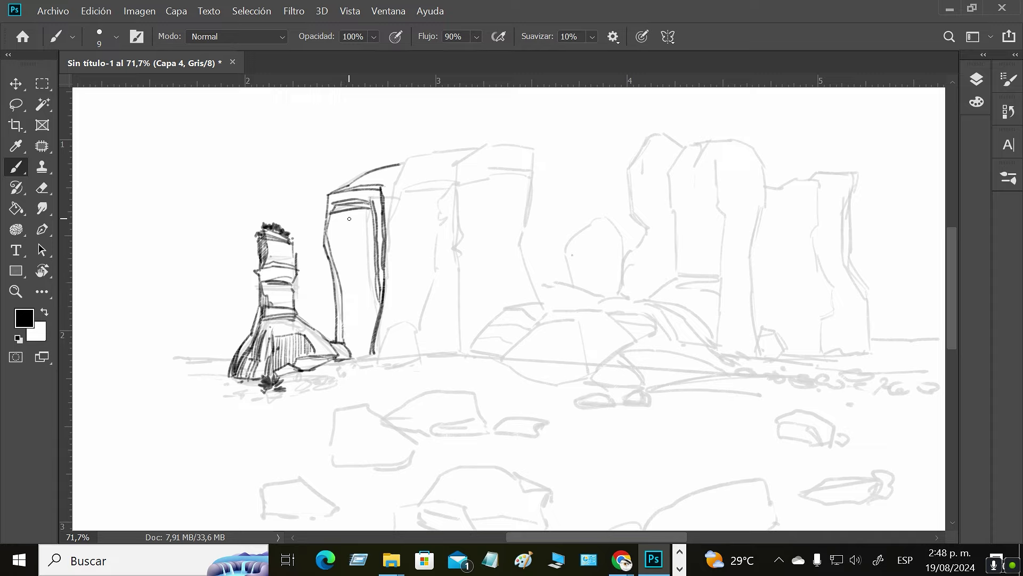
# Add strata bands across the leftmost column's front face and hatch shadow along its left edge
pyautogui.moveTo(340, 205)
pyautogui.mouseDown()
pyautogui.moveTo(347, 285)
pyautogui.moveTo(377, 241)
pyautogui.moveTo(344, 234)
pyautogui.moveTo(377, 233)
pyautogui.mouseUp()
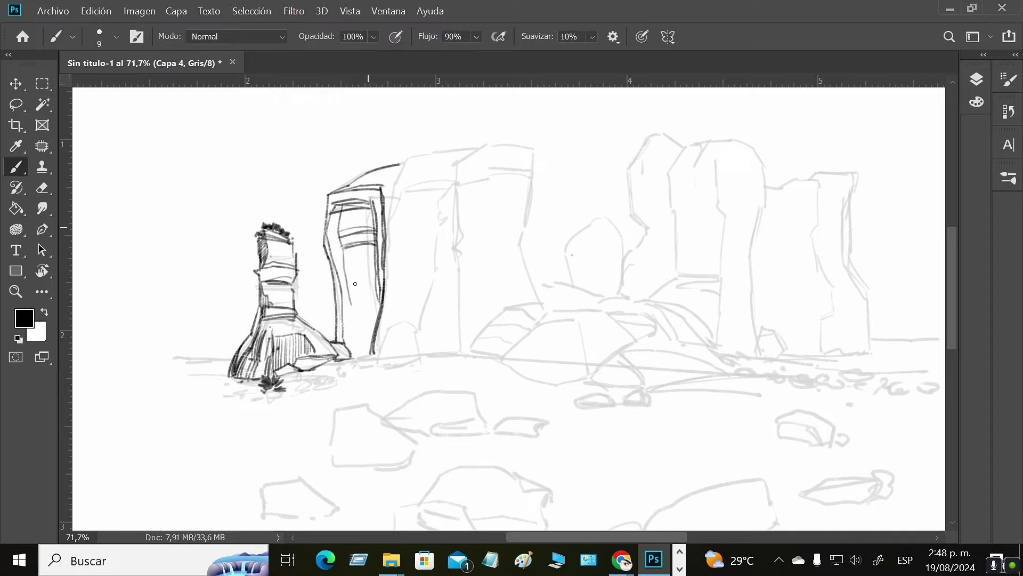
pyautogui.moveTo(352, 305)
pyautogui.mouseDown()
pyautogui.moveTo(347, 344)
pyautogui.moveTo(351, 306)
pyautogui.moveTo(381, 305)
pyautogui.mouseUp()
pyautogui.moveTo(325, 213); pyautogui.dragTo(339, 335)
pyautogui.moveTo(336, 275); pyautogui.dragTo(339, 332)
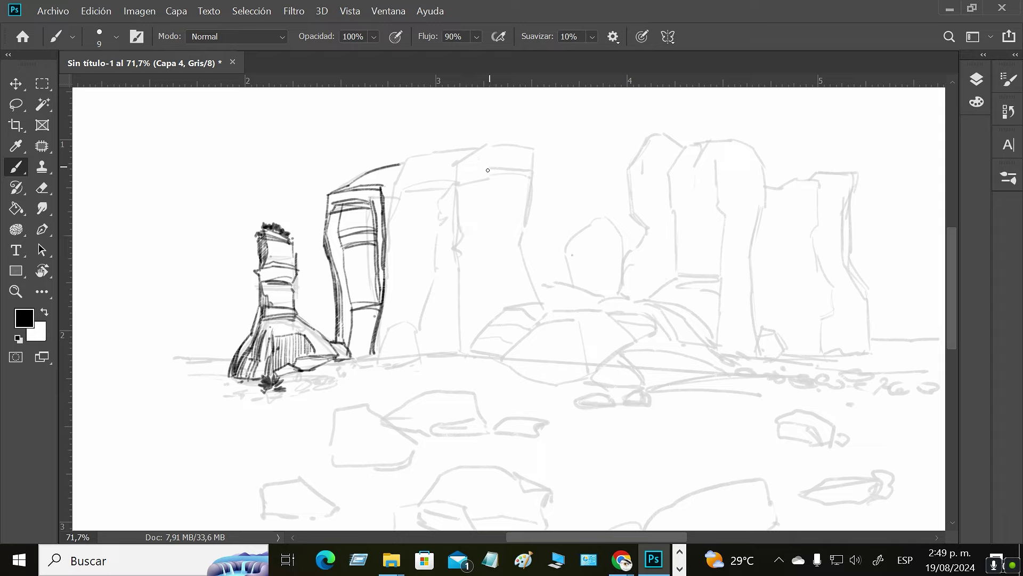
# Ink the left formation's right column: the sloping top with a small layered cap and the right edge down to the rubble
pyautogui.moveTo(457, 165)
pyautogui.mouseDown()
pyautogui.moveTo(486, 145)
pyautogui.moveTo(532, 153)
pyautogui.mouseUp()
pyautogui.moveTo(489, 142)
pyautogui.mouseDown()
pyautogui.moveTo(531, 138)
pyautogui.moveTo(533, 149)
pyautogui.moveTo(491, 142)
pyautogui.moveTo(523, 125)
pyautogui.moveTo(530, 138)
pyautogui.mouseUp()
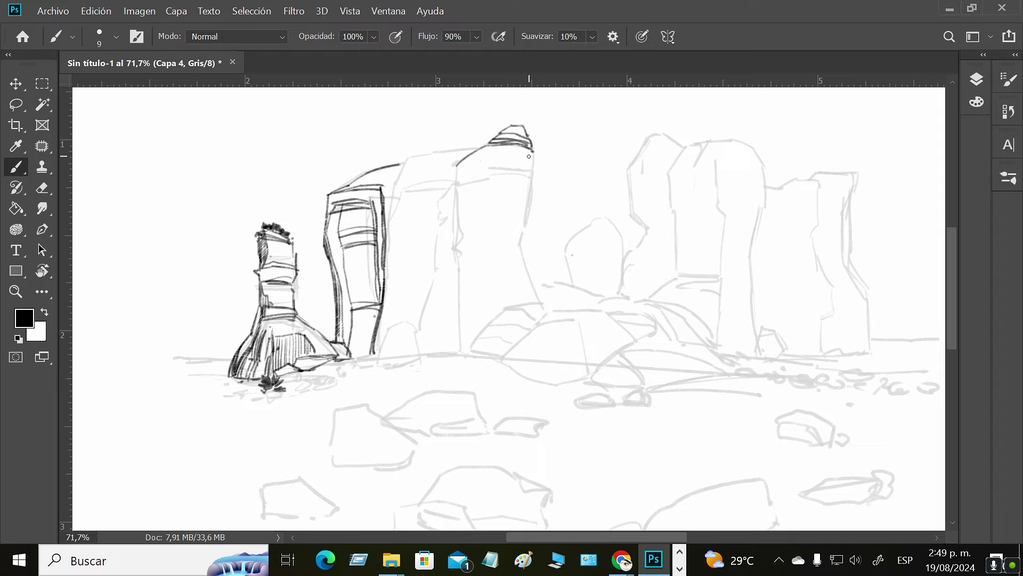
pyautogui.moveTo(533, 152); pyautogui.dragTo(518, 247)
pyautogui.moveTo(518, 248); pyautogui.dragTo(539, 304)
# Ink the stepped crevice in the right column's lower half, darken it with vertical hatching, and add short strata lines beside it
pyautogui.moveTo(504, 308)
pyautogui.mouseDown()
pyautogui.moveTo(503, 249)
pyautogui.moveTo(489, 230)
pyautogui.moveTo(487, 253)
pyautogui.moveTo(495, 246)
pyautogui.moveTo(488, 223)
pyautogui.moveTo(484, 245)
pyautogui.mouseUp()
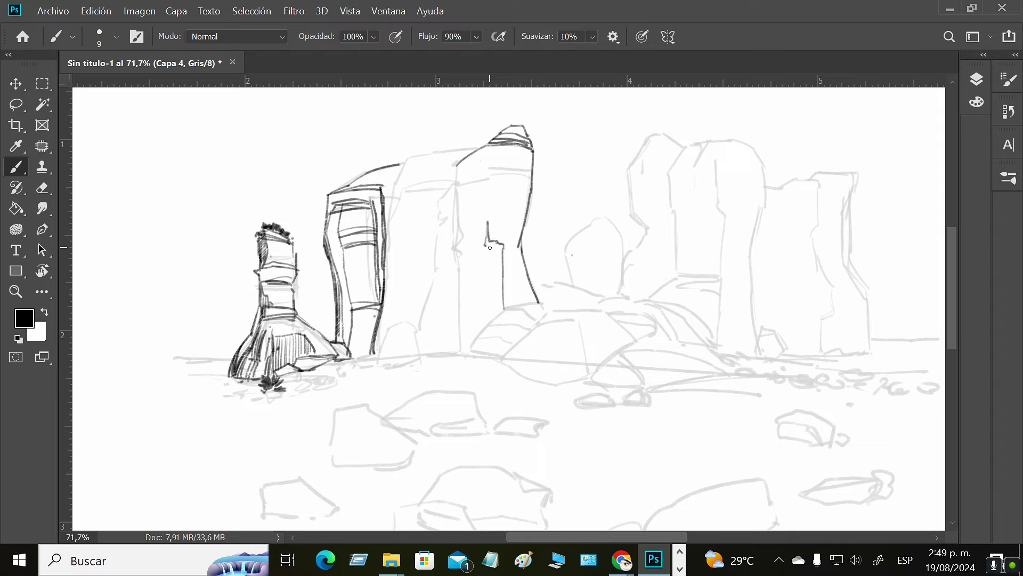
pyautogui.moveTo(501, 244)
pyautogui.mouseDown()
pyautogui.moveTo(498, 313)
pyautogui.moveTo(494, 249)
pyautogui.mouseUp()
pyautogui.moveTo(497, 313)
pyautogui.mouseDown()
pyautogui.moveTo(493, 248)
pyautogui.moveTo(489, 314)
pyautogui.mouseUp()
pyautogui.moveTo(487, 259)
pyautogui.mouseDown()
pyautogui.moveTo(486, 322)
pyautogui.moveTo(506, 313)
pyautogui.moveTo(487, 231)
pyautogui.mouseUp()
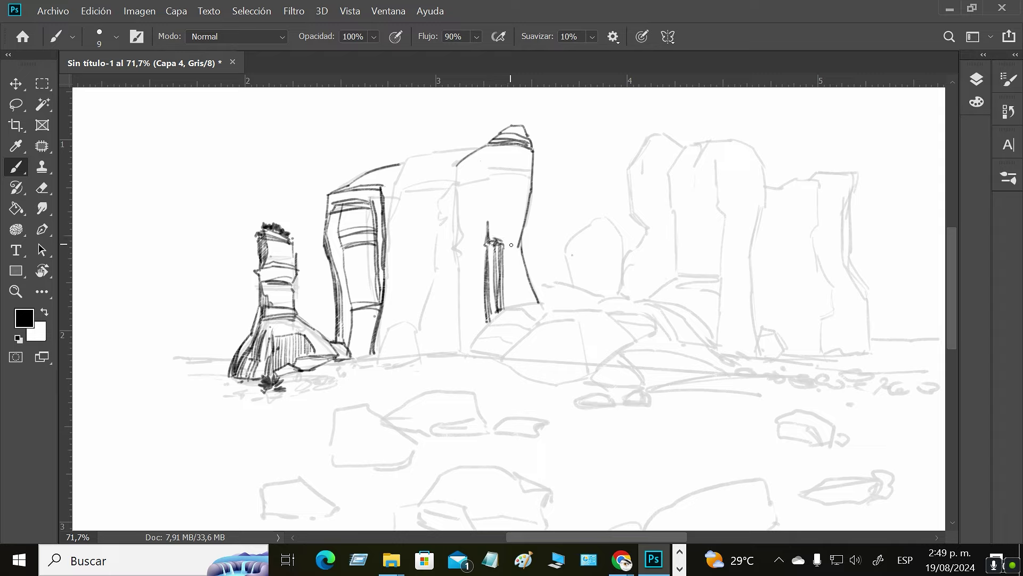
pyautogui.moveTo(517, 254)
pyautogui.mouseDown()
pyautogui.moveTo(501, 262)
pyautogui.moveTo(501, 277)
pyautogui.mouseUp()
pyautogui.moveTo(502, 293); pyautogui.dragTo(537, 300)
# With a size 8 brush, extend the dark crevice up to the right column's top and draw strata bands across its upper face
pyautogui.press(']')
pyautogui.press(']')
pyautogui.moveTo(487, 219)
pyautogui.mouseDown()
pyautogui.moveTo(470, 190)
pyautogui.moveTo(480, 212)
pyautogui.mouseUp()
pyautogui.press('[')
pyautogui.moveTo(469, 195)
pyautogui.mouseDown()
pyautogui.moveTo(469, 164)
pyautogui.moveTo(476, 212)
pyautogui.moveTo(466, 166)
pyautogui.moveTo(475, 210)
pyautogui.moveTo(464, 200)
pyautogui.moveTo(486, 234)
pyautogui.mouseUp()
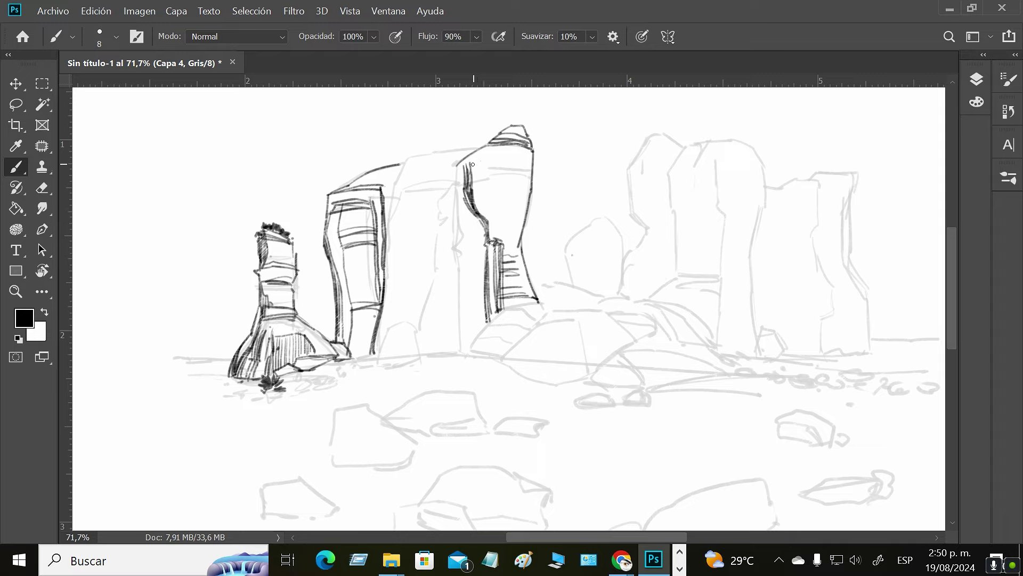
pyautogui.moveTo(472, 164)
pyautogui.mouseDown()
pyautogui.moveTo(533, 165)
pyautogui.moveTo(469, 171)
pyautogui.mouseUp()
pyautogui.moveTo(471, 198)
pyautogui.mouseDown()
pyautogui.moveTo(521, 198)
pyautogui.moveTo(483, 199)
pyautogui.moveTo(523, 209)
pyautogui.moveTo(490, 216)
pyautogui.mouseUp()
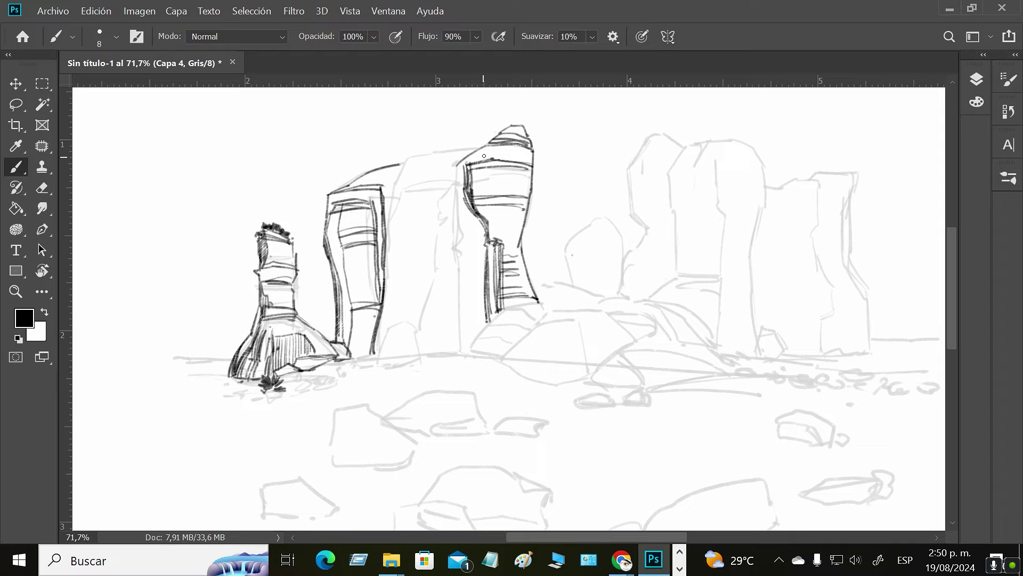
# Outline the right column's narrow left side face from its top corner down to the ground
pyautogui.moveTo(468, 161); pyautogui.dragTo(488, 145)
pyautogui.moveTo(478, 223)
pyautogui.mouseDown()
pyautogui.moveTo(474, 334)
pyautogui.moveTo(458, 327)
pyautogui.moveTo(458, 165)
pyautogui.mouseUp()
pyautogui.moveTo(471, 335); pyautogui.dragTo(473, 341)
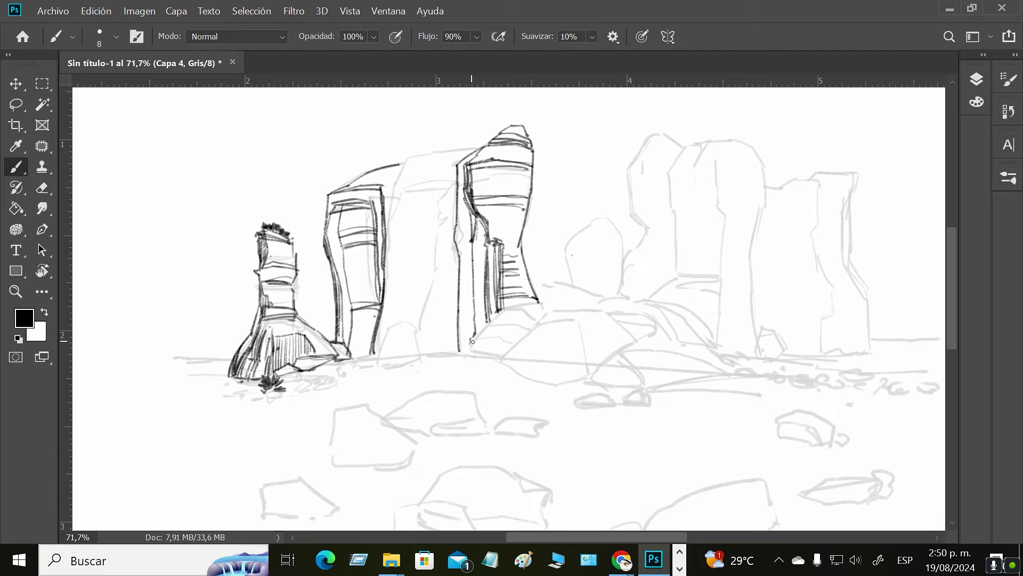
# Fill the right column's narrow side face with vertical shadow hatching and cross it with short strata lines
pyautogui.moveTo(457, 161)
pyautogui.mouseDown()
pyautogui.moveTo(461, 316)
pyautogui.moveTo(458, 209)
pyautogui.moveTo(457, 249)
pyautogui.mouseUp()
pyautogui.moveTo(459, 163); pyautogui.dragTo(462, 248)
pyautogui.moveTo(462, 184); pyautogui.dragTo(464, 246)
pyautogui.moveTo(465, 209); pyautogui.dragTo(462, 322)
pyautogui.moveTo(461, 249)
pyautogui.mouseDown()
pyautogui.moveTo(462, 352)
pyautogui.moveTo(466, 290)
pyautogui.moveTo(467, 340)
pyautogui.moveTo(471, 331)
pyautogui.mouseUp()
pyautogui.moveTo(475, 287); pyautogui.dragTo(467, 344)
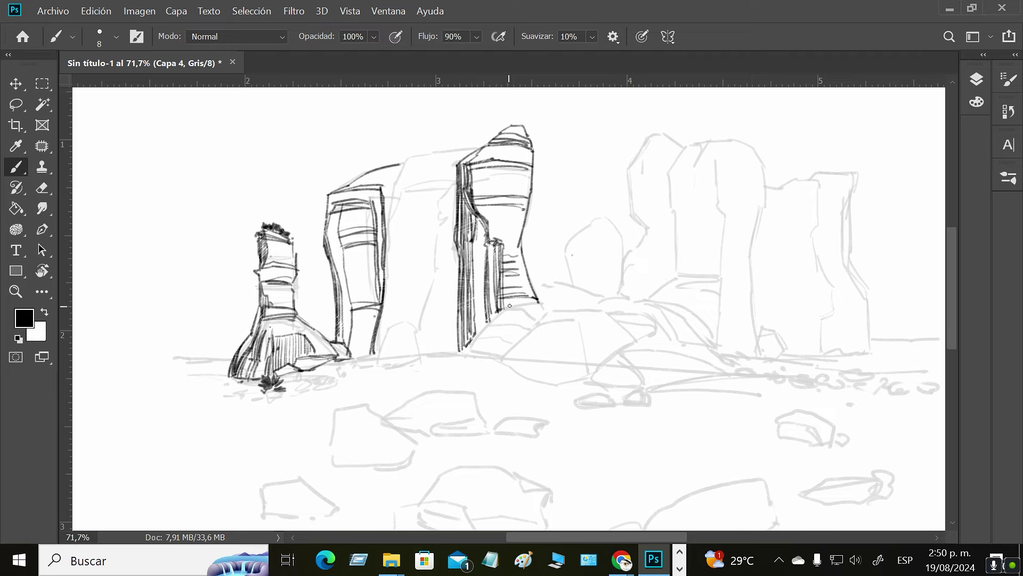
pyautogui.moveTo(463, 298)
pyautogui.mouseDown()
pyautogui.moveTo(490, 292)
pyautogui.moveTo(470, 297)
pyautogui.moveTo(488, 298)
pyautogui.moveTo(472, 307)
pyautogui.moveTo(490, 315)
pyautogui.moveTo(468, 326)
pyautogui.mouseUp()
pyautogui.moveTo(477, 262)
pyautogui.mouseDown()
pyautogui.moveTo(469, 267)
pyautogui.moveTo(477, 251)
pyautogui.moveTo(460, 258)
pyautogui.mouseUp()
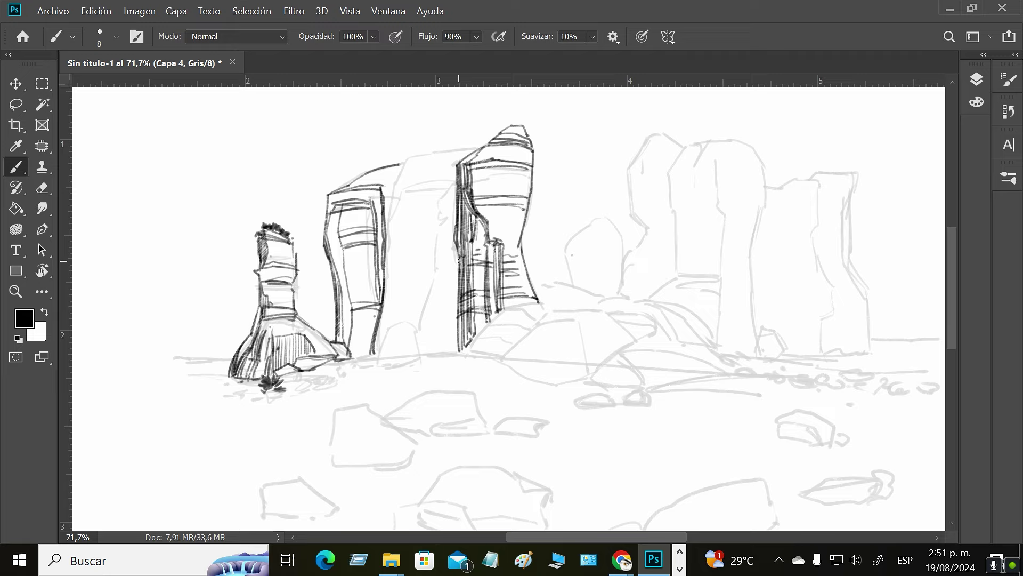
# Ink the middle column's top edge with a dark notch and its stepped left edge, using a size 9 brush
pyautogui.moveTo(458, 166); pyautogui.dragTo(480, 152)
pyautogui.moveTo(474, 149)
pyautogui.mouseDown()
pyautogui.moveTo(442, 153)
pyautogui.moveTo(440, 174)
pyautogui.moveTo(446, 158)
pyautogui.moveTo(404, 157)
pyautogui.mouseUp()
pyautogui.moveTo(488, 205); pyautogui.dragTo(474, 220)
pyautogui.moveTo(410, 155); pyautogui.dragTo(391, 199)
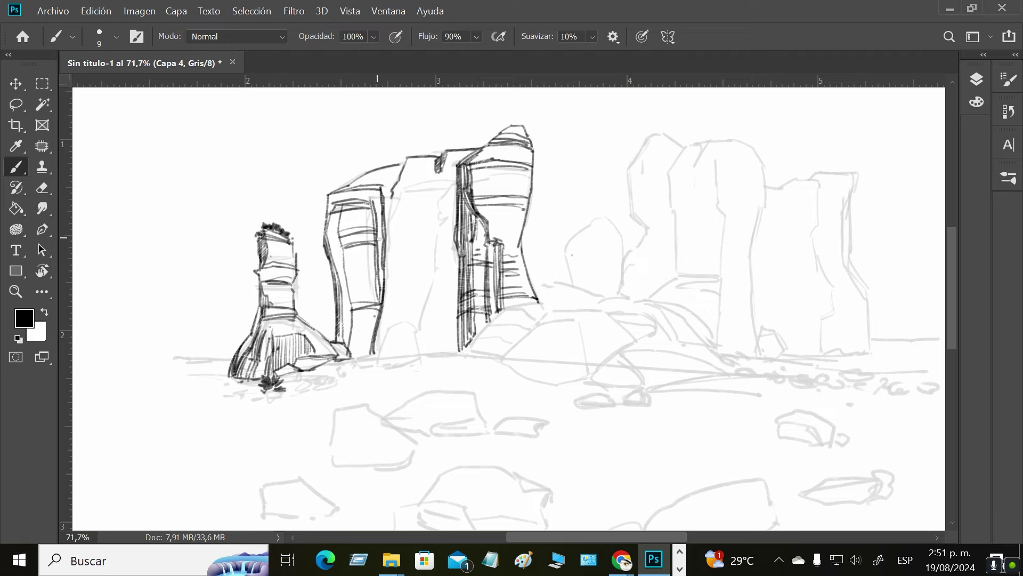
pyautogui.moveTo(392, 200)
pyautogui.mouseDown()
pyautogui.moveTo(382, 251)
pyautogui.moveTo(385, 212)
pyautogui.mouseUp()
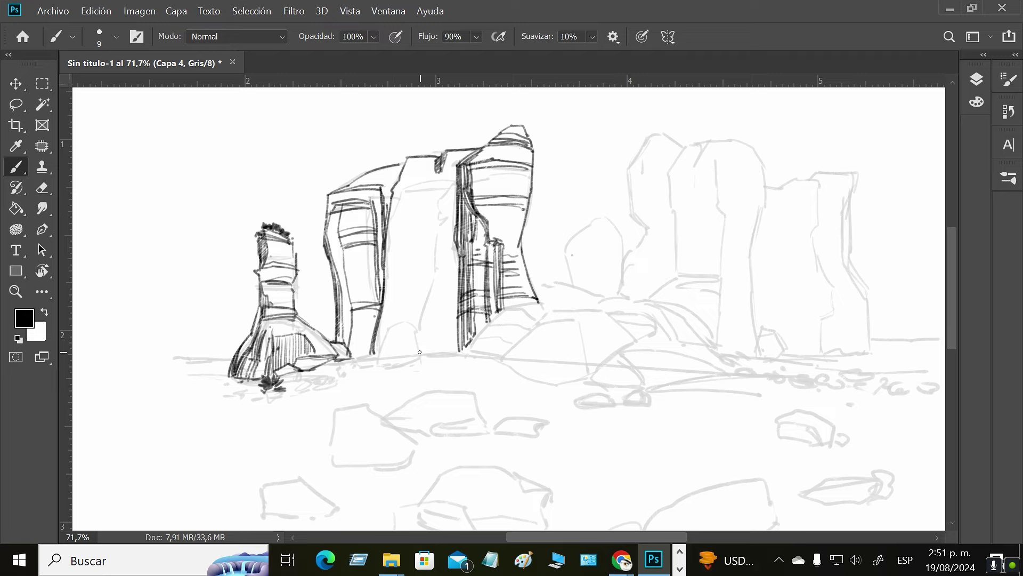
# Draw curved strata bands across the middle column's lower part and a thin dark crevice on its upper left side
pyautogui.moveTo(400, 323); pyautogui.dragTo(411, 286)
pyautogui.moveTo(408, 269)
pyautogui.mouseDown()
pyautogui.moveTo(407, 218)
pyautogui.moveTo(404, 322)
pyautogui.moveTo(413, 283)
pyautogui.mouseUp()
pyautogui.moveTo(456, 292)
pyautogui.mouseDown()
pyautogui.moveTo(407, 296)
pyautogui.moveTo(454, 303)
pyautogui.moveTo(431, 305)
pyautogui.mouseUp()
pyautogui.moveTo(405, 309)
pyautogui.mouseDown()
pyautogui.moveTo(464, 319)
pyautogui.moveTo(451, 345)
pyautogui.mouseUp()
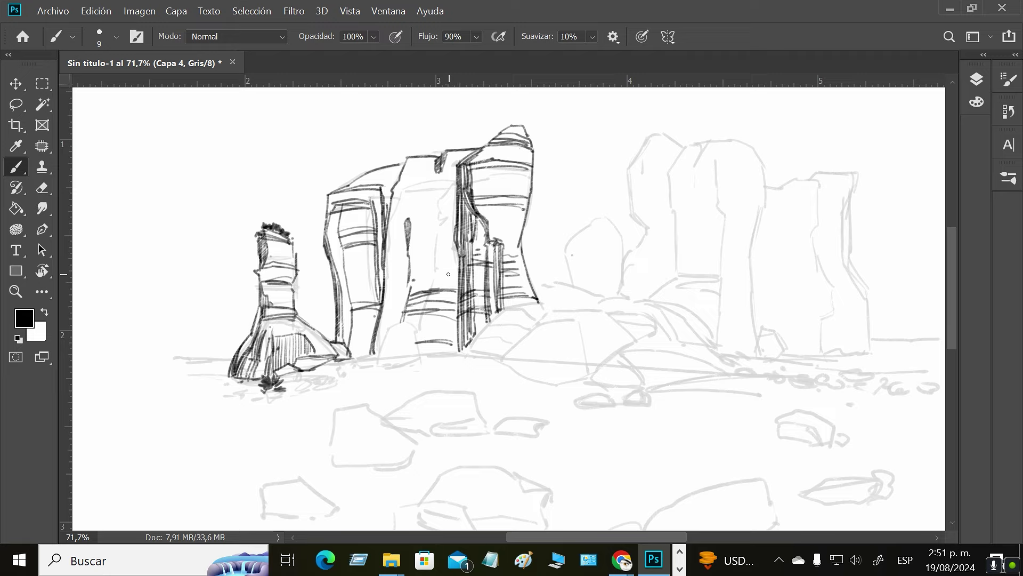
# Ink a recessed rectangular panel with horizontal bands in the center of the middle column
pyautogui.moveTo(423, 206)
pyautogui.mouseDown()
pyautogui.moveTo(420, 288)
pyautogui.moveTo(422, 210)
pyautogui.moveTo(424, 286)
pyautogui.moveTo(423, 211)
pyautogui.moveTo(429, 283)
pyautogui.mouseUp()
pyautogui.moveTo(423, 219)
pyautogui.mouseDown()
pyautogui.moveTo(432, 282)
pyautogui.moveTo(430, 265)
pyautogui.moveTo(451, 267)
pyautogui.moveTo(436, 282)
pyautogui.mouseUp()
pyautogui.moveTo(439, 249); pyautogui.dragTo(459, 247)
pyautogui.moveTo(421, 250)
pyautogui.mouseDown()
pyautogui.moveTo(461, 229)
pyautogui.moveTo(430, 221)
pyautogui.moveTo(451, 210)
pyautogui.moveTo(427, 205)
pyautogui.moveTo(458, 201)
pyautogui.moveTo(411, 222)
pyautogui.moveTo(436, 190)
pyautogui.moveTo(440, 201)
pyautogui.moveTo(440, 162)
pyautogui.moveTo(456, 167)
pyautogui.moveTo(436, 203)
pyautogui.mouseUp()
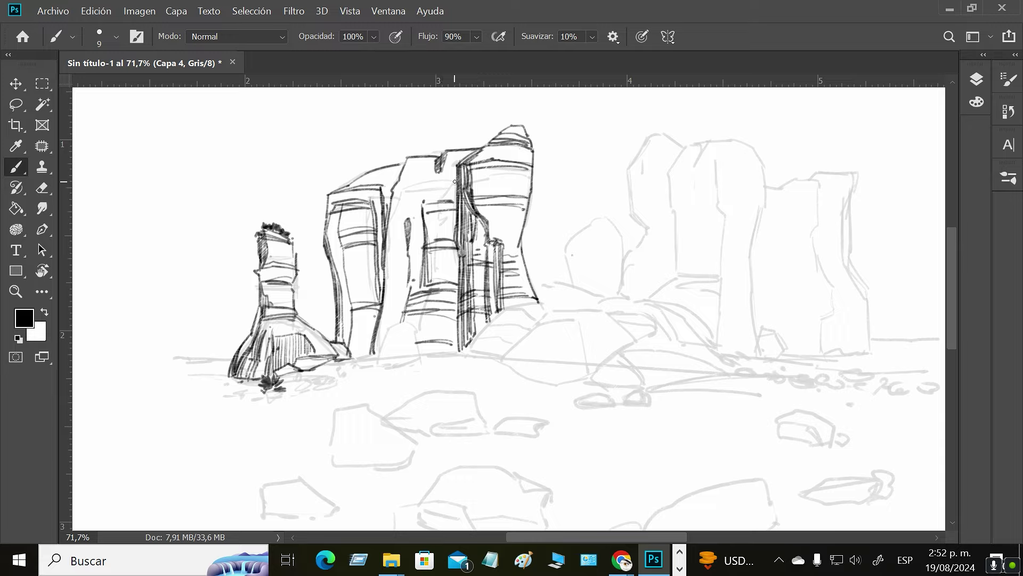
# Add blocky cracks under the middle column's top and strata bands down its left strip
pyautogui.moveTo(456, 165)
pyautogui.mouseDown()
pyautogui.moveTo(436, 170)
pyautogui.moveTo(459, 175)
pyautogui.moveTo(432, 176)
pyautogui.moveTo(422, 189)
pyautogui.moveTo(445, 188)
pyautogui.moveTo(451, 199)
pyautogui.mouseUp()
pyautogui.moveTo(436, 164)
pyautogui.mouseDown()
pyautogui.moveTo(409, 165)
pyautogui.moveTo(425, 169)
pyautogui.mouseUp()
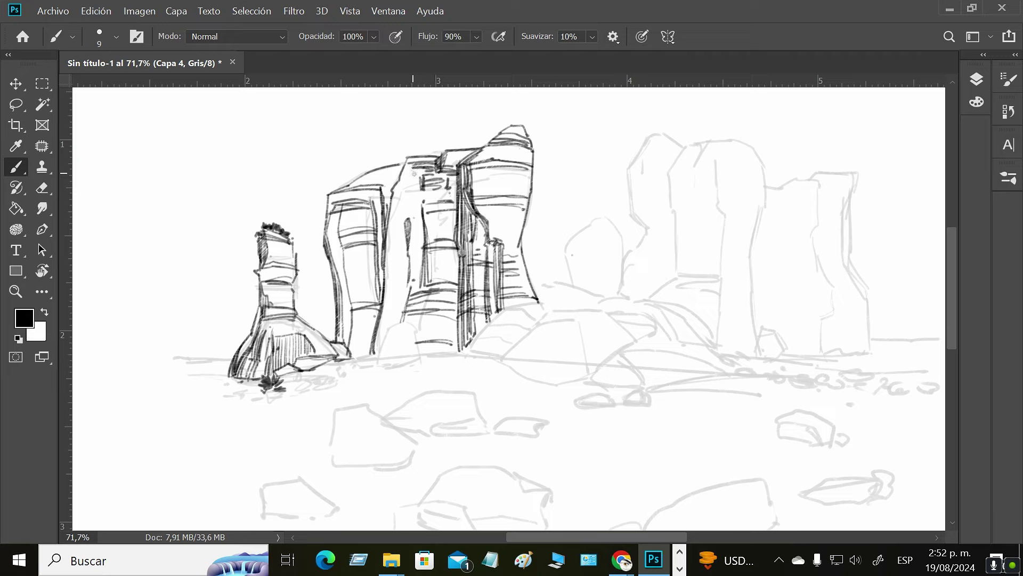
pyautogui.moveTo(406, 183)
pyautogui.mouseDown()
pyautogui.moveTo(397, 181)
pyautogui.moveTo(419, 175)
pyautogui.mouseUp()
pyautogui.moveTo(405, 200); pyautogui.dragTo(385, 210)
pyautogui.moveTo(411, 213)
pyautogui.mouseDown()
pyautogui.moveTo(415, 268)
pyautogui.moveTo(397, 270)
pyautogui.moveTo(392, 250)
pyautogui.moveTo(411, 249)
pyautogui.moveTo(388, 251)
pyautogui.moveTo(411, 247)
pyautogui.moveTo(385, 267)
pyautogui.moveTo(410, 285)
pyautogui.moveTo(379, 299)
pyautogui.moveTo(385, 314)
pyautogui.moveTo(413, 317)
pyautogui.moveTo(371, 325)
pyautogui.mouseUp()
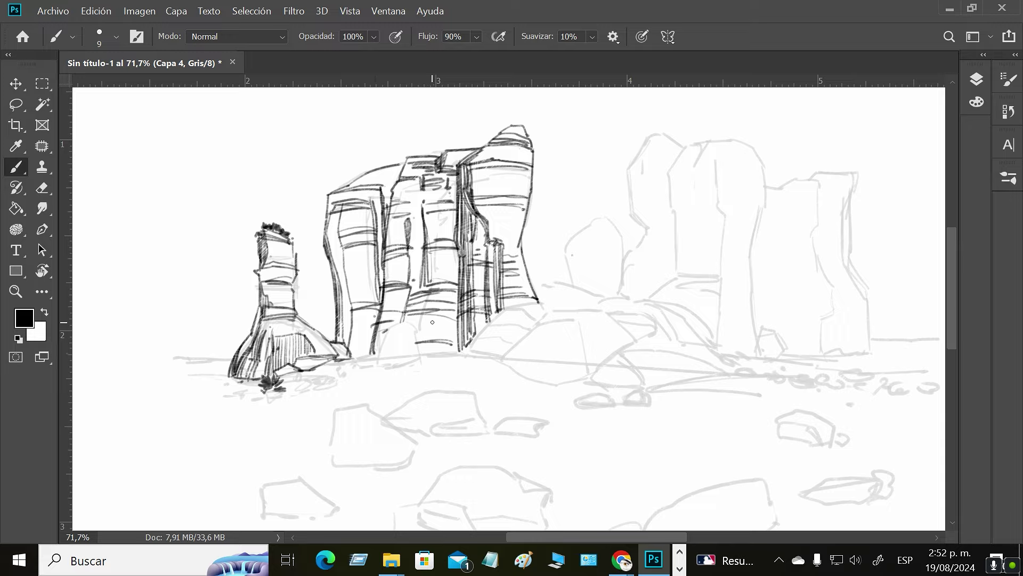
# Ink a triangular boulder at the middle column's left foot, hatch its shaded side, and add a dark shadow on the ground beneath
pyautogui.moveTo(374, 356); pyautogui.dragTo(395, 329)
pyautogui.moveTo(392, 329)
pyautogui.mouseDown()
pyautogui.moveTo(406, 315)
pyautogui.moveTo(420, 351)
pyautogui.mouseUp()
pyautogui.moveTo(419, 353)
pyautogui.mouseDown()
pyautogui.moveTo(375, 360)
pyautogui.moveTo(420, 356)
pyautogui.moveTo(388, 368)
pyautogui.moveTo(415, 353)
pyautogui.moveTo(381, 355)
pyautogui.moveTo(419, 349)
pyautogui.mouseUp()
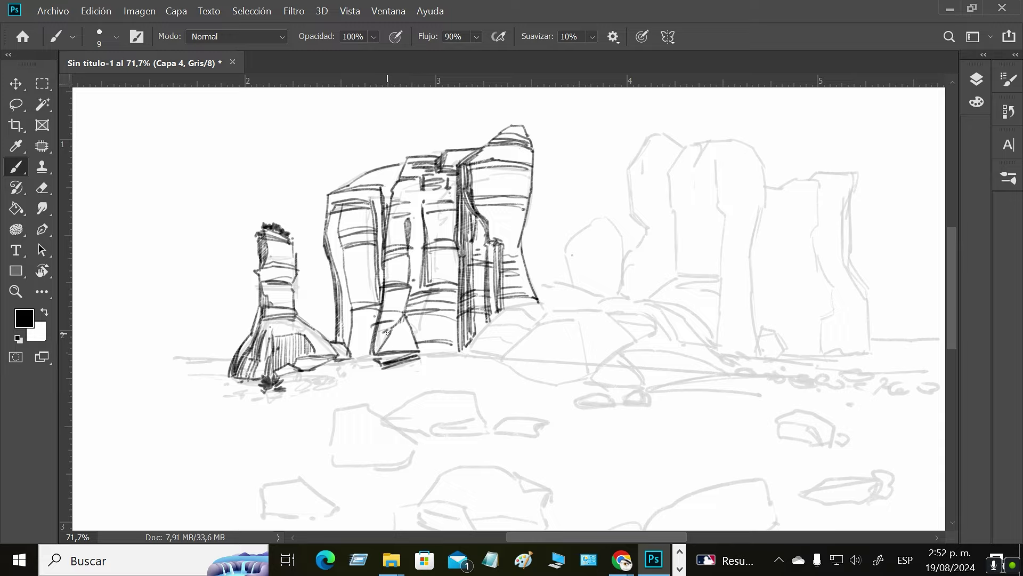
pyautogui.moveTo(380, 357); pyautogui.dragTo(386, 346)
pyautogui.moveTo(377, 353)
pyautogui.mouseDown()
pyautogui.moveTo(410, 327)
pyautogui.moveTo(404, 321)
pyautogui.moveTo(378, 357)
pyautogui.moveTo(413, 328)
pyautogui.mouseUp()
pyautogui.moveTo(389, 344); pyautogui.dragTo(382, 356)
# Draw a diagonal shadow edge near the middle column's top and hatch the top blocks and vertical crevice, reducing the brush size to 8
pyautogui.moveTo(457, 167); pyautogui.dragTo(415, 202)
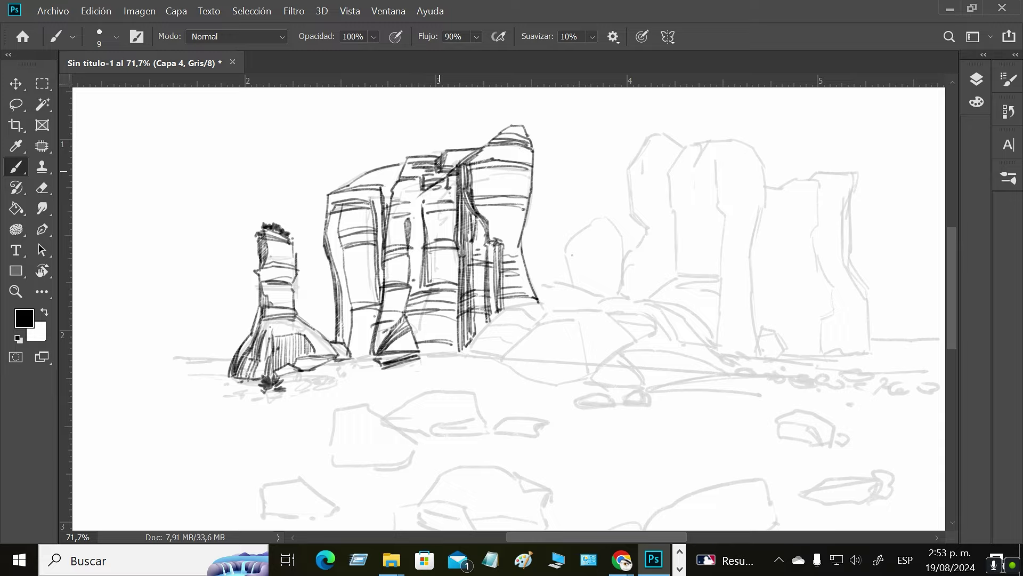
pyautogui.moveTo(435, 154)
pyautogui.mouseDown()
pyautogui.moveTo(427, 156)
pyautogui.moveTo(421, 177)
pyautogui.moveTo(416, 158)
pyautogui.moveTo(410, 178)
pyautogui.moveTo(411, 159)
pyautogui.moveTo(416, 173)
pyautogui.moveTo(427, 163)
pyautogui.moveTo(413, 190)
pyautogui.mouseUp()
pyautogui.press('[')
pyautogui.moveTo(405, 180)
pyautogui.mouseDown()
pyautogui.moveTo(396, 203)
pyautogui.moveTo(421, 223)
pyautogui.moveTo(421, 287)
pyautogui.mouseUp()
pyautogui.moveTo(419, 201); pyautogui.dragTo(417, 283)
pyautogui.moveTo(417, 201)
pyautogui.mouseDown()
pyautogui.moveTo(414, 289)
pyautogui.moveTo(409, 280)
pyautogui.mouseUp()
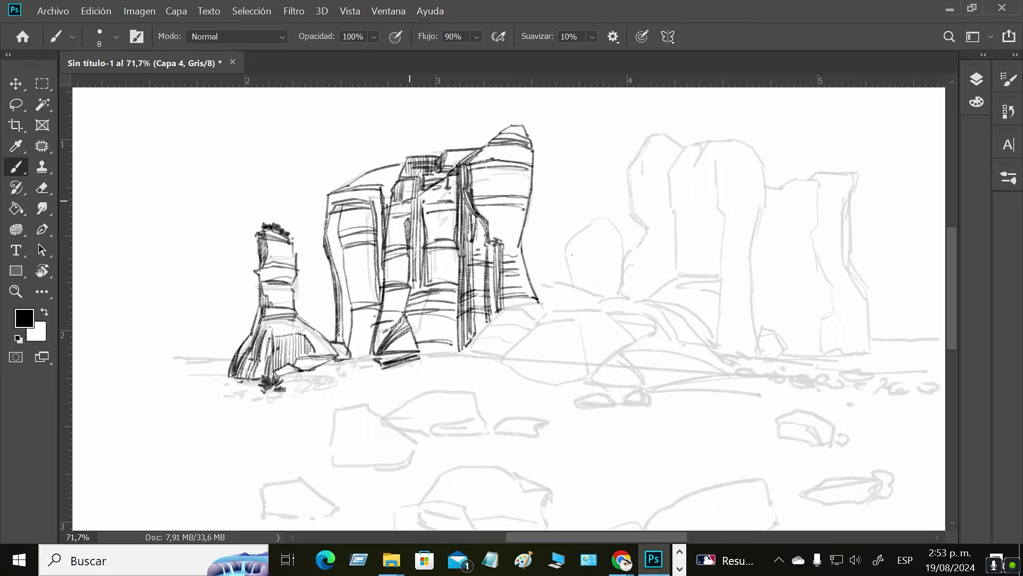
# Hatch the middle column's left strip with dense vertical strokes from its upper bands down to the base
pyautogui.moveTo(406, 215)
pyautogui.mouseDown()
pyautogui.moveTo(389, 251)
pyautogui.moveTo(405, 268)
pyautogui.moveTo(407, 249)
pyautogui.moveTo(399, 283)
pyautogui.mouseUp()
pyautogui.moveTo(405, 243); pyautogui.dragTo(398, 284)
pyautogui.moveTo(400, 247); pyautogui.dragTo(394, 274)
pyautogui.moveTo(396, 273); pyautogui.dragTo(393, 285)
pyautogui.moveTo(393, 248); pyautogui.dragTo(389, 281)
pyautogui.moveTo(391, 249)
pyautogui.mouseDown()
pyautogui.moveTo(387, 278)
pyautogui.moveTo(403, 311)
pyautogui.moveTo(404, 298)
pyautogui.mouseUp()
pyautogui.moveTo(403, 300); pyautogui.dragTo(397, 309)
pyautogui.moveTo(402, 284); pyautogui.dragTo(391, 306)
pyautogui.moveTo(394, 306); pyautogui.dragTo(391, 315)
pyautogui.moveTo(398, 289); pyautogui.dragTo(389, 309)
pyautogui.moveTo(393, 284)
pyautogui.mouseDown()
pyautogui.moveTo(392, 325)
pyautogui.moveTo(375, 352)
pyautogui.mouseUp()
pyautogui.moveTo(385, 311); pyautogui.dragTo(375, 352)
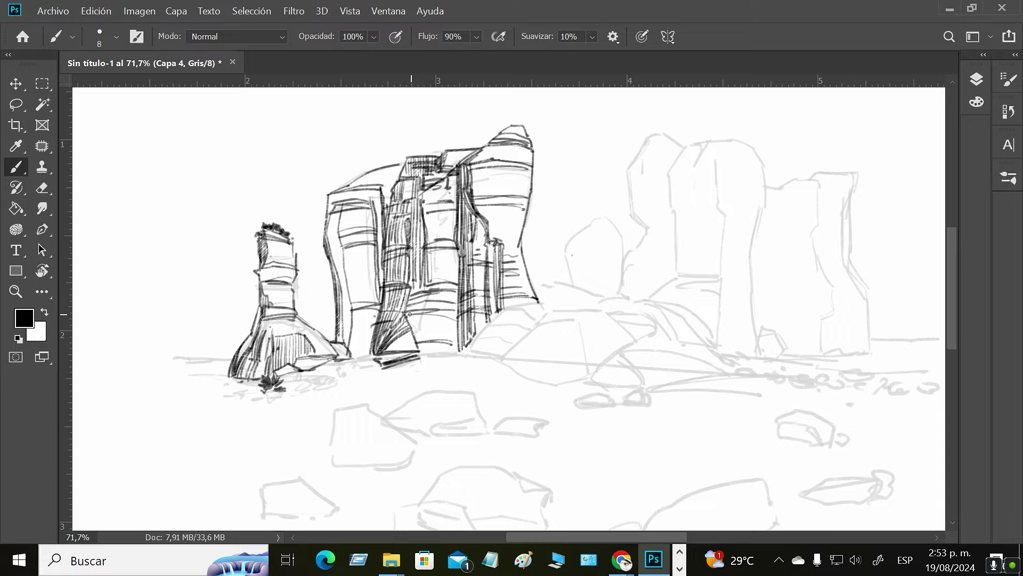
# Cover the middle column's front face with vertical hatching and add dark ground marks and pebbles below its base
pyautogui.moveTo(416, 271)
pyautogui.mouseDown()
pyautogui.moveTo(411, 322)
pyautogui.moveTo(421, 277)
pyautogui.moveTo(413, 318)
pyautogui.moveTo(421, 291)
pyautogui.moveTo(419, 343)
pyautogui.mouseUp()
pyautogui.moveTo(456, 176); pyautogui.dragTo(453, 338)
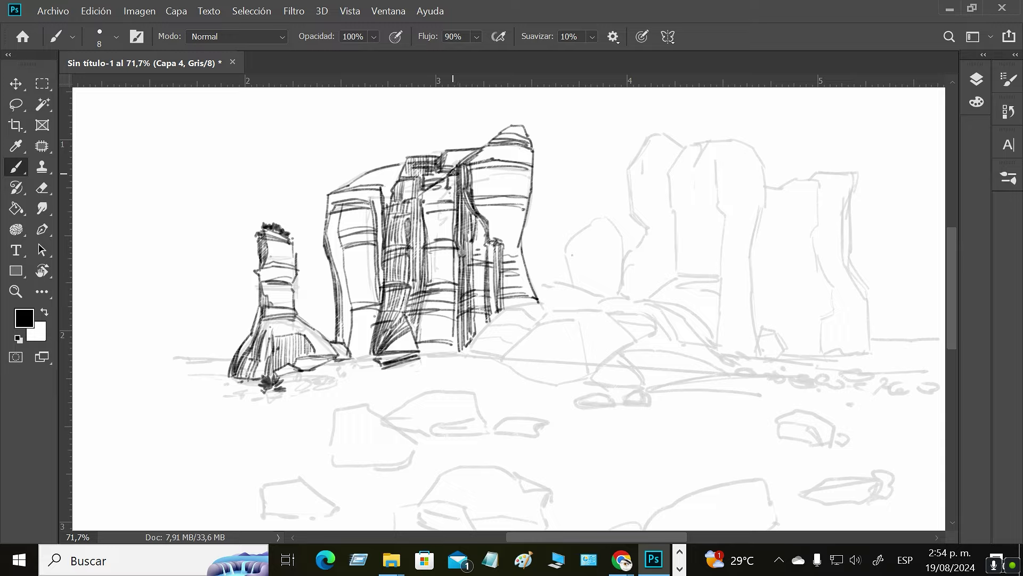
pyautogui.moveTo(454, 175)
pyautogui.mouseDown()
pyautogui.moveTo(451, 220)
pyautogui.moveTo(452, 187)
pyautogui.moveTo(437, 240)
pyautogui.mouseUp()
pyautogui.moveTo(439, 185)
pyautogui.mouseDown()
pyautogui.moveTo(423, 239)
pyautogui.moveTo(454, 278)
pyautogui.mouseUp()
pyautogui.moveTo(452, 240); pyautogui.dragTo(445, 284)
pyautogui.moveTo(449, 238); pyautogui.dragTo(430, 285)
pyautogui.moveTo(453, 279)
pyautogui.mouseDown()
pyautogui.moveTo(448, 307)
pyautogui.moveTo(436, 302)
pyautogui.mouseUp()
pyautogui.moveTo(441, 281)
pyautogui.mouseDown()
pyautogui.moveTo(429, 301)
pyautogui.moveTo(446, 350)
pyautogui.mouseUp()
pyautogui.moveTo(450, 297)
pyautogui.mouseDown()
pyautogui.moveTo(437, 345)
pyautogui.moveTo(428, 339)
pyautogui.mouseUp()
pyautogui.moveTo(430, 300)
pyautogui.mouseDown()
pyautogui.moveTo(421, 339)
pyautogui.moveTo(458, 347)
pyautogui.moveTo(436, 356)
pyautogui.moveTo(442, 370)
pyautogui.moveTo(465, 353)
pyautogui.moveTo(489, 368)
pyautogui.mouseUp()
pyautogui.moveTo(445, 369)
pyautogui.mouseDown()
pyautogui.moveTo(489, 376)
pyautogui.moveTo(448, 383)
pyautogui.mouseUp()
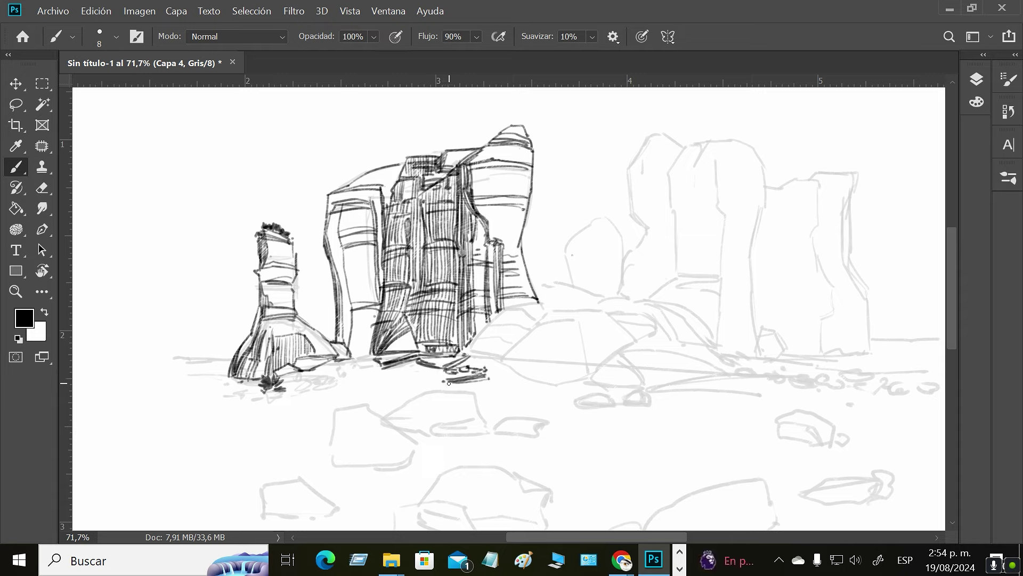
# Hatch the leftmost column of the large formation with vertical strokes over its front face, top and both edges
pyautogui.moveTo(399, 183)
pyautogui.mouseDown()
pyautogui.moveTo(382, 189)
pyautogui.moveTo(373, 282)
pyautogui.moveTo(366, 250)
pyautogui.moveTo(356, 300)
pyautogui.moveTo(368, 349)
pyautogui.mouseUp()
pyautogui.moveTo(369, 301); pyautogui.dragTo(357, 354)
pyautogui.moveTo(356, 299); pyautogui.dragTo(359, 356)
pyautogui.moveTo(375, 214)
pyautogui.mouseDown()
pyautogui.moveTo(380, 283)
pyautogui.moveTo(380, 209)
pyautogui.moveTo(367, 197)
pyautogui.moveTo(331, 215)
pyautogui.moveTo(341, 330)
pyautogui.mouseUp()
pyautogui.moveTo(329, 241); pyautogui.dragTo(345, 339)
pyautogui.moveTo(339, 282); pyautogui.dragTo(336, 341)
pyautogui.moveTo(331, 197); pyautogui.dragTo(325, 241)
pyautogui.moveTo(381, 209)
pyautogui.mouseDown()
pyautogui.moveTo(371, 187)
pyautogui.moveTo(386, 217)
pyautogui.moveTo(382, 299)
pyautogui.mouseUp()
# Darken the crevices on both sides of the middle column with additional vertical hatching
pyautogui.moveTo(421, 196); pyautogui.dragTo(419, 235)
pyautogui.moveTo(424, 234)
pyautogui.mouseDown()
pyautogui.moveTo(412, 322)
pyautogui.moveTo(380, 353)
pyautogui.mouseUp()
pyautogui.moveTo(411, 277); pyautogui.dragTo(404, 314)
pyautogui.moveTo(412, 213); pyautogui.dragTo(406, 277)
pyautogui.moveTo(458, 168); pyautogui.dragTo(486, 240)
pyautogui.moveTo(460, 191); pyautogui.dragTo(461, 353)
# Ink the banded rock slope at the left formation's right foot and the large faceted boulder in front of it
pyautogui.moveTo(492, 244)
pyautogui.mouseDown()
pyautogui.moveTo(485, 330)
pyautogui.moveTo(525, 332)
pyautogui.moveTo(539, 308)
pyautogui.moveTo(545, 316)
pyautogui.moveTo(521, 346)
pyautogui.mouseUp()
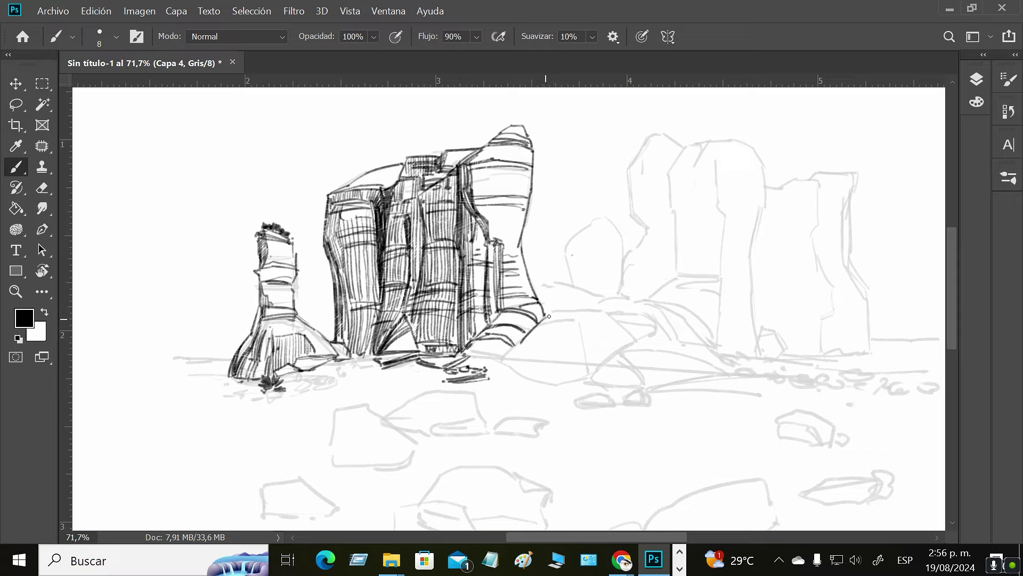
pyautogui.moveTo(549, 314)
pyautogui.mouseDown()
pyautogui.moveTo(500, 360)
pyautogui.moveTo(561, 340)
pyautogui.mouseUp()
pyautogui.moveTo(512, 350); pyautogui.dragTo(568, 352)
pyautogui.moveTo(547, 316)
pyautogui.mouseDown()
pyautogui.moveTo(567, 317)
pyautogui.moveTo(594, 366)
pyautogui.mouseUp()
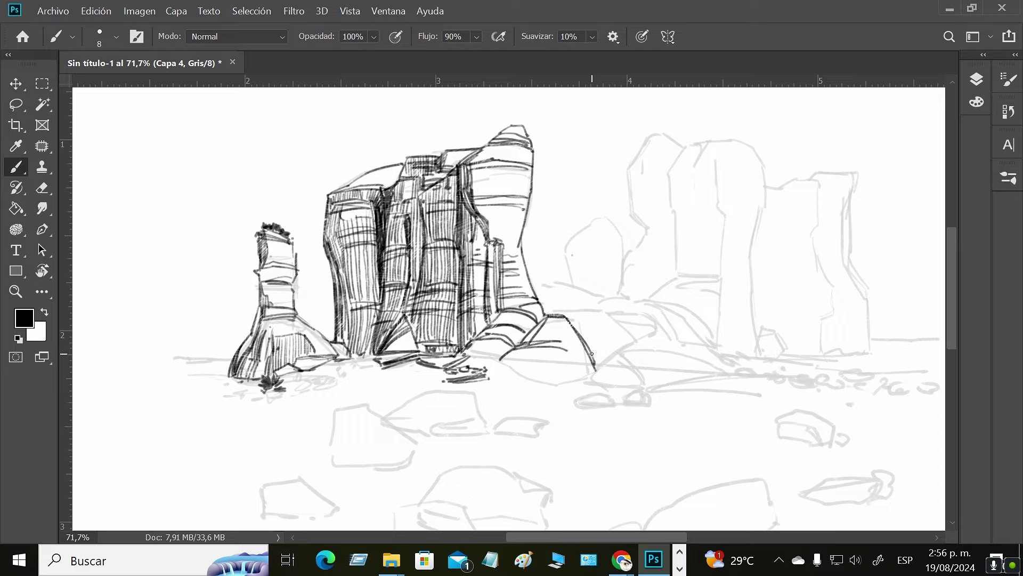
pyautogui.moveTo(566, 317)
pyautogui.mouseDown()
pyautogui.moveTo(595, 373)
pyautogui.moveTo(559, 381)
pyautogui.mouseUp()
pyautogui.moveTo(502, 358)
pyautogui.mouseDown()
pyautogui.moveTo(560, 384)
pyautogui.moveTo(508, 359)
pyautogui.moveTo(519, 374)
pyautogui.mouseUp()
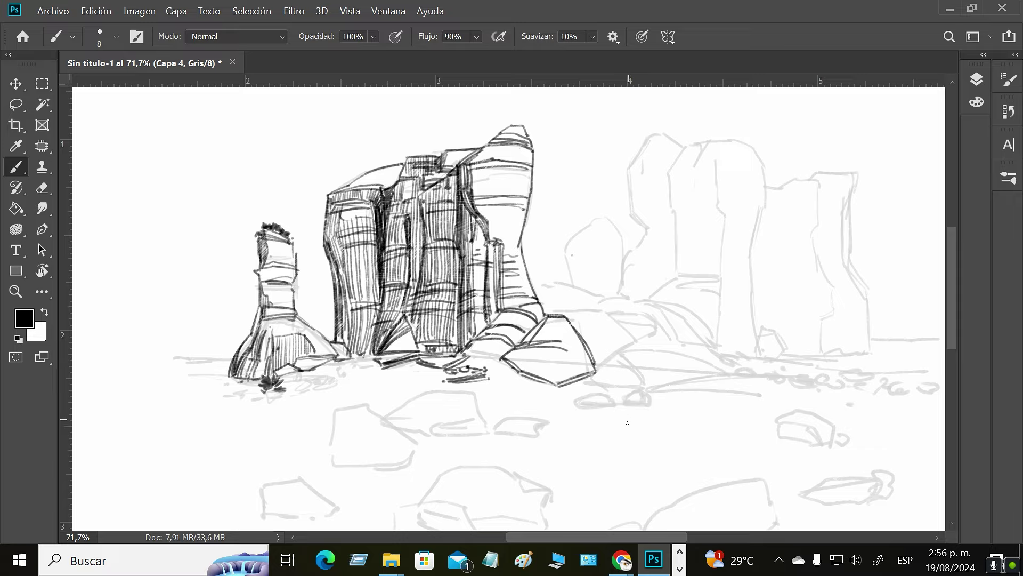
# Hatch the boulder's left facet and the shaded bands of the rock slope beside it
pyautogui.moveTo(536, 340)
pyautogui.mouseDown()
pyautogui.moveTo(552, 320)
pyautogui.moveTo(562, 342)
pyautogui.moveTo(522, 373)
pyautogui.moveTo(469, 349)
pyautogui.moveTo(506, 358)
pyautogui.moveTo(514, 336)
pyautogui.moveTo(485, 313)
pyautogui.moveTo(488, 329)
pyautogui.moveTo(501, 326)
pyautogui.mouseUp()
pyautogui.moveTo(491, 335); pyautogui.dragTo(511, 310)
pyautogui.moveTo(473, 349); pyautogui.dragTo(496, 337)
pyautogui.moveTo(488, 357); pyautogui.dragTo(499, 340)
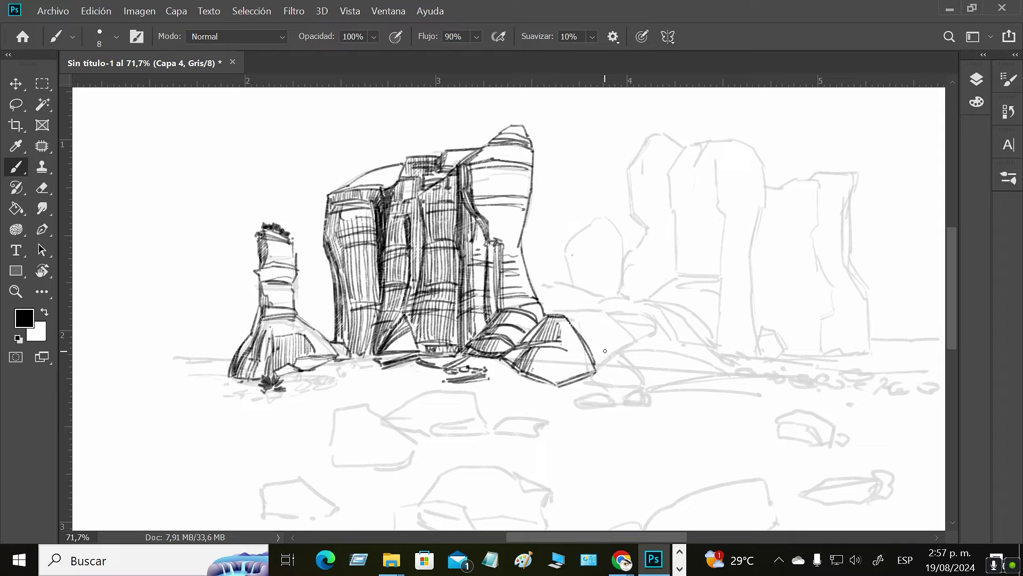
# Ink the low boulders beside the large faceted boulder, with a shrub between them and dark hatching in their shadows
pyautogui.moveTo(554, 311)
pyautogui.mouseDown()
pyautogui.moveTo(596, 305)
pyautogui.moveTo(641, 326)
pyautogui.moveTo(596, 354)
pyautogui.moveTo(642, 344)
pyautogui.mouseUp()
pyautogui.moveTo(602, 370); pyautogui.dragTo(647, 349)
pyautogui.moveTo(566, 387); pyautogui.dragTo(612, 373)
pyautogui.moveTo(608, 374)
pyautogui.mouseDown()
pyautogui.moveTo(627, 393)
pyautogui.moveTo(652, 376)
pyautogui.mouseUp()
pyautogui.moveTo(625, 388)
pyautogui.mouseDown()
pyautogui.moveTo(722, 369)
pyautogui.moveTo(661, 381)
pyautogui.moveTo(684, 385)
pyautogui.moveTo(710, 352)
pyautogui.moveTo(718, 372)
pyautogui.moveTo(663, 381)
pyautogui.mouseUp()
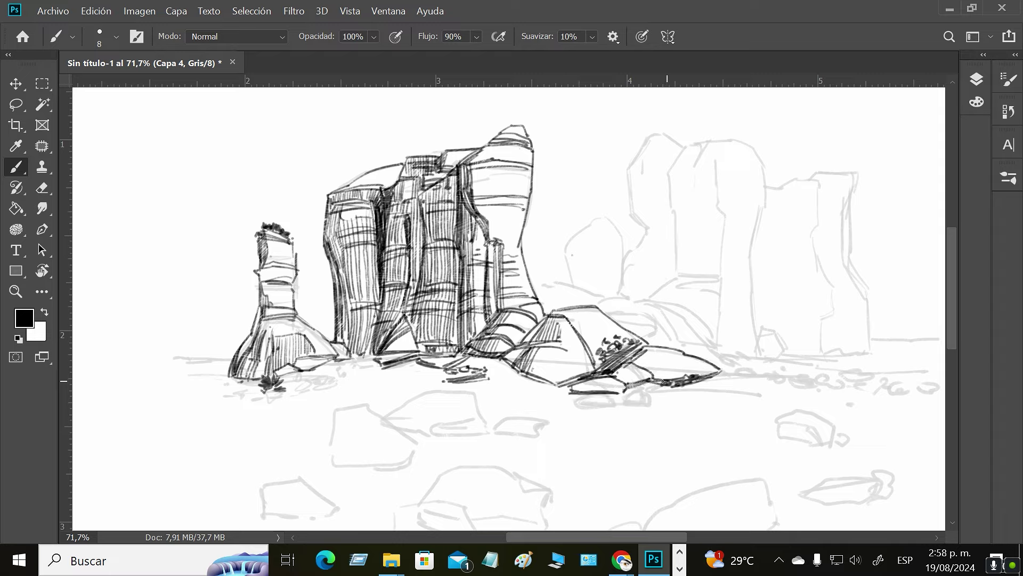
pyautogui.moveTo(648, 348)
pyautogui.mouseDown()
pyautogui.moveTo(662, 380)
pyautogui.moveTo(626, 359)
pyautogui.moveTo(623, 384)
pyautogui.moveTo(578, 388)
pyautogui.mouseUp()
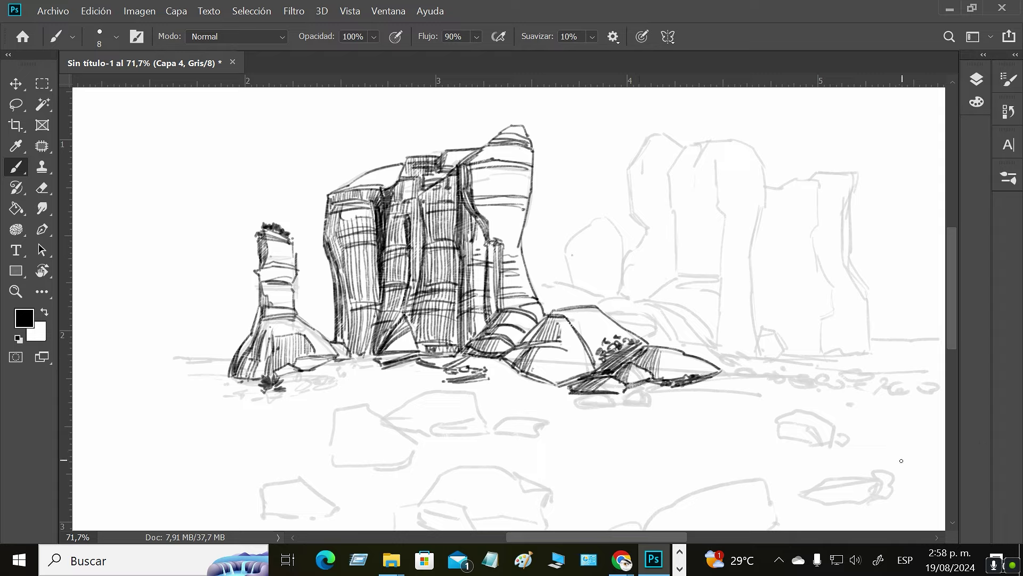
# Ink the rocks behind the low boulders and hatch the shaded side of the sloping one
pyautogui.moveTo(602, 310)
pyautogui.mouseDown()
pyautogui.moveTo(645, 324)
pyautogui.moveTo(649, 339)
pyautogui.mouseUp()
pyautogui.moveTo(598, 309)
pyautogui.mouseDown()
pyautogui.moveTo(637, 298)
pyautogui.moveTo(636, 307)
pyautogui.moveTo(695, 350)
pyautogui.mouseUp()
pyautogui.moveTo(637, 296)
pyautogui.mouseDown()
pyautogui.moveTo(648, 336)
pyautogui.moveTo(722, 366)
pyautogui.moveTo(675, 312)
pyautogui.moveTo(711, 342)
pyautogui.mouseUp()
pyautogui.moveTo(650, 298)
pyautogui.mouseDown()
pyautogui.moveTo(684, 307)
pyautogui.moveTo(674, 305)
pyautogui.mouseUp()
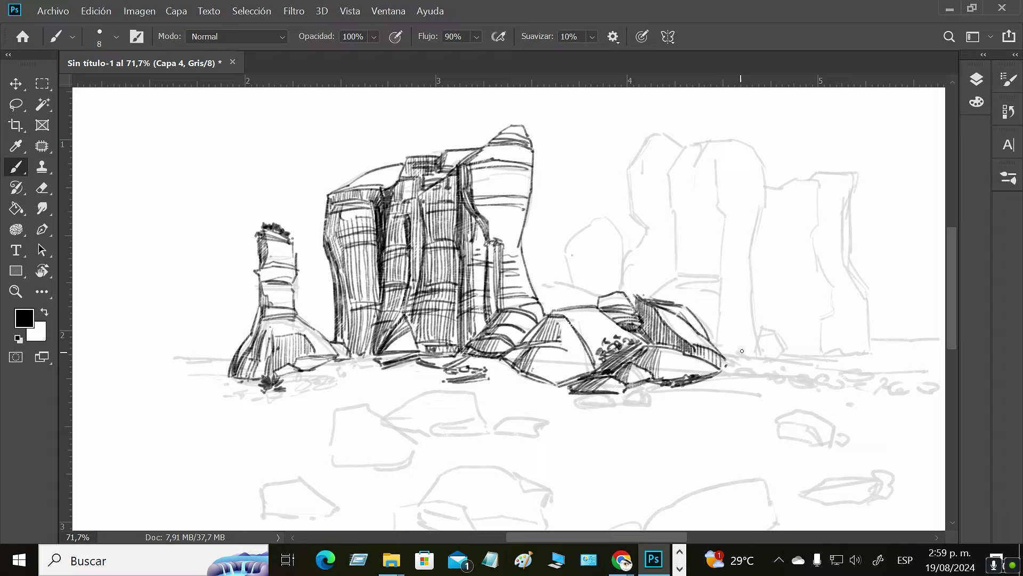
# Outline the egg-shaped rock and the mound beneath it, and hatch the rock with vertical strokes
pyautogui.moveTo(570, 274)
pyautogui.mouseDown()
pyautogui.moveTo(552, 285)
pyautogui.moveTo(577, 258)
pyautogui.moveTo(582, 279)
pyautogui.moveTo(568, 244)
pyautogui.moveTo(586, 250)
pyautogui.moveTo(571, 251)
pyautogui.moveTo(602, 205)
pyautogui.moveTo(623, 239)
pyautogui.moveTo(619, 285)
pyautogui.moveTo(584, 286)
pyautogui.moveTo(582, 305)
pyautogui.moveTo(554, 279)
pyautogui.mouseUp()
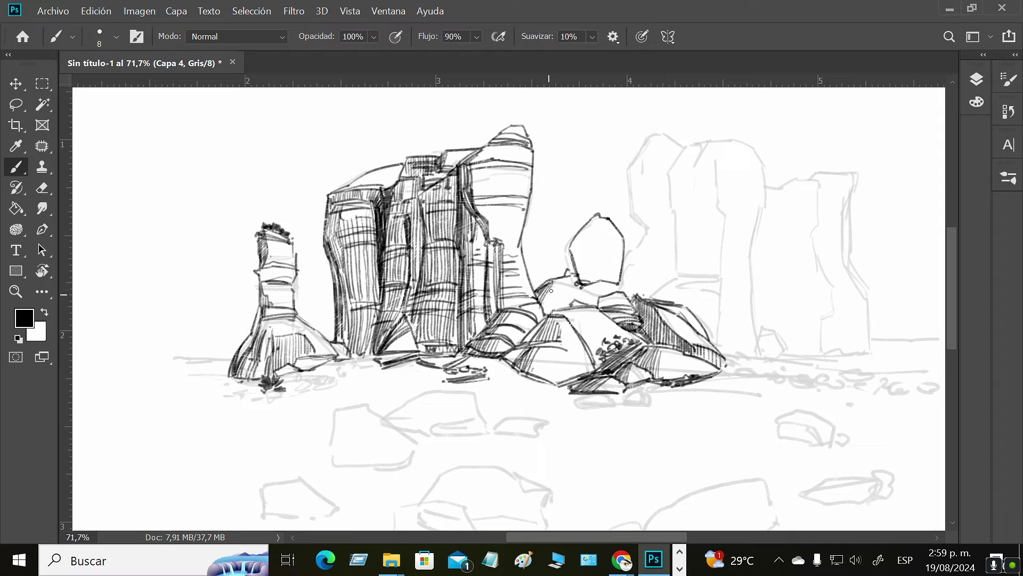
pyautogui.moveTo(543, 314)
pyautogui.mouseDown()
pyautogui.moveTo(575, 278)
pyautogui.moveTo(569, 298)
pyautogui.moveTo(578, 290)
pyautogui.moveTo(588, 305)
pyautogui.moveTo(598, 297)
pyautogui.moveTo(588, 295)
pyautogui.moveTo(621, 282)
pyautogui.mouseUp()
pyautogui.moveTo(576, 231); pyautogui.dragTo(578, 273)
pyautogui.moveTo(583, 225)
pyautogui.mouseDown()
pyautogui.moveTo(585, 282)
pyautogui.moveTo(592, 260)
pyautogui.mouseUp()
pyautogui.moveTo(597, 215)
pyautogui.mouseDown()
pyautogui.moveTo(601, 243)
pyautogui.moveTo(609, 237)
pyautogui.mouseUp()
pyautogui.moveTo(589, 240); pyautogui.dragTo(596, 281)
pyautogui.moveTo(602, 233); pyautogui.dragTo(608, 279)
pyautogui.moveTo(613, 231); pyautogui.dragTo(620, 282)
pyautogui.moveTo(591, 217); pyautogui.dragTo(593, 280)
pyautogui.moveTo(581, 215); pyautogui.dragTo(588, 266)
pyautogui.moveTo(571, 228); pyautogui.dragTo(575, 261)
# Ink the tall leaning column to the right of the egg-shaped rock and hatch it vertically down to its base
pyautogui.press('space')
pyautogui.moveTo(719, 417); pyautogui.dragTo(662, 423)
pyautogui.moveTo(567, 266)
pyautogui.mouseDown()
pyautogui.moveTo(569, 167)
pyautogui.moveTo(592, 137)
pyautogui.moveTo(612, 140)
pyautogui.moveTo(617, 248)
pyautogui.moveTo(609, 291)
pyautogui.moveTo(591, 300)
pyautogui.moveTo(612, 285)
pyautogui.moveTo(564, 282)
pyautogui.moveTo(607, 285)
pyautogui.mouseUp()
pyautogui.moveTo(617, 243)
pyautogui.mouseDown()
pyautogui.moveTo(614, 154)
pyautogui.moveTo(595, 174)
pyautogui.moveTo(601, 141)
pyautogui.moveTo(617, 158)
pyautogui.moveTo(616, 134)
pyautogui.moveTo(600, 129)
pyautogui.moveTo(602, 183)
pyautogui.mouseUp()
pyautogui.moveTo(591, 144)
pyautogui.mouseDown()
pyautogui.moveTo(571, 170)
pyautogui.moveTo(580, 223)
pyautogui.mouseUp()
pyautogui.moveTo(585, 164)
pyautogui.mouseDown()
pyautogui.moveTo(590, 229)
pyautogui.moveTo(598, 222)
pyautogui.mouseUp()
pyautogui.moveTo(599, 181); pyautogui.dragTo(607, 245)
pyautogui.moveTo(605, 242)
pyautogui.mouseDown()
pyautogui.moveTo(589, 223)
pyautogui.moveTo(607, 237)
pyautogui.moveTo(595, 272)
pyautogui.moveTo(585, 280)
pyautogui.moveTo(586, 254)
pyautogui.moveTo(569, 272)
pyautogui.moveTo(587, 282)
pyautogui.moveTo(566, 287)
pyautogui.mouseUp()
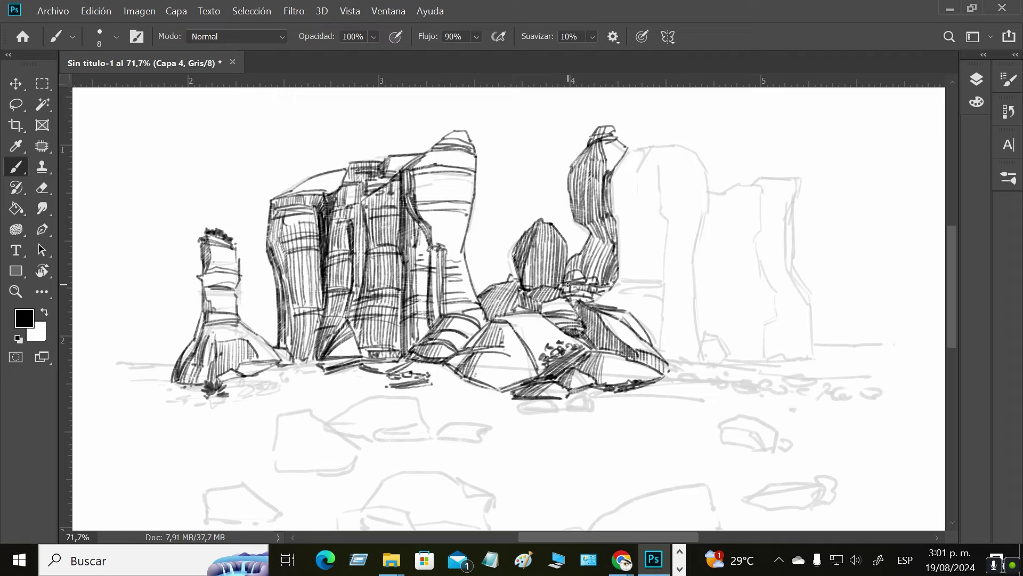
# Add shrubs on top of the leaning column and domed tower, and ink the tower's dome and right column
pyautogui.moveTo(624, 156)
pyautogui.mouseDown()
pyautogui.moveTo(682, 146)
pyautogui.moveTo(669, 133)
pyautogui.moveTo(682, 133)
pyautogui.moveTo(642, 136)
pyautogui.moveTo(607, 116)
pyautogui.mouseUp()
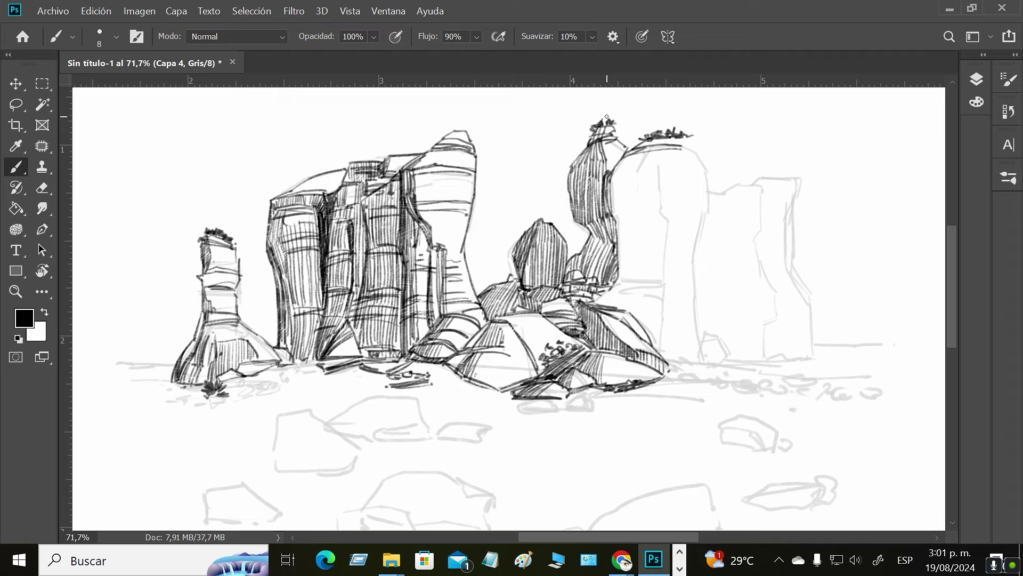
pyautogui.moveTo(687, 152); pyautogui.dragTo(616, 170)
pyautogui.moveTo(666, 158)
pyautogui.mouseDown()
pyautogui.moveTo(695, 155)
pyautogui.moveTo(644, 171)
pyautogui.moveTo(706, 179)
pyautogui.mouseUp()
pyautogui.moveTo(704, 199)
pyautogui.mouseDown()
pyautogui.moveTo(668, 198)
pyautogui.moveTo(661, 350)
pyautogui.moveTo(674, 301)
pyautogui.moveTo(676, 352)
pyautogui.mouseUp()
pyautogui.moveTo(687, 199); pyautogui.dragTo(677, 337)
# Hatch the lower part of the domed tower's right column and add curved horizontal strata across it
pyautogui.moveTo(676, 267); pyautogui.dragTo(688, 357)
pyautogui.moveTo(682, 296); pyautogui.dragTo(692, 357)
pyautogui.moveTo(662, 341); pyautogui.dragTo(683, 326)
pyautogui.moveTo(671, 329)
pyautogui.mouseDown()
pyautogui.moveTo(694, 310)
pyautogui.moveTo(686, 319)
pyautogui.moveTo(690, 295)
pyautogui.moveTo(667, 288)
pyautogui.moveTo(692, 307)
pyautogui.mouseUp()
pyautogui.moveTo(682, 328); pyautogui.dragTo(699, 320)
pyautogui.moveTo(663, 265); pyautogui.dragTo(699, 247)
pyautogui.moveTo(666, 244); pyautogui.dragTo(697, 232)
pyautogui.moveTo(696, 221)
pyautogui.mouseDown()
pyautogui.moveTo(671, 224)
pyautogui.moveTo(702, 218)
pyautogui.moveTo(699, 358)
pyautogui.moveTo(689, 154)
pyautogui.moveTo(661, 254)
pyautogui.mouseUp()
# Ink the domed tower's central crevice and hatch the upper left side with vertical strokes
pyautogui.moveTo(655, 198); pyautogui.dragTo(657, 268)
pyautogui.moveTo(644, 323); pyautogui.dragTo(651, 240)
pyautogui.moveTo(626, 170); pyautogui.dragTo(622, 205)
pyautogui.moveTo(620, 165)
pyautogui.mouseDown()
pyautogui.moveTo(612, 292)
pyautogui.moveTo(618, 225)
pyautogui.mouseUp()
pyautogui.moveTo(626, 161); pyautogui.dragTo(625, 224)
pyautogui.moveTo(633, 164); pyautogui.dragTo(636, 218)
pyautogui.moveTo(646, 176); pyautogui.dragTo(652, 243)
# Hatch the domed tower's lower left face down to its base and add strata lines
pyautogui.moveTo(652, 210); pyautogui.dragTo(638, 268)
pyautogui.moveTo(641, 222); pyautogui.dragTo(629, 309)
pyautogui.moveTo(632, 225); pyautogui.dragTo(619, 313)
pyautogui.moveTo(619, 278); pyautogui.dragTo(609, 299)
pyautogui.moveTo(660, 237); pyautogui.dragTo(655, 348)
pyautogui.moveTo(658, 259)
pyautogui.mouseDown()
pyautogui.moveTo(650, 349)
pyautogui.moveTo(629, 309)
pyautogui.mouseUp()
pyautogui.moveTo(633, 313); pyautogui.dragTo(622, 310)
pyautogui.moveTo(651, 237)
pyautogui.mouseDown()
pyautogui.moveTo(633, 296)
pyautogui.moveTo(651, 229)
pyautogui.mouseUp()
# Ink the jagged contour and cracks of the cliff right of the domed tower, including its base line
pyautogui.moveTo(706, 193); pyautogui.dragTo(723, 222)
pyautogui.moveTo(740, 185)
pyautogui.mouseDown()
pyautogui.moveTo(722, 239)
pyautogui.moveTo(764, 183)
pyautogui.mouseUp()
pyautogui.moveTo(763, 185); pyautogui.dragTo(749, 256)
pyautogui.moveTo(764, 217); pyautogui.dragTo(748, 277)
pyautogui.moveTo(756, 259); pyautogui.dragTo(771, 319)
pyautogui.moveTo(768, 281)
pyautogui.mouseDown()
pyautogui.moveTo(773, 350)
pyautogui.moveTo(773, 333)
pyautogui.moveTo(768, 340)
pyautogui.moveTo(823, 362)
pyautogui.mouseUp()
pyautogui.moveTo(728, 358)
pyautogui.mouseDown()
pyautogui.moveTo(700, 344)
pyautogui.moveTo(722, 357)
pyautogui.moveTo(709, 355)
pyautogui.moveTo(725, 347)
pyautogui.moveTo(770, 359)
pyautogui.moveTo(743, 317)
pyautogui.mouseUp()
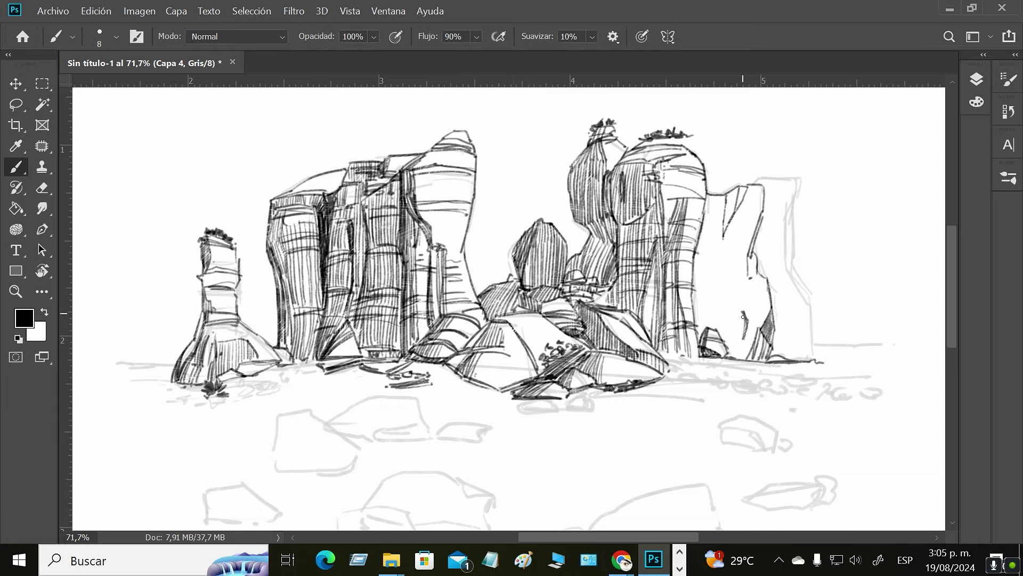
# Hatch the cliff's left face with vertical strokes from its top to the ground
pyautogui.moveTo(751, 357)
pyautogui.mouseDown()
pyautogui.moveTo(731, 301)
pyautogui.moveTo(739, 211)
pyautogui.moveTo(722, 336)
pyautogui.mouseUp()
pyautogui.moveTo(739, 296); pyautogui.dragTo(728, 349)
pyautogui.moveTo(721, 256); pyautogui.dragTo(713, 309)
pyautogui.moveTo(709, 264); pyautogui.dragTo(707, 298)
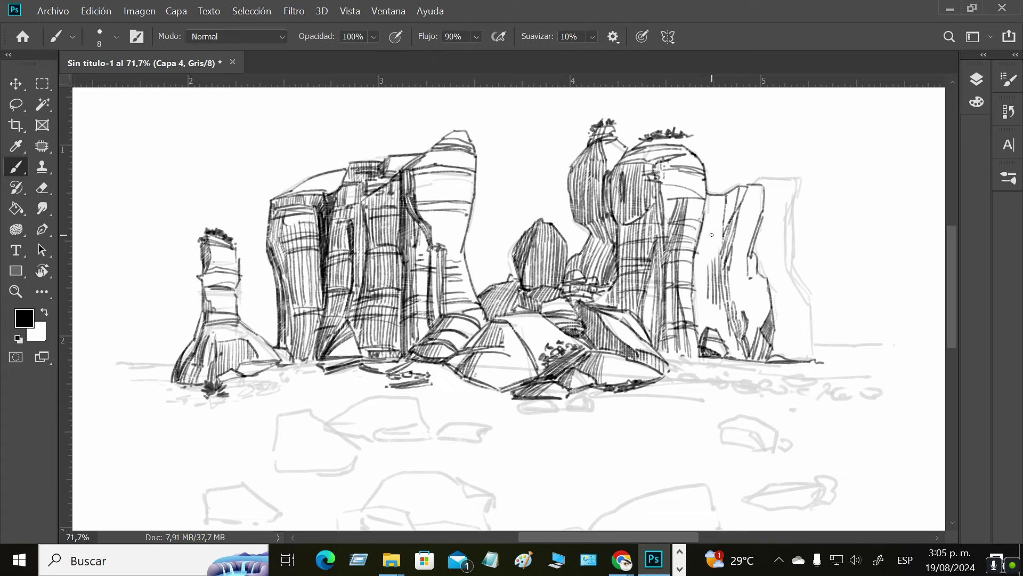
pyautogui.moveTo(723, 196)
pyautogui.mouseDown()
pyautogui.moveTo(717, 254)
pyautogui.moveTo(698, 258)
pyautogui.moveTo(696, 306)
pyautogui.moveTo(711, 333)
pyautogui.mouseUp()
pyautogui.moveTo(729, 298); pyautogui.dragTo(726, 357)
# Add shrubs along the cliff's top and finish its right ridge with hatching and horizontal strata
pyautogui.moveTo(737, 206); pyautogui.dragTo(737, 186)
pyautogui.moveTo(748, 186)
pyautogui.mouseDown()
pyautogui.moveTo(765, 195)
pyautogui.moveTo(756, 179)
pyautogui.mouseUp()
pyautogui.moveTo(724, 194); pyautogui.dragTo(727, 190)
pyautogui.moveTo(717, 193)
pyautogui.mouseDown()
pyautogui.moveTo(727, 185)
pyautogui.moveTo(746, 232)
pyautogui.mouseUp()
pyautogui.moveTo(761, 187); pyautogui.dragTo(745, 270)
pyautogui.moveTo(748, 229)
pyautogui.mouseDown()
pyautogui.moveTo(743, 272)
pyautogui.moveTo(755, 227)
pyautogui.mouseUp()
pyautogui.moveTo(730, 287); pyautogui.dragTo(765, 290)
# Outline the rightmost column and ink strata and vertical hatching on its lower half
pyautogui.moveTo(759, 180)
pyautogui.mouseDown()
pyautogui.moveTo(771, 205)
pyautogui.moveTo(806, 176)
pyautogui.moveTo(797, 257)
pyautogui.moveTo(816, 345)
pyautogui.moveTo(804, 360)
pyautogui.moveTo(797, 309)
pyautogui.mouseUp()
pyautogui.moveTo(799, 354); pyautogui.dragTo(797, 296)
pyautogui.moveTo(792, 362)
pyautogui.mouseDown()
pyautogui.moveTo(790, 295)
pyautogui.moveTo(782, 301)
pyautogui.mouseUp()
pyautogui.moveTo(773, 359); pyautogui.dragTo(770, 298)
pyautogui.moveTo(762, 262); pyautogui.dragTo(798, 253)
pyautogui.moveTo(769, 259); pyautogui.dragTo(779, 297)
pyautogui.moveTo(783, 260); pyautogui.dragTo(786, 295)
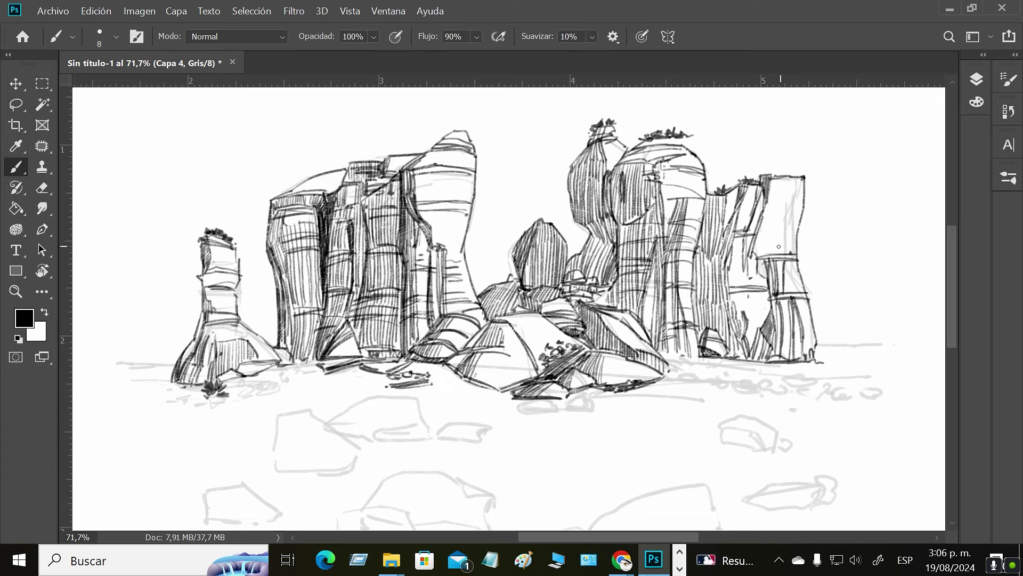
# Hatch the left side of the rightmost column's upper half and add short strata and dark notches
pyautogui.moveTo(770, 177); pyautogui.dragTo(769, 255)
pyautogui.moveTo(773, 195); pyautogui.dragTo(764, 256)
pyautogui.moveTo(765, 212); pyautogui.dragTo(755, 241)
pyautogui.moveTo(784, 208)
pyautogui.mouseDown()
pyautogui.moveTo(774, 217)
pyautogui.moveTo(783, 215)
pyautogui.moveTo(779, 246)
pyautogui.mouseUp()
pyautogui.moveTo(768, 187)
pyautogui.mouseDown()
pyautogui.moveTo(805, 188)
pyautogui.moveTo(802, 209)
pyautogui.mouseUp()
# Ink the horizon line right of the formation and scatter small stones along its base, with the brush size set to 9
pyautogui.moveTo(815, 341); pyautogui.dragTo(897, 345)
pyautogui.moveTo(818, 363)
pyautogui.mouseDown()
pyautogui.moveTo(907, 368)
pyautogui.moveTo(770, 370)
pyautogui.moveTo(831, 375)
pyautogui.mouseUp()
pyautogui.press('[')
pyautogui.moveTo(742, 365); pyautogui.dragTo(732, 370)
pyautogui.moveTo(728, 366); pyautogui.dragTo(706, 368)
pyautogui.moveTo(701, 361); pyautogui.dragTo(662, 360)
pyautogui.moveTo(699, 358)
pyautogui.mouseDown()
pyautogui.moveTo(673, 362)
pyautogui.moveTo(697, 378)
pyautogui.moveTo(816, 390)
pyautogui.mouseUp()
pyautogui.press(']')
pyautogui.press(']')
pyautogui.moveTo(823, 392); pyautogui.dragTo(863, 391)
# Scatter small stones on the ground in front of the central boulders and the large left formation
pyautogui.moveTo(482, 392); pyautogui.dragTo(498, 397)
pyautogui.moveTo(458, 385); pyautogui.dragTo(469, 390)
pyautogui.moveTo(438, 379); pyautogui.dragTo(516, 401)
pyautogui.moveTo(532, 401); pyautogui.dragTo(580, 404)
pyautogui.moveTo(570, 397); pyautogui.dragTo(592, 399)
pyautogui.moveTo(589, 404); pyautogui.dragTo(605, 408)
pyautogui.moveTo(333, 375); pyautogui.dragTo(353, 381)
pyautogui.moveTo(350, 377); pyautogui.dragTo(371, 387)
pyautogui.moveTo(329, 386); pyautogui.dragTo(342, 393)
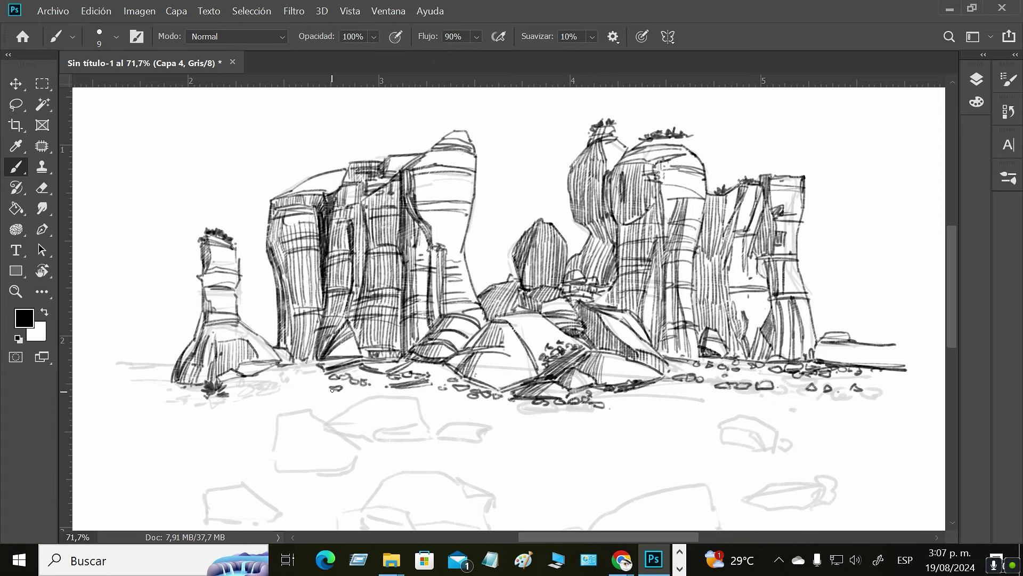
# Ink a hatched stone beside the left pillar, darken stones at the right, and add the far-left ground line with scrub
pyautogui.moveTo(242, 384); pyautogui.dragTo(267, 379)
pyautogui.moveTo(244, 379); pyautogui.dragTo(260, 394)
pyautogui.moveTo(257, 375); pyautogui.dragTo(275, 389)
pyautogui.moveTo(765, 382); pyautogui.dragTo(771, 388)
pyautogui.moveTo(739, 382); pyautogui.dragTo(802, 368)
pyautogui.moveTo(786, 367); pyautogui.dragTo(789, 372)
pyautogui.moveTo(179, 364)
pyautogui.mouseDown()
pyautogui.moveTo(120, 365)
pyautogui.moveTo(149, 358)
pyautogui.mouseUp()
pyautogui.moveTo(133, 365); pyautogui.dragTo(170, 383)
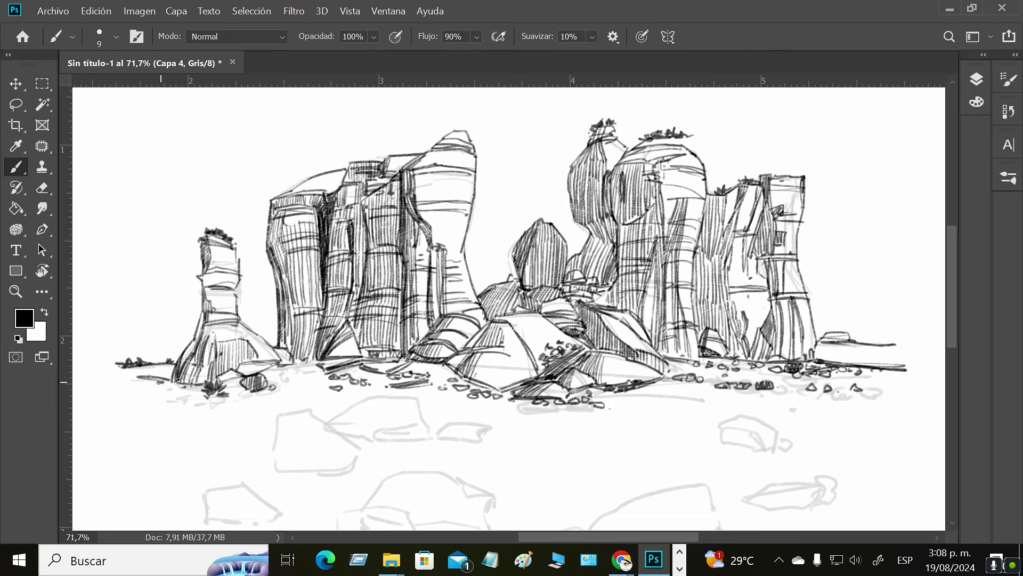
# Outline the large rounded boulder in the right half of the foreground
pyautogui.moveTo(533, 221); pyautogui.dragTo(517, 280)
pyautogui.scroll(-5, 621, 361)
pyautogui.scroll(-2, 599, 400)
pyautogui.scroll(-1, 614, 374)
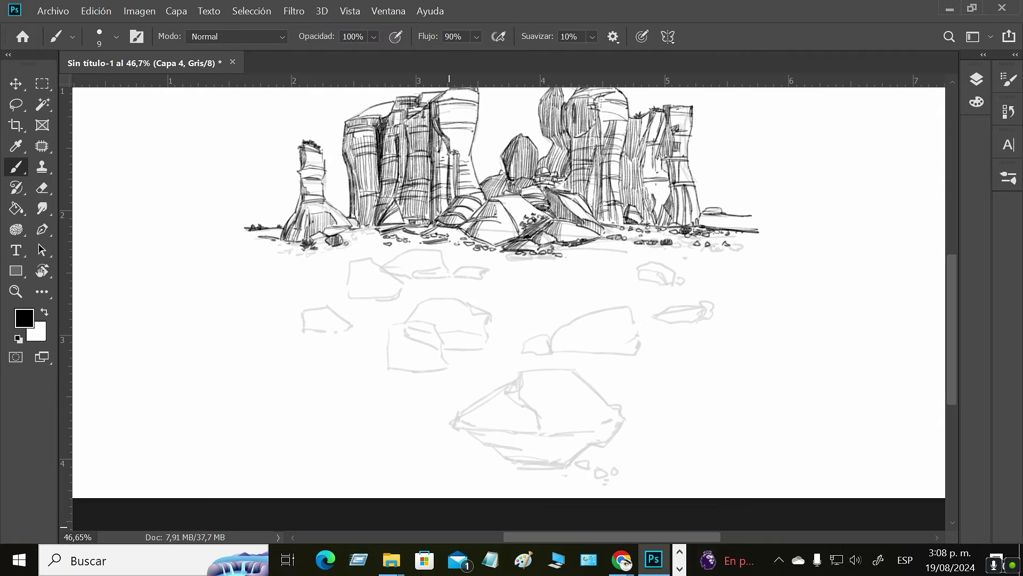
pyautogui.scroll(-1, 424, 559)
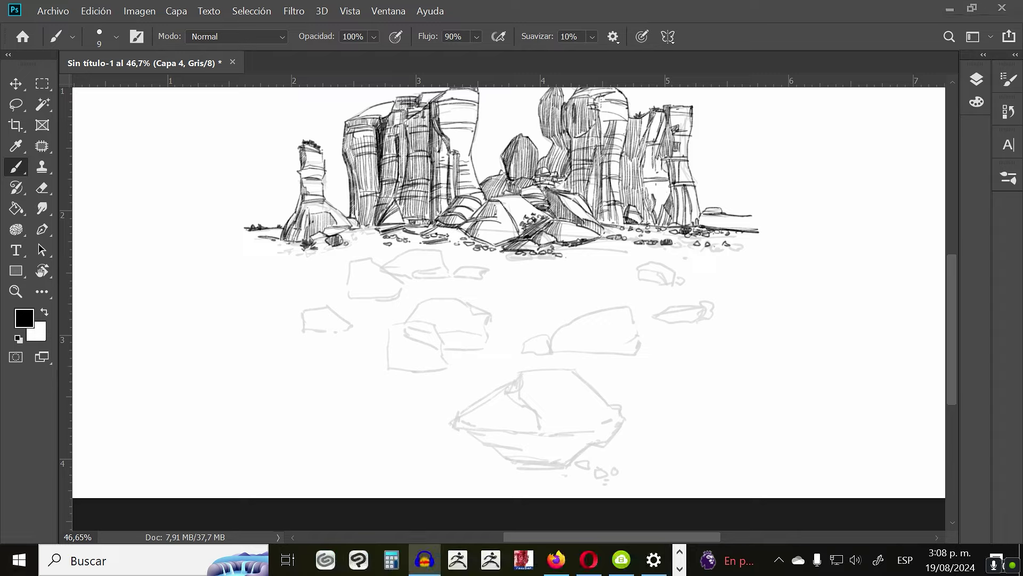
pyautogui.scroll(1, 425, 559)
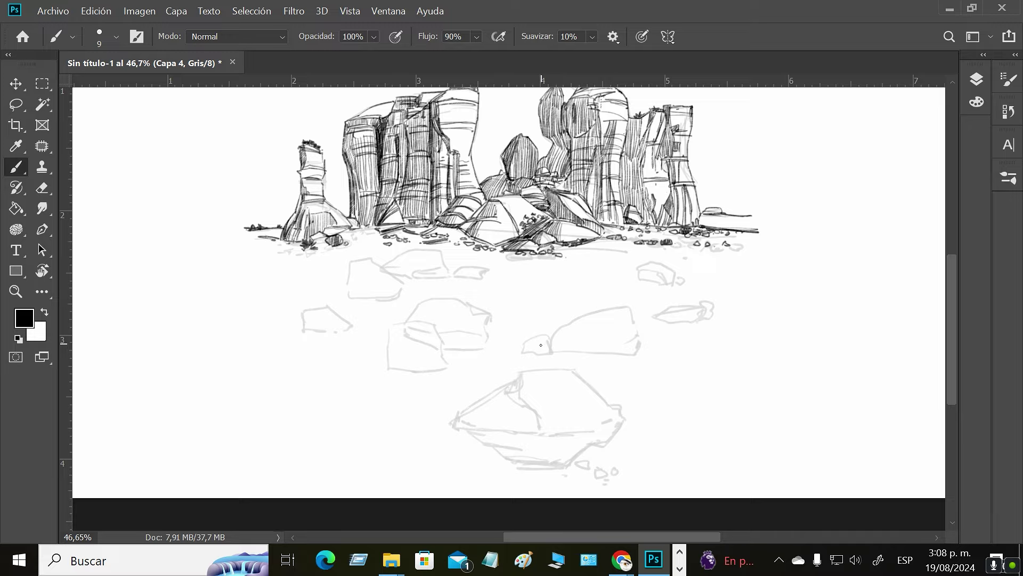
pyautogui.moveTo(553, 350)
pyautogui.mouseDown()
pyautogui.moveTo(573, 320)
pyautogui.moveTo(619, 309)
pyautogui.mouseUp()
pyautogui.moveTo(638, 345)
pyautogui.mouseDown()
pyautogui.moveTo(638, 359)
pyautogui.moveTo(555, 352)
pyautogui.mouseUp()
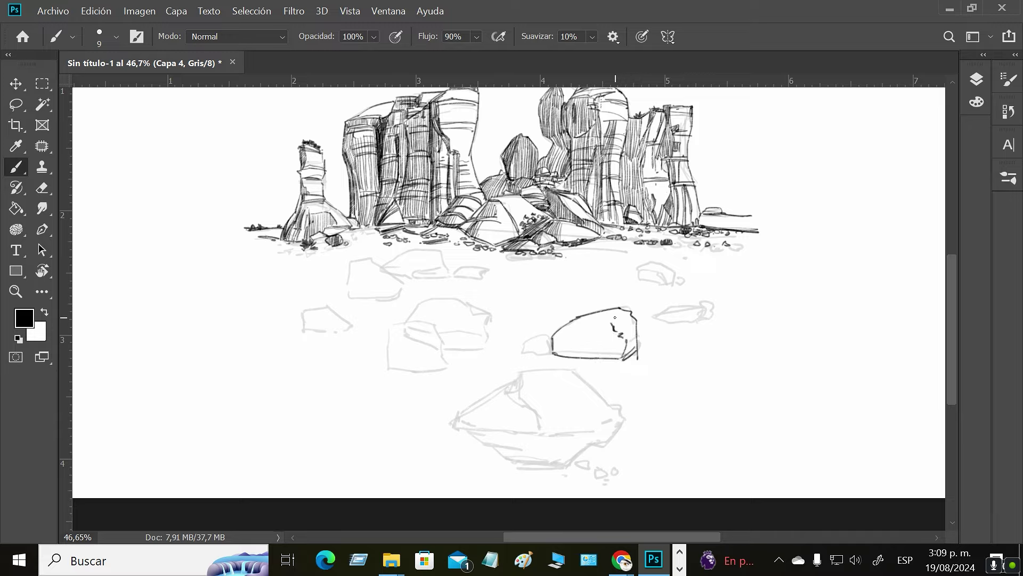
# Ink the rounded boulder's facet edges and hatch bands across its front and right side
pyautogui.moveTo(610, 327); pyautogui.dragTo(560, 339)
pyautogui.moveTo(625, 339); pyautogui.dragTo(613, 353)
pyautogui.moveTo(559, 334)
pyautogui.mouseDown()
pyautogui.moveTo(556, 351)
pyautogui.moveTo(563, 341)
pyautogui.moveTo(566, 352)
pyautogui.mouseUp()
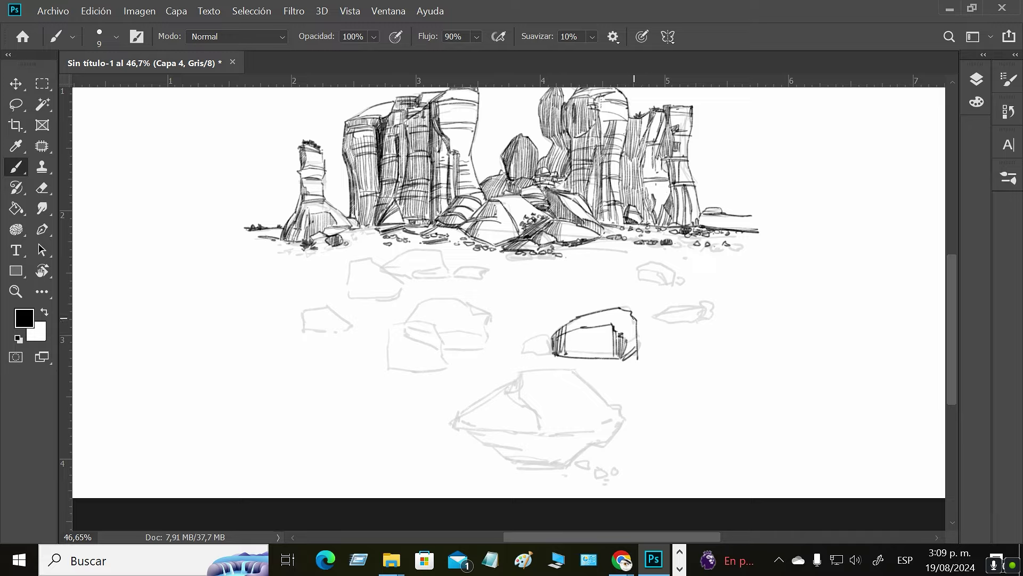
pyautogui.moveTo(583, 330); pyautogui.dragTo(582, 354)
pyautogui.moveTo(611, 324); pyautogui.dragTo(632, 316)
# Ink the boulder's ground shadow, the small stone against its left side, and the two hatched rocks farther right
pyautogui.moveTo(575, 358)
pyautogui.mouseDown()
pyautogui.moveTo(632, 357)
pyautogui.moveTo(564, 361)
pyautogui.moveTo(594, 327)
pyautogui.moveTo(596, 345)
pyautogui.moveTo(602, 326)
pyautogui.moveTo(567, 351)
pyautogui.moveTo(562, 332)
pyautogui.moveTo(524, 343)
pyautogui.moveTo(550, 356)
pyautogui.moveTo(551, 336)
pyautogui.moveTo(526, 353)
pyautogui.mouseUp()
pyautogui.click(549, 360)
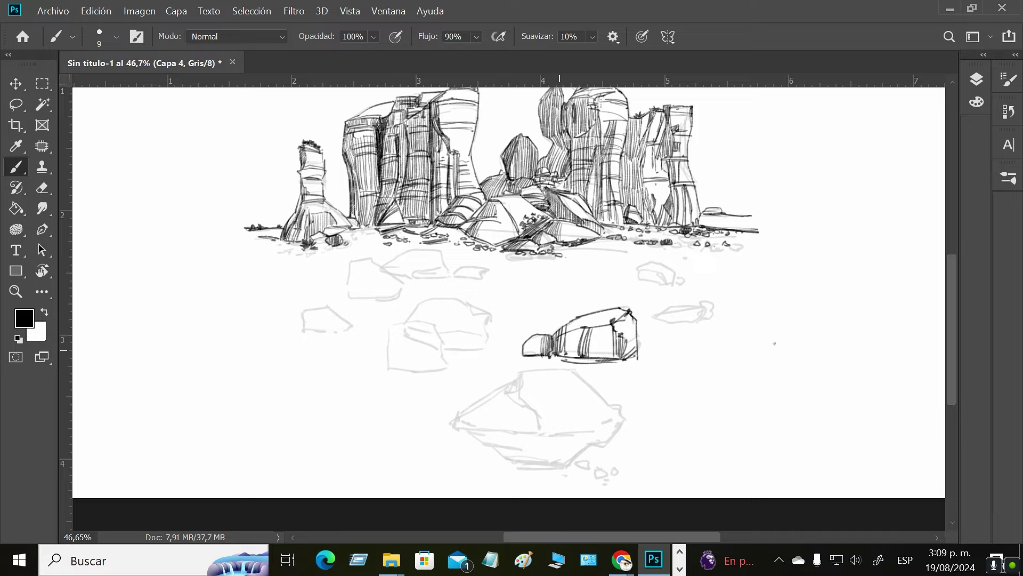
pyautogui.moveTo(652, 319)
pyautogui.mouseDown()
pyautogui.moveTo(710, 306)
pyautogui.moveTo(706, 318)
pyautogui.moveTo(654, 318)
pyautogui.moveTo(701, 320)
pyautogui.moveTo(697, 313)
pyautogui.moveTo(679, 324)
pyautogui.moveTo(681, 301)
pyautogui.moveTo(661, 305)
pyautogui.moveTo(657, 320)
pyautogui.moveTo(699, 315)
pyautogui.moveTo(702, 306)
pyautogui.moveTo(719, 324)
pyautogui.mouseUp()
pyautogui.moveTo(671, 286)
pyautogui.mouseDown()
pyautogui.moveTo(659, 265)
pyautogui.moveTo(636, 279)
pyautogui.moveTo(666, 285)
pyautogui.moveTo(657, 266)
pyautogui.moveTo(640, 272)
pyautogui.moveTo(660, 284)
pyautogui.mouseUp()
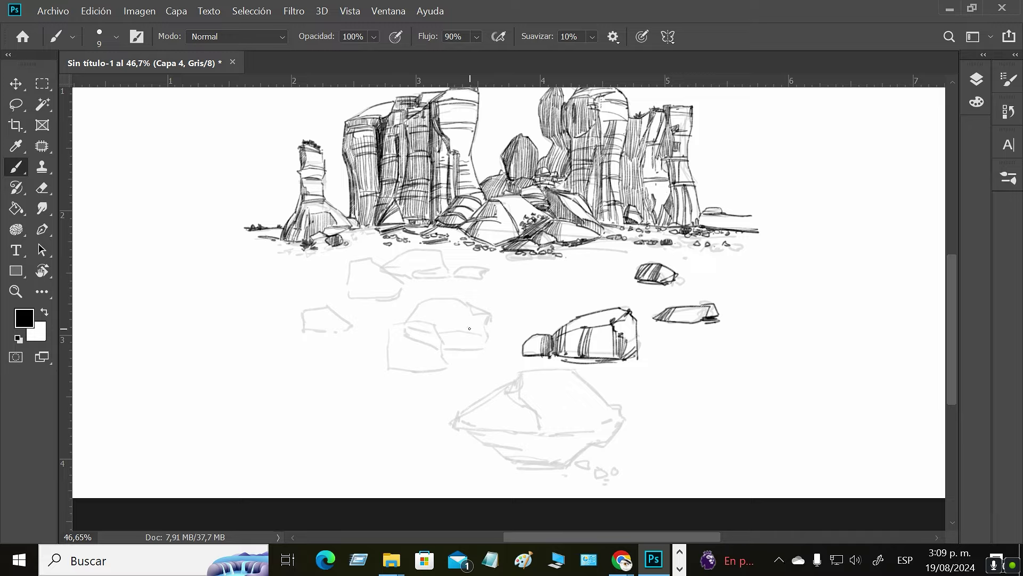
# Ink the foreground boulder left of center, hatching its left facet and its cast shadow
pyautogui.moveTo(446, 365)
pyautogui.mouseDown()
pyautogui.moveTo(435, 322)
pyautogui.moveTo(418, 323)
pyautogui.moveTo(389, 368)
pyautogui.moveTo(438, 371)
pyautogui.moveTo(382, 341)
pyautogui.moveTo(392, 328)
pyautogui.moveTo(422, 323)
pyautogui.moveTo(384, 347)
pyautogui.moveTo(387, 362)
pyautogui.mouseUp()
pyautogui.moveTo(404, 328)
pyautogui.mouseDown()
pyautogui.moveTo(390, 361)
pyautogui.moveTo(401, 345)
pyautogui.mouseUp()
pyautogui.moveTo(415, 328); pyautogui.dragTo(406, 341)
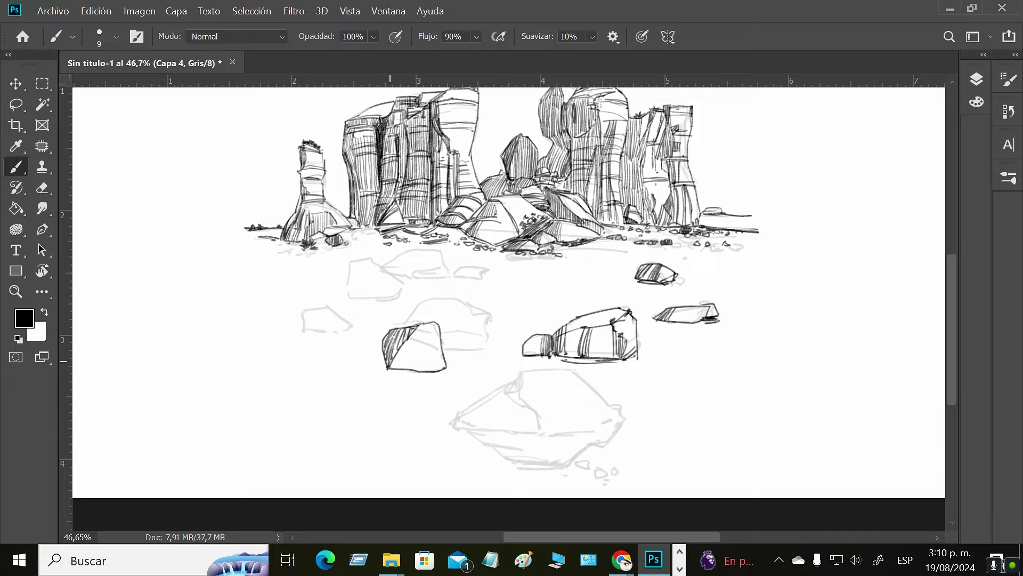
pyautogui.moveTo(402, 363)
pyautogui.mouseDown()
pyautogui.moveTo(423, 370)
pyautogui.moveTo(392, 367)
pyautogui.moveTo(404, 361)
pyautogui.moveTo(426, 373)
pyautogui.moveTo(372, 375)
pyautogui.moveTo(386, 363)
pyautogui.moveTo(375, 371)
pyautogui.moveTo(428, 372)
pyautogui.moveTo(371, 367)
pyautogui.mouseUp()
pyautogui.moveTo(372, 363); pyautogui.dragTo(383, 358)
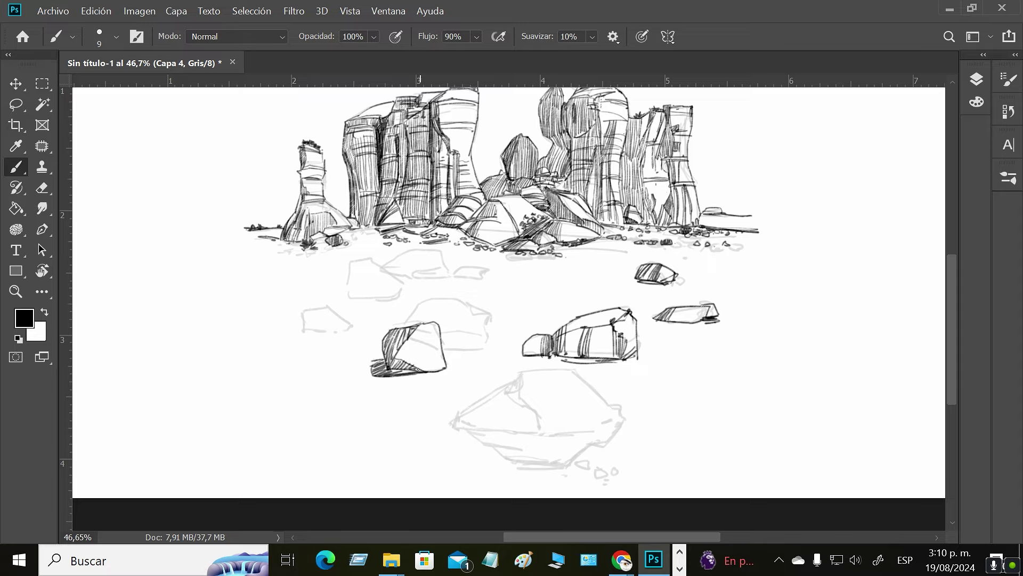
# Ink and hatch the rounded boulder behind it and the small rock at the far left of the foreground
pyautogui.moveTo(439, 332)
pyautogui.mouseDown()
pyautogui.moveTo(490, 332)
pyautogui.moveTo(484, 351)
pyautogui.moveTo(454, 352)
pyautogui.moveTo(464, 352)
pyautogui.moveTo(456, 341)
pyautogui.moveTo(441, 345)
pyautogui.moveTo(451, 321)
pyautogui.moveTo(443, 329)
pyautogui.moveTo(418, 313)
pyautogui.moveTo(429, 303)
pyautogui.moveTo(410, 313)
pyautogui.moveTo(411, 305)
pyautogui.moveTo(415, 319)
pyautogui.moveTo(446, 299)
pyautogui.moveTo(489, 316)
pyautogui.moveTo(489, 334)
pyautogui.moveTo(485, 314)
pyautogui.moveTo(489, 331)
pyautogui.moveTo(456, 327)
pyautogui.mouseUp()
pyautogui.moveTo(455, 350); pyautogui.dragTo(447, 330)
pyautogui.moveTo(445, 349)
pyautogui.mouseDown()
pyautogui.moveTo(436, 316)
pyautogui.moveTo(418, 311)
pyautogui.mouseUp()
pyautogui.moveTo(416, 324); pyautogui.dragTo(411, 312)
pyautogui.moveTo(409, 330); pyautogui.dragTo(408, 324)
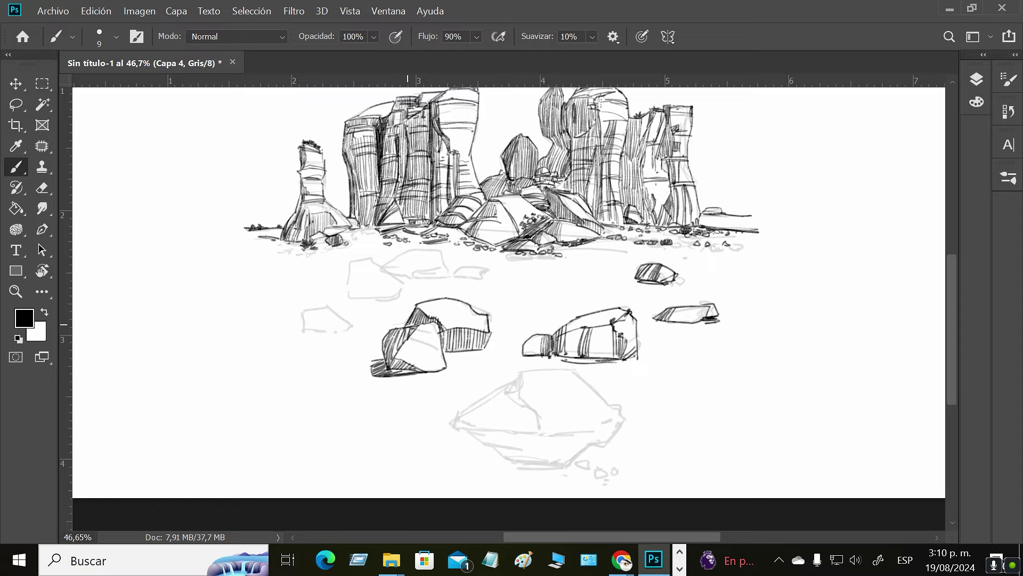
pyautogui.moveTo(488, 317)
pyautogui.mouseDown()
pyautogui.moveTo(489, 336)
pyautogui.moveTo(443, 353)
pyautogui.mouseUp()
pyautogui.moveTo(343, 320)
pyautogui.mouseDown()
pyautogui.moveTo(302, 314)
pyautogui.moveTo(300, 330)
pyautogui.moveTo(346, 325)
pyautogui.mouseUp()
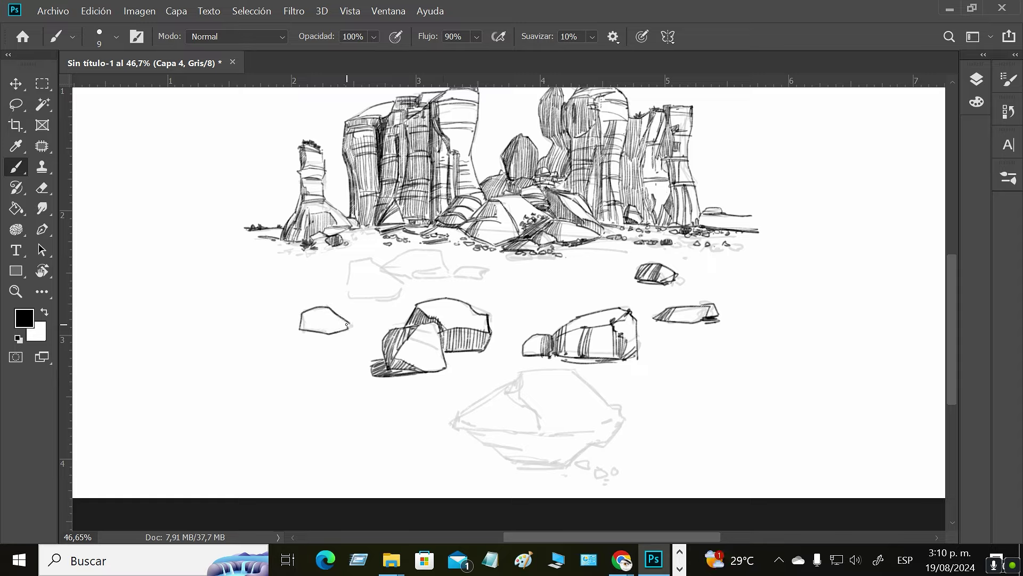
pyautogui.moveTo(301, 329)
pyautogui.mouseDown()
pyautogui.moveTo(307, 312)
pyautogui.moveTo(311, 330)
pyautogui.moveTo(314, 309)
pyautogui.moveTo(331, 336)
pyautogui.mouseUp()
# Ink the pointed rock above the small far-left rock, hatching its left face, lower edge and cast shadow
pyautogui.moveTo(350, 263); pyautogui.dragTo(355, 299)
pyautogui.moveTo(357, 259)
pyautogui.mouseDown()
pyautogui.moveTo(372, 253)
pyautogui.moveTo(400, 291)
pyautogui.mouseUp()
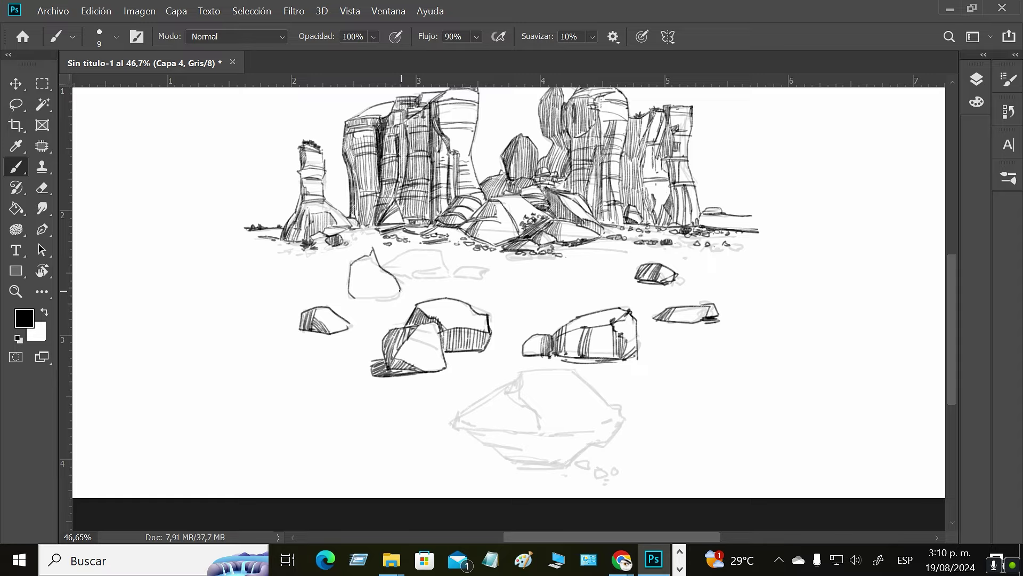
pyautogui.moveTo(367, 257); pyautogui.dragTo(371, 248)
pyautogui.moveTo(351, 267)
pyautogui.mouseDown()
pyautogui.moveTo(372, 290)
pyautogui.moveTo(399, 292)
pyautogui.moveTo(355, 300)
pyautogui.moveTo(366, 290)
pyautogui.moveTo(377, 299)
pyautogui.moveTo(356, 306)
pyautogui.moveTo(378, 307)
pyautogui.mouseUp()
pyautogui.moveTo(351, 269)
pyautogui.mouseDown()
pyautogui.moveTo(353, 294)
pyautogui.moveTo(354, 270)
pyautogui.moveTo(378, 303)
pyautogui.moveTo(399, 294)
pyautogui.moveTo(364, 300)
pyautogui.moveTo(364, 291)
pyautogui.moveTo(359, 305)
pyautogui.moveTo(369, 294)
pyautogui.moveTo(376, 302)
pyautogui.moveTo(355, 306)
pyautogui.moveTo(361, 273)
pyautogui.moveTo(348, 310)
pyautogui.moveTo(323, 302)
pyautogui.mouseUp()
pyautogui.moveTo(350, 299); pyautogui.dragTo(320, 296)
pyautogui.moveTo(348, 292); pyautogui.dragTo(316, 295)
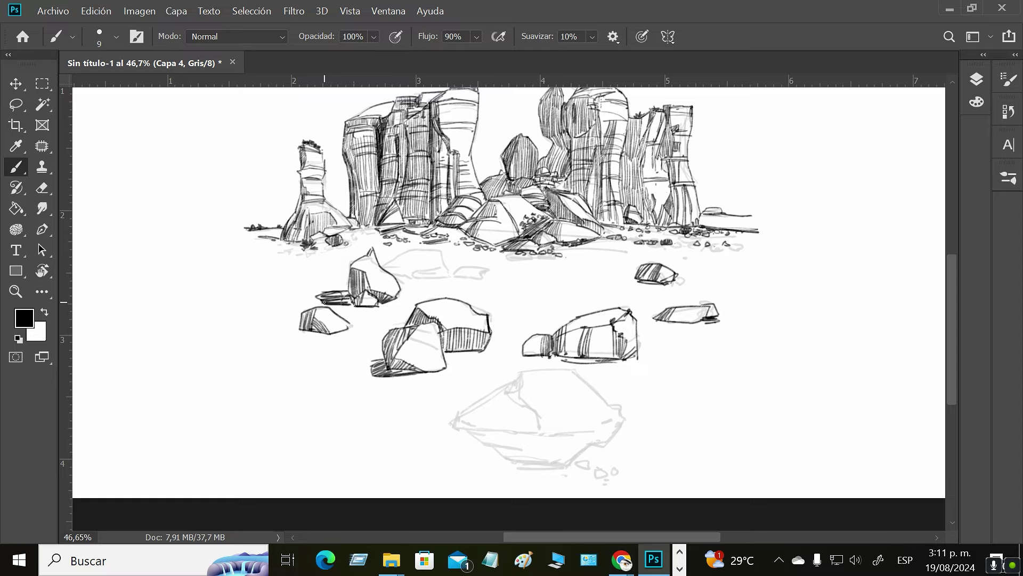
# Ink and hatch the two low rocks right of the pointed rock and scatter pebbles across the middle ground
pyautogui.moveTo(394, 277)
pyautogui.mouseDown()
pyautogui.moveTo(448, 273)
pyautogui.moveTo(438, 254)
pyautogui.moveTo(404, 256)
pyautogui.moveTo(385, 276)
pyautogui.moveTo(445, 267)
pyautogui.moveTo(389, 271)
pyautogui.moveTo(404, 262)
pyautogui.moveTo(404, 277)
pyautogui.moveTo(440, 271)
pyautogui.moveTo(396, 278)
pyautogui.moveTo(437, 278)
pyautogui.mouseUp()
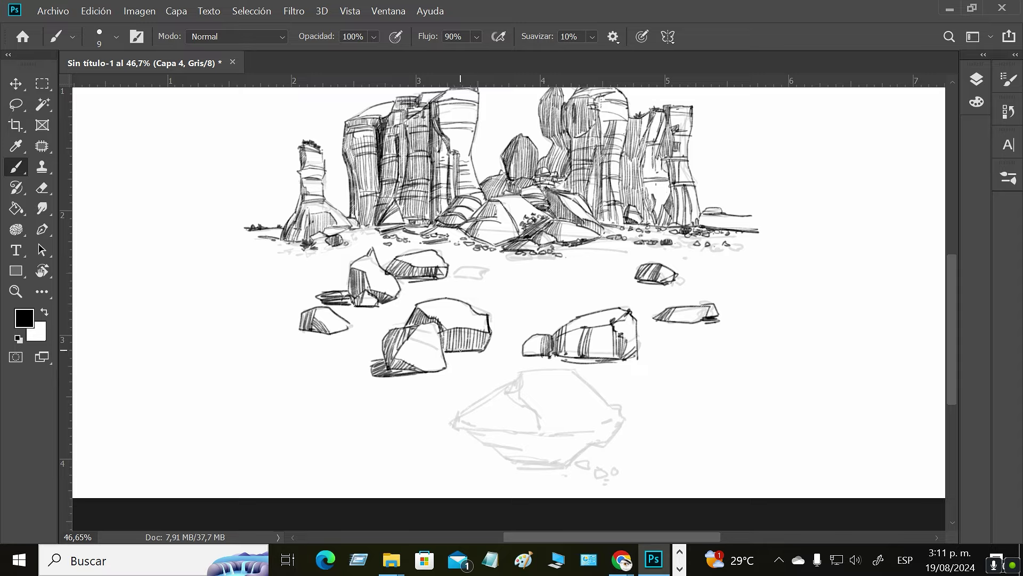
pyautogui.moveTo(461, 270)
pyautogui.mouseDown()
pyautogui.moveTo(490, 276)
pyautogui.moveTo(451, 276)
pyautogui.moveTo(490, 275)
pyautogui.moveTo(470, 272)
pyautogui.moveTo(507, 290)
pyautogui.mouseUp()
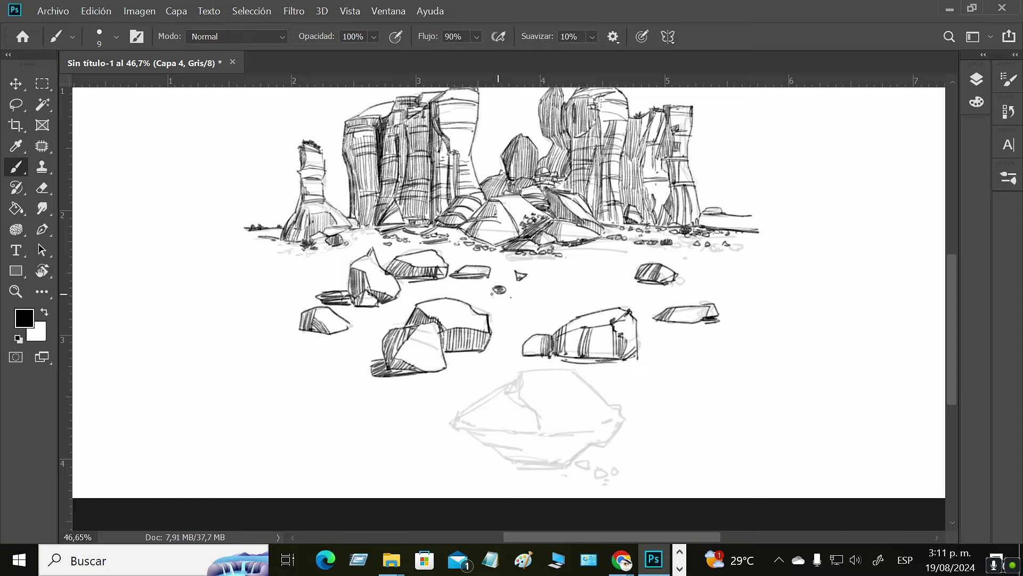
pyautogui.moveTo(477, 290); pyautogui.dragTo(471, 292)
pyautogui.moveTo(567, 297)
pyautogui.mouseDown()
pyautogui.moveTo(594, 295)
pyautogui.moveTo(557, 295)
pyautogui.mouseUp()
# Ink the outline of the large boulder at the bottom of the foreground and hatch its right underside
pyautogui.moveTo(653, 322); pyautogui.dragTo(625, 222)
pyautogui.moveTo(490, 259)
pyautogui.mouseDown()
pyautogui.moveTo(547, 254)
pyautogui.moveTo(594, 295)
pyautogui.moveTo(572, 337)
pyautogui.mouseUp()
pyautogui.moveTo(579, 289)
pyautogui.mouseDown()
pyautogui.moveTo(558, 310)
pyautogui.moveTo(516, 302)
pyautogui.moveTo(547, 308)
pyautogui.mouseUp()
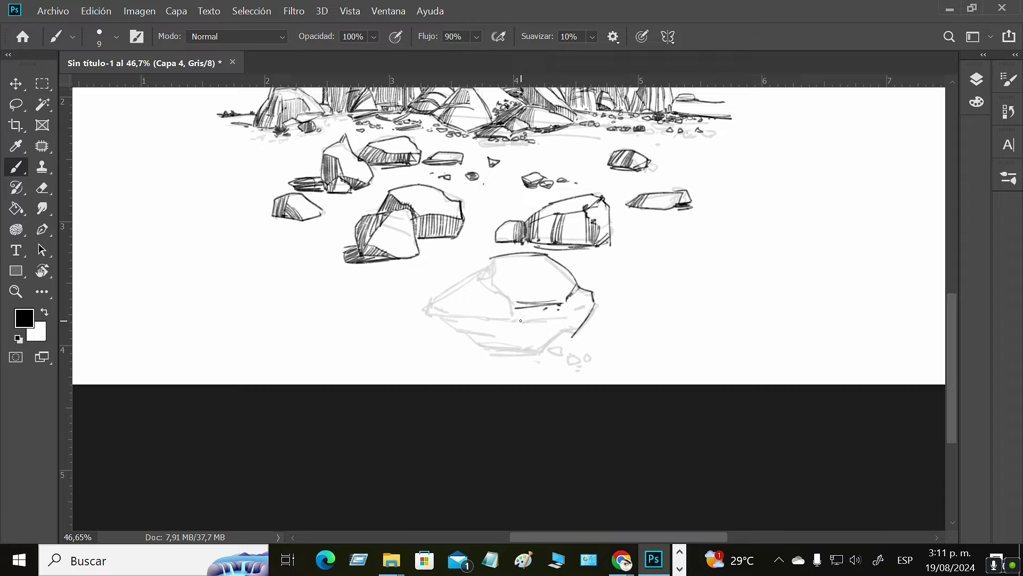
pyautogui.moveTo(529, 300)
pyautogui.mouseDown()
pyautogui.moveTo(489, 262)
pyautogui.moveTo(438, 299)
pyautogui.moveTo(433, 320)
pyautogui.moveTo(478, 354)
pyautogui.moveTo(544, 353)
pyautogui.mouseUp()
pyautogui.moveTo(478, 354)
pyautogui.mouseDown()
pyautogui.moveTo(534, 352)
pyautogui.moveTo(589, 316)
pyautogui.moveTo(561, 317)
pyautogui.mouseUp()
pyautogui.moveTo(558, 317)
pyautogui.mouseDown()
pyautogui.moveTo(550, 335)
pyautogui.moveTo(577, 316)
pyautogui.moveTo(576, 332)
pyautogui.moveTo(550, 338)
pyautogui.mouseUp()
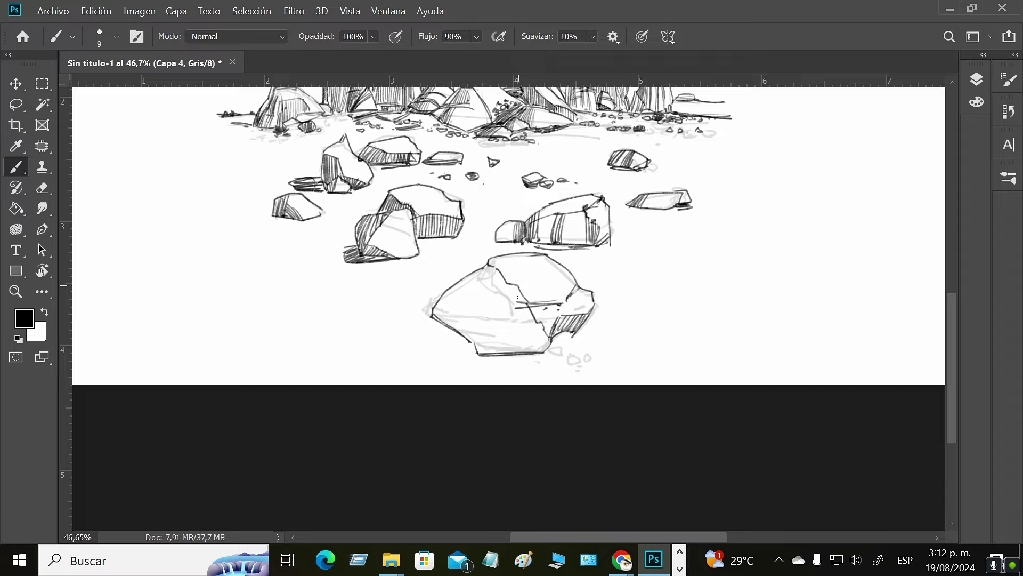
# Hatch the large boulder's left face densely, darkening the crack that separates it from the top plane
pyautogui.moveTo(517, 283)
pyautogui.mouseDown()
pyautogui.moveTo(506, 312)
pyautogui.moveTo(520, 309)
pyautogui.moveTo(516, 317)
pyautogui.moveTo(527, 304)
pyautogui.moveTo(530, 346)
pyautogui.mouseUp()
pyautogui.moveTo(531, 312)
pyautogui.mouseDown()
pyautogui.moveTo(535, 352)
pyautogui.moveTo(552, 336)
pyautogui.moveTo(530, 324)
pyautogui.mouseUp()
pyautogui.moveTo(435, 308); pyautogui.dragTo(456, 331)
pyautogui.moveTo(448, 292); pyautogui.dragTo(477, 350)
pyautogui.moveTo(465, 287); pyautogui.dragTo(484, 354)
pyautogui.moveTo(486, 265)
pyautogui.mouseDown()
pyautogui.moveTo(502, 282)
pyautogui.moveTo(513, 322)
pyautogui.mouseUp()
pyautogui.moveTo(494, 291); pyautogui.dragTo(521, 337)
pyautogui.moveTo(490, 286); pyautogui.dragTo(515, 334)
pyautogui.moveTo(487, 282); pyautogui.dragTo(517, 338)
pyautogui.moveTo(483, 275)
pyautogui.mouseDown()
pyautogui.moveTo(517, 340)
pyautogui.moveTo(510, 314)
pyautogui.moveTo(519, 339)
pyautogui.mouseUp()
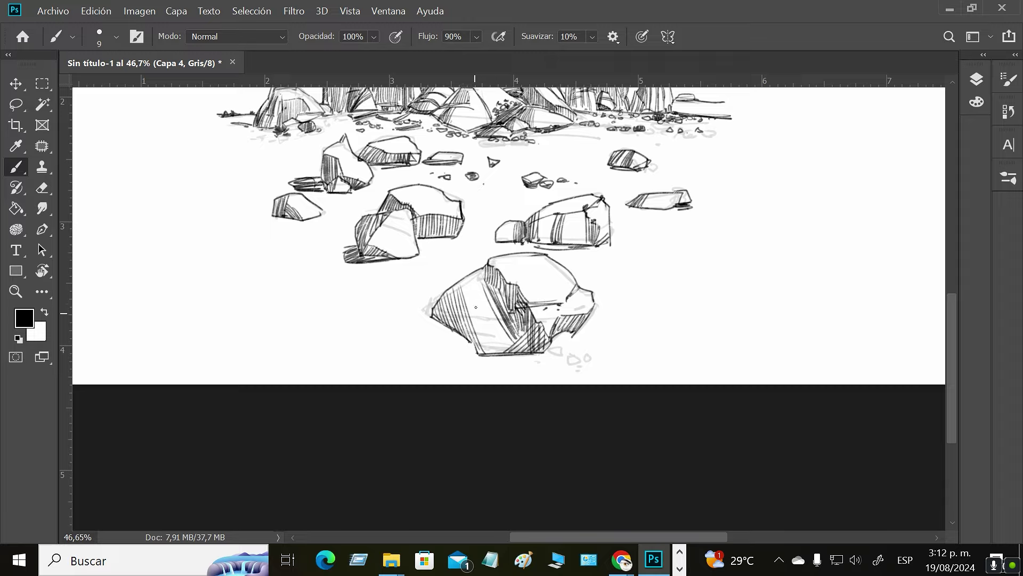
pyautogui.moveTo(480, 272)
pyautogui.mouseDown()
pyautogui.moveTo(480, 297)
pyautogui.moveTo(464, 280)
pyautogui.moveTo(465, 301)
pyautogui.moveTo(488, 349)
pyautogui.mouseUp()
pyautogui.moveTo(465, 290)
pyautogui.mouseDown()
pyautogui.moveTo(488, 347)
pyautogui.moveTo(474, 297)
pyautogui.moveTo(503, 350)
pyautogui.moveTo(487, 294)
pyautogui.moveTo(519, 347)
pyautogui.moveTo(478, 353)
pyautogui.mouseUp()
# Hatch cast shadows left of the large boulder and the smaller rocks, adding small stones at the large boulder's lower right
pyautogui.moveTo(551, 349)
pyautogui.mouseDown()
pyautogui.moveTo(583, 364)
pyautogui.moveTo(565, 363)
pyautogui.moveTo(586, 359)
pyautogui.moveTo(586, 328)
pyautogui.moveTo(562, 324)
pyautogui.moveTo(571, 334)
pyautogui.moveTo(554, 337)
pyautogui.moveTo(571, 336)
pyautogui.moveTo(512, 361)
pyautogui.mouseUp()
pyautogui.moveTo(511, 358)
pyautogui.mouseDown()
pyautogui.moveTo(537, 356)
pyautogui.moveTo(444, 348)
pyautogui.moveTo(411, 322)
pyautogui.moveTo(426, 309)
pyautogui.moveTo(408, 313)
pyautogui.moveTo(424, 334)
pyautogui.moveTo(428, 323)
pyautogui.moveTo(472, 347)
pyautogui.mouseUp()
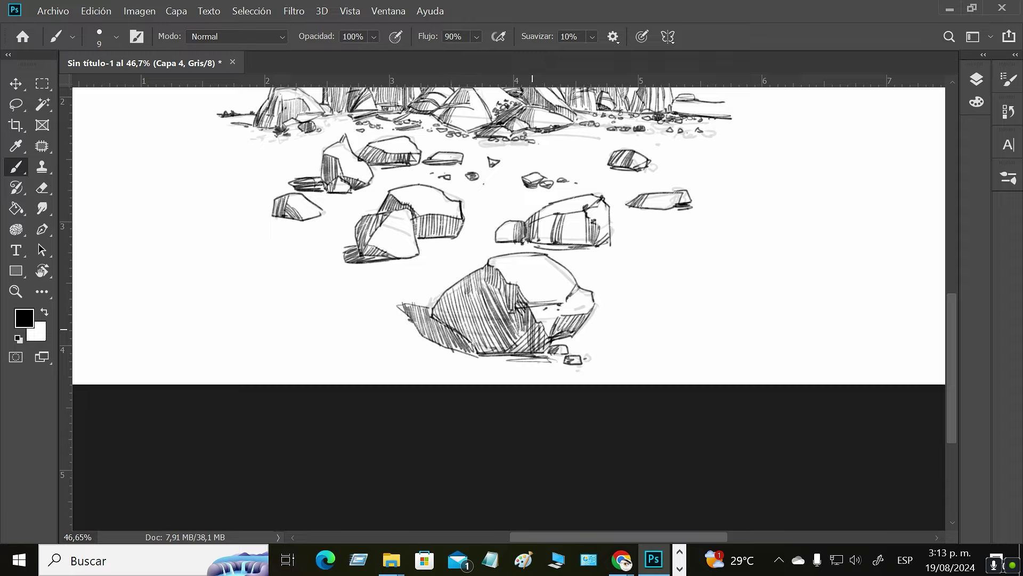
pyautogui.moveTo(358, 256)
pyautogui.mouseDown()
pyautogui.moveTo(345, 234)
pyautogui.moveTo(354, 245)
pyautogui.mouseUp()
pyautogui.moveTo(327, 188)
pyautogui.mouseDown()
pyautogui.moveTo(315, 160)
pyautogui.moveTo(323, 179)
pyautogui.mouseUp()
pyautogui.moveTo(482, 237); pyautogui.dragTo(498, 228)
pyautogui.moveTo(534, 190); pyautogui.dragTo(519, 181)
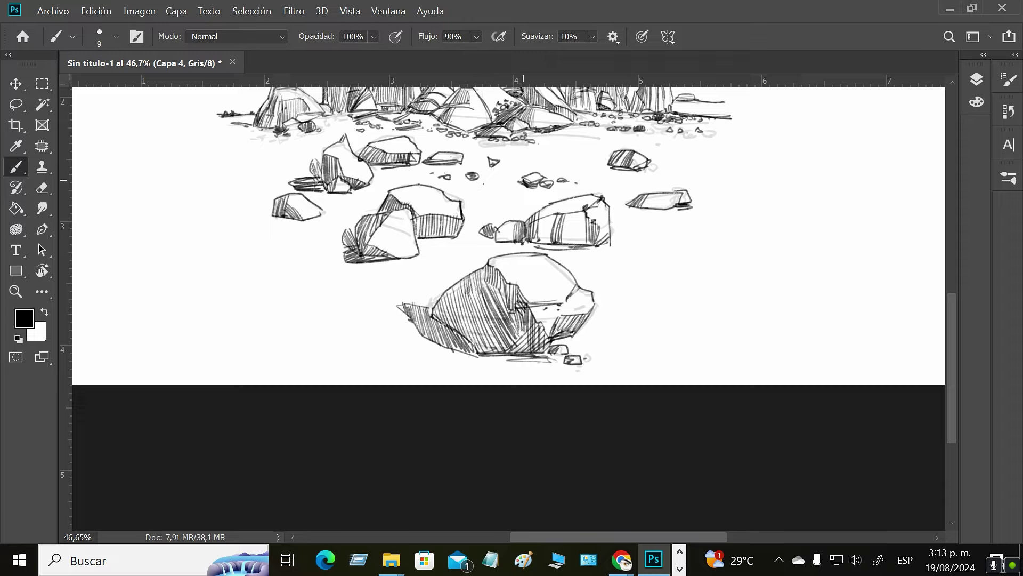
pyautogui.moveTo(598, 160); pyautogui.dragTo(608, 160)
# Draw flowing ground contour lines fanning out to the right of the large boulder and the mid-ground rocks
pyautogui.moveTo(947, 457); pyautogui.dragTo(628, 255)
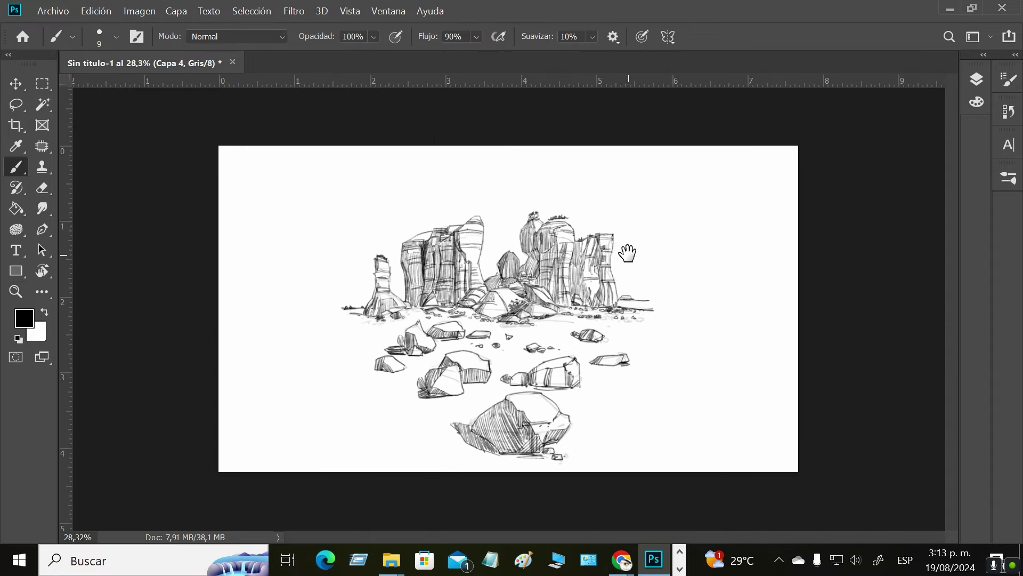
pyautogui.hotkey('ctrl', 'space')
pyautogui.moveTo(606, 299); pyautogui.dragTo(608, 308)
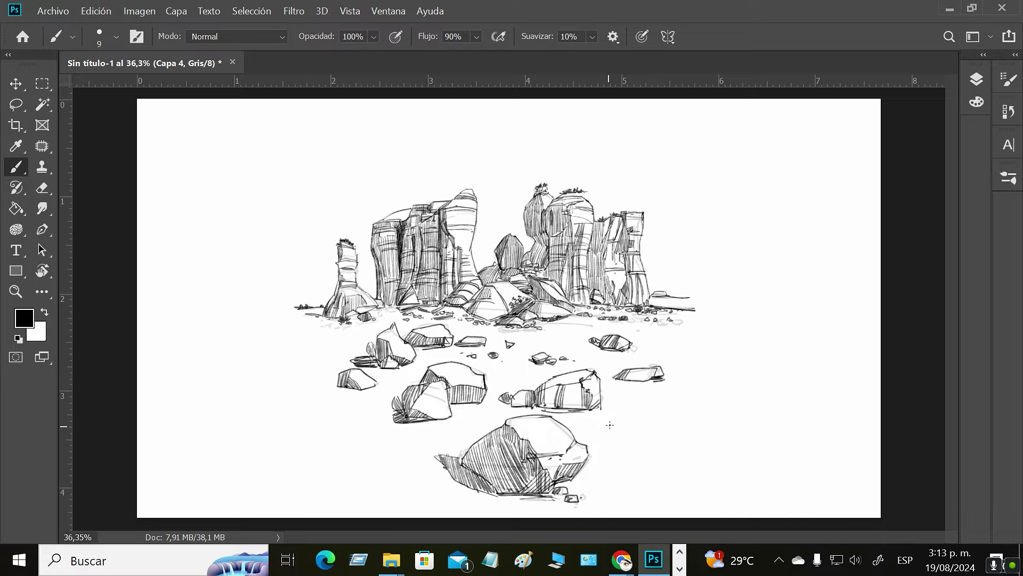
pyautogui.moveTo(558, 414); pyautogui.dragTo(711, 459)
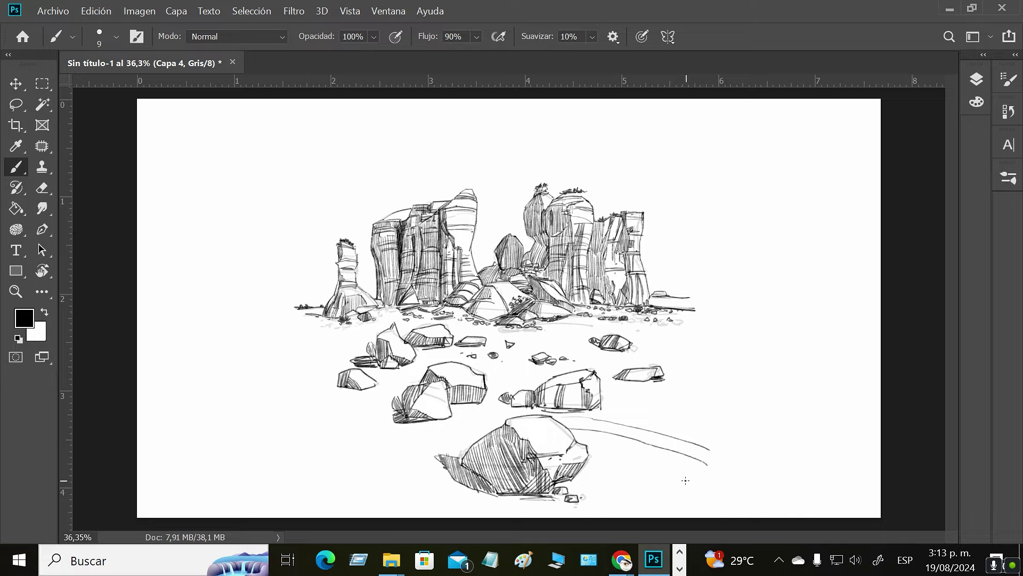
pyautogui.moveTo(597, 441); pyautogui.dragTo(688, 478)
pyautogui.moveTo(604, 458)
pyautogui.mouseDown()
pyautogui.moveTo(673, 504)
pyautogui.moveTo(644, 511)
pyautogui.mouseUp()
pyautogui.moveTo(577, 435)
pyautogui.mouseDown()
pyautogui.moveTo(592, 437)
pyautogui.moveTo(603, 462)
pyautogui.mouseUp()
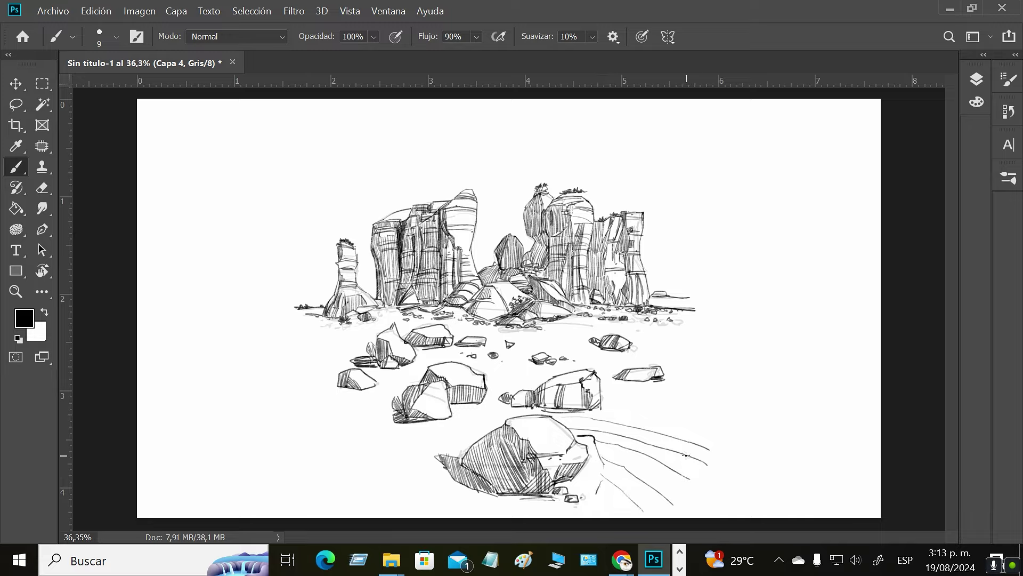
pyautogui.moveTo(625, 407)
pyautogui.mouseDown()
pyautogui.moveTo(715, 416)
pyautogui.moveTo(672, 392)
pyautogui.moveTo(734, 394)
pyautogui.mouseUp()
pyautogui.moveTo(665, 384)
pyautogui.mouseDown()
pyautogui.moveTo(713, 389)
pyautogui.moveTo(737, 375)
pyautogui.moveTo(725, 366)
pyautogui.mouseUp()
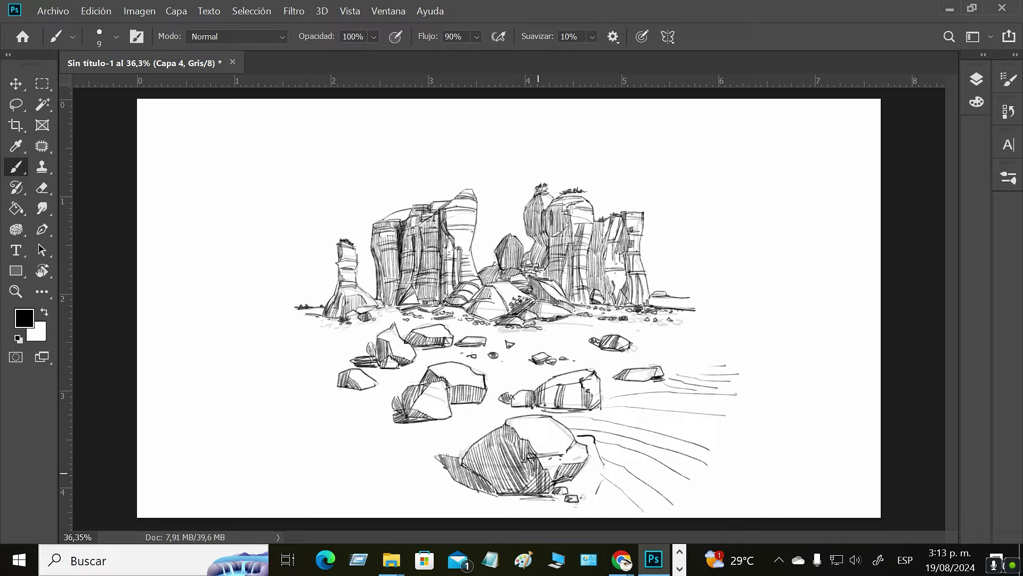
# Draw curved ground contour lines left of the large boulder and around the small far-left rock
pyautogui.moveTo(415, 457); pyautogui.dragTo(451, 509)
pyautogui.moveTo(393, 457); pyautogui.dragTo(427, 513)
pyautogui.moveTo(375, 470); pyautogui.dragTo(410, 514)
pyautogui.moveTo(350, 461)
pyautogui.mouseDown()
pyautogui.moveTo(381, 512)
pyautogui.moveTo(333, 483)
pyautogui.moveTo(319, 513)
pyautogui.mouseUp()
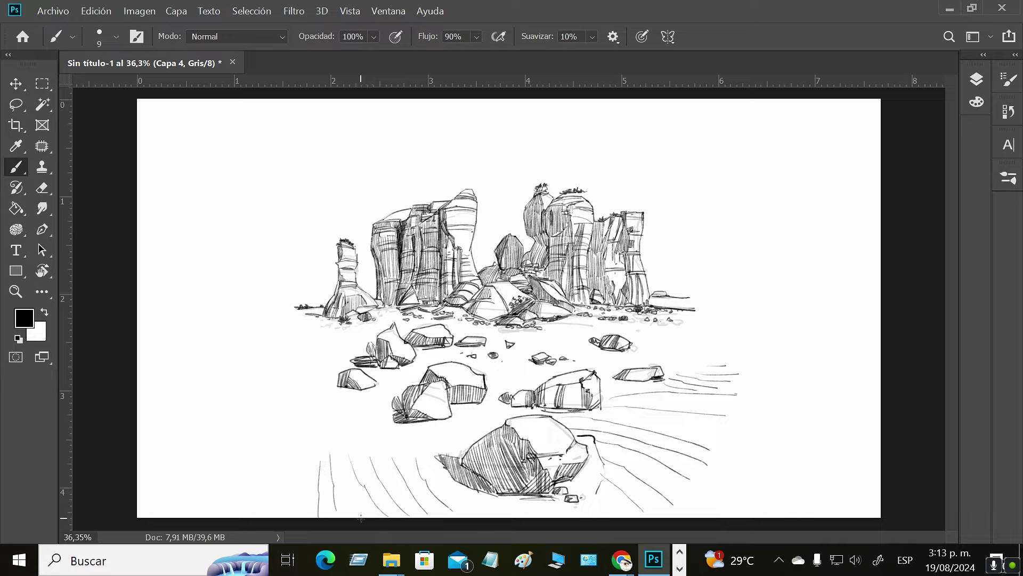
pyautogui.moveTo(384, 390)
pyautogui.mouseDown()
pyautogui.moveTo(361, 417)
pyautogui.moveTo(364, 397)
pyautogui.moveTo(354, 412)
pyautogui.moveTo(343, 409)
pyautogui.moveTo(349, 398)
pyautogui.moveTo(330, 414)
pyautogui.moveTo(341, 397)
pyautogui.moveTo(280, 408)
pyautogui.mouseUp()
pyautogui.moveTo(336, 379); pyautogui.dragTo(256, 404)
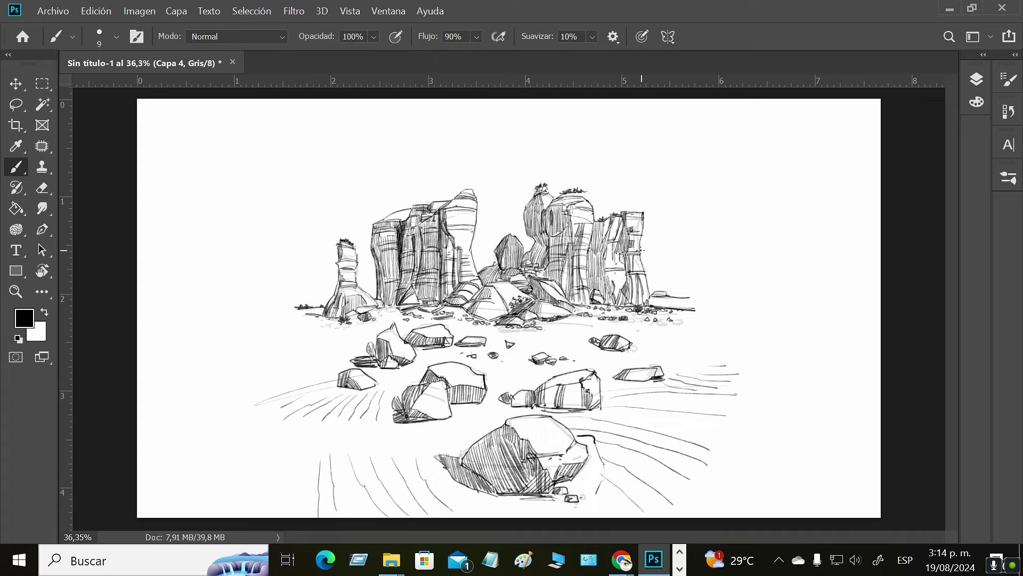
# Sample the canvas's white and set the foreground colour back to black
pyautogui.hotkey('ctrl', 'space')
pyautogui.moveTo(513, 245); pyautogui.dragTo(538, 245)
pyautogui.moveTo(463, 177)
pyautogui.mouseDown()
pyautogui.moveTo(459, 169)
pyautogui.moveTo(425, 195)
pyautogui.moveTo(467, 212)
pyautogui.moveTo(457, 252)
pyautogui.mouseUp()
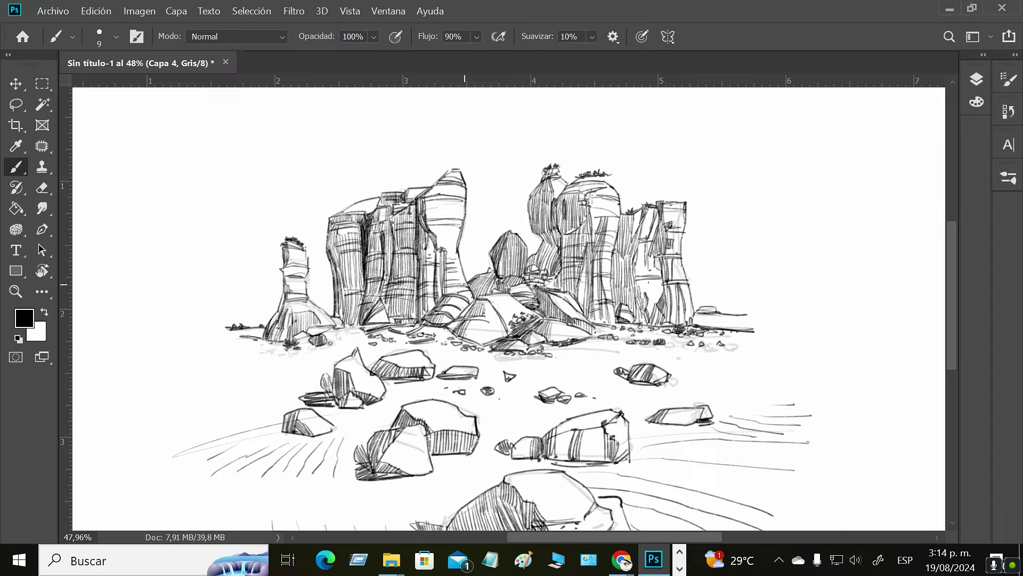
pyautogui.keyDown('alt'); pyautogui.click(598, 354); pyautogui.keyUp('alt')
pyautogui.hotkey('ctrl', 'space')
pyautogui.moveTo(601, 353)
pyautogui.mouseDown()
pyautogui.moveTo(581, 354)
pyautogui.moveTo(588, 390)
pyautogui.mouseUp()
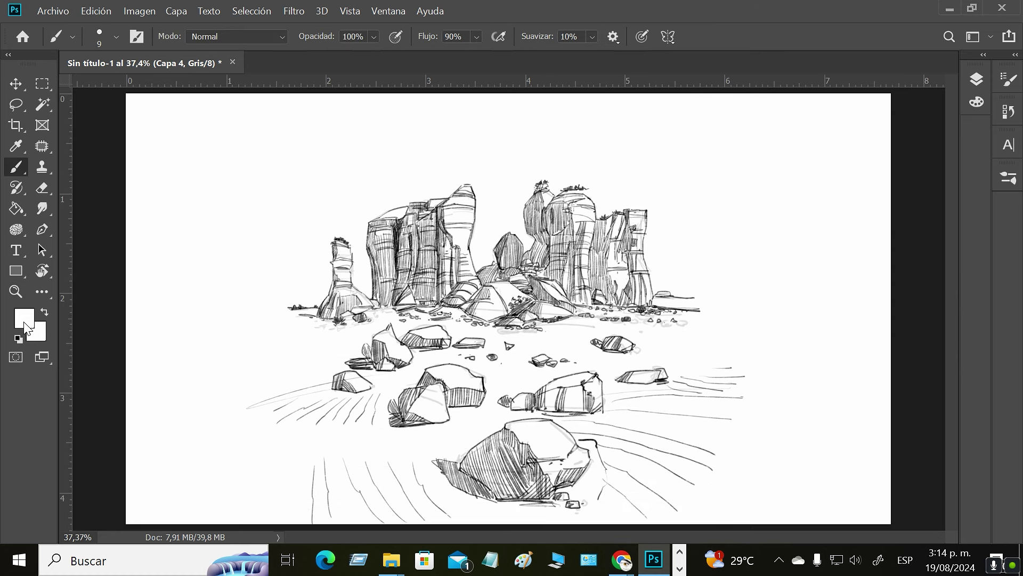
pyautogui.click(977, 101)
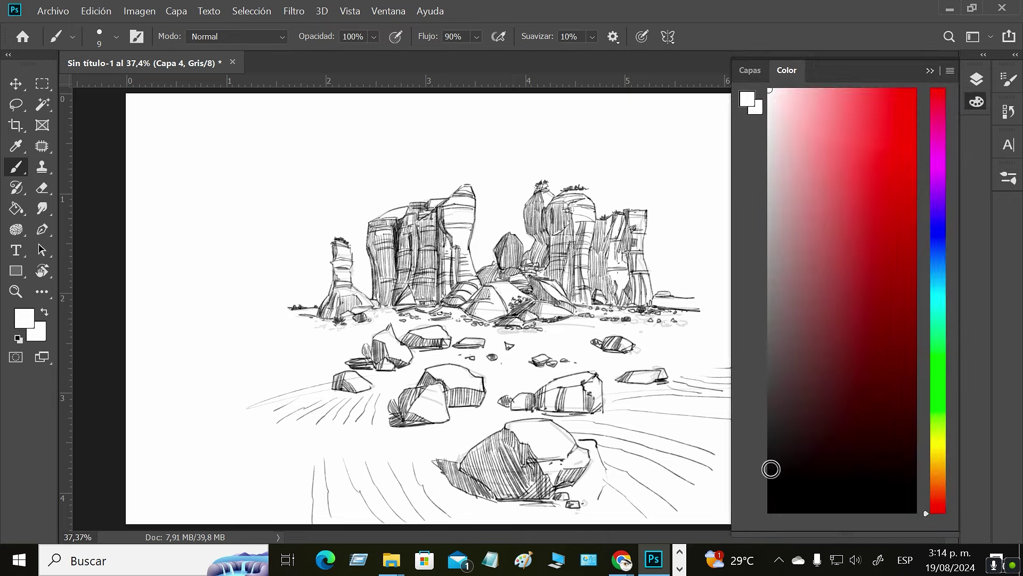
pyautogui.click(771, 469)
pyautogui.click(977, 101)
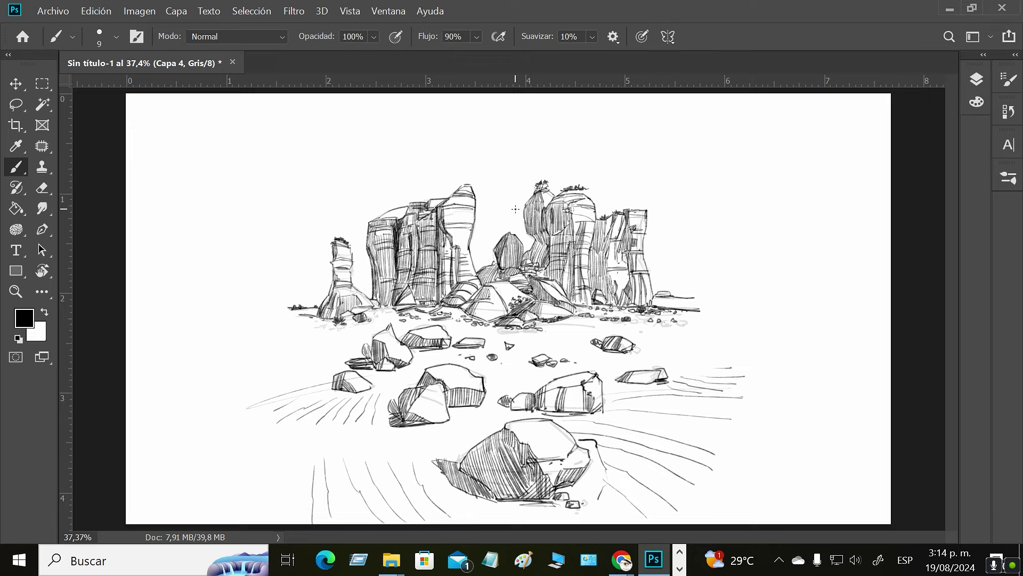
# Create a new empty layer directly above Capa 4
pyautogui.click(978, 81)
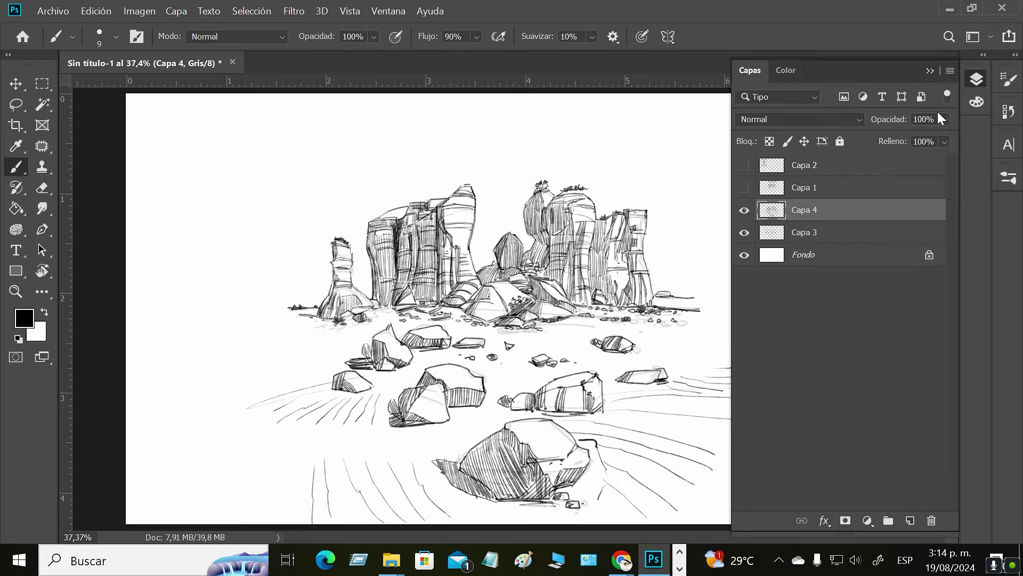
pyautogui.click(910, 521)
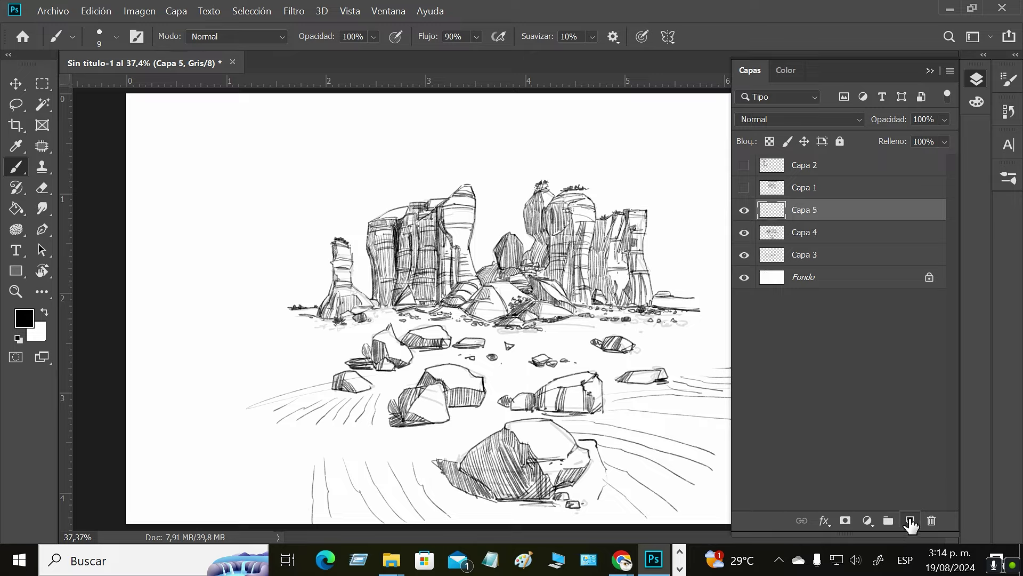
pyautogui.click(930, 71)
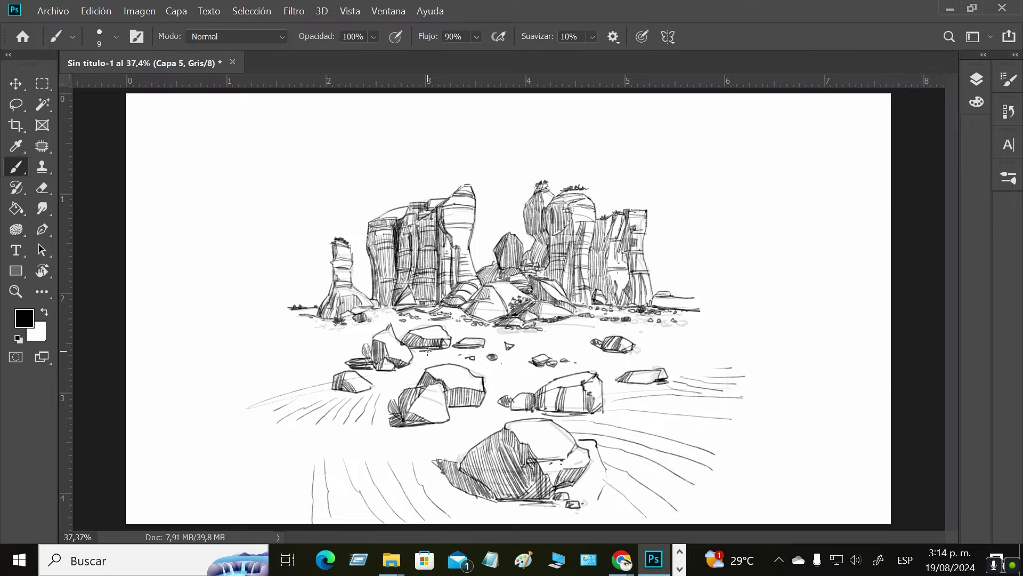
# Draw cloud outlines with diagonal streaks rising to the right behind the rock towers on Capa 5
pyautogui.moveTo(475, 239); pyautogui.dragTo(525, 205)
pyautogui.moveTo(576, 186)
pyautogui.mouseDown()
pyautogui.moveTo(692, 142)
pyautogui.moveTo(586, 200)
pyautogui.mouseUp()
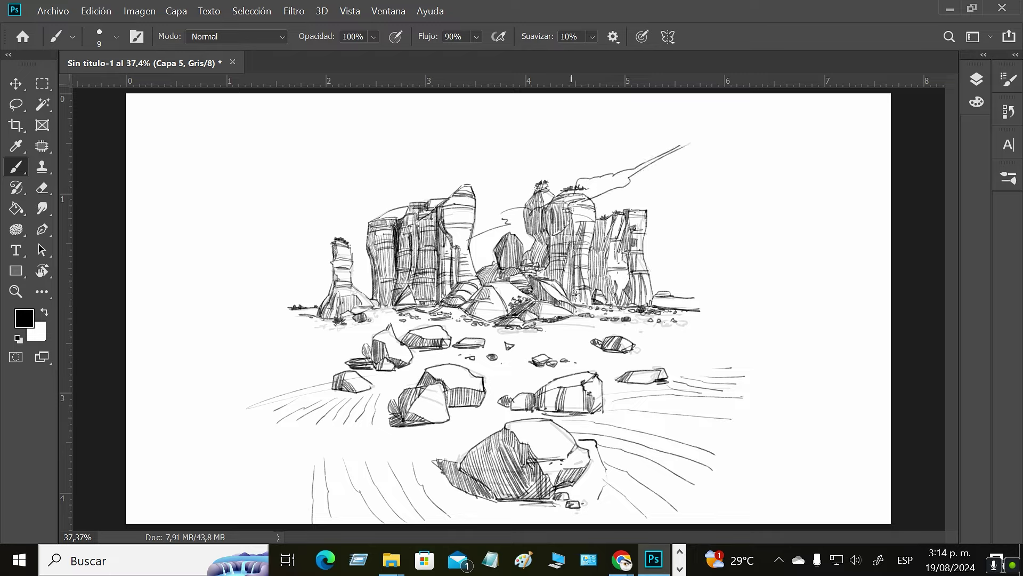
pyautogui.moveTo(470, 242); pyautogui.dragTo(535, 223)
pyautogui.moveTo(530, 181)
pyautogui.mouseDown()
pyautogui.moveTo(472, 188)
pyautogui.moveTo(522, 160)
pyautogui.moveTo(548, 160)
pyautogui.moveTo(546, 146)
pyautogui.moveTo(577, 132)
pyautogui.moveTo(573, 148)
pyautogui.moveTo(686, 101)
pyautogui.moveTo(574, 165)
pyautogui.mouseUp()
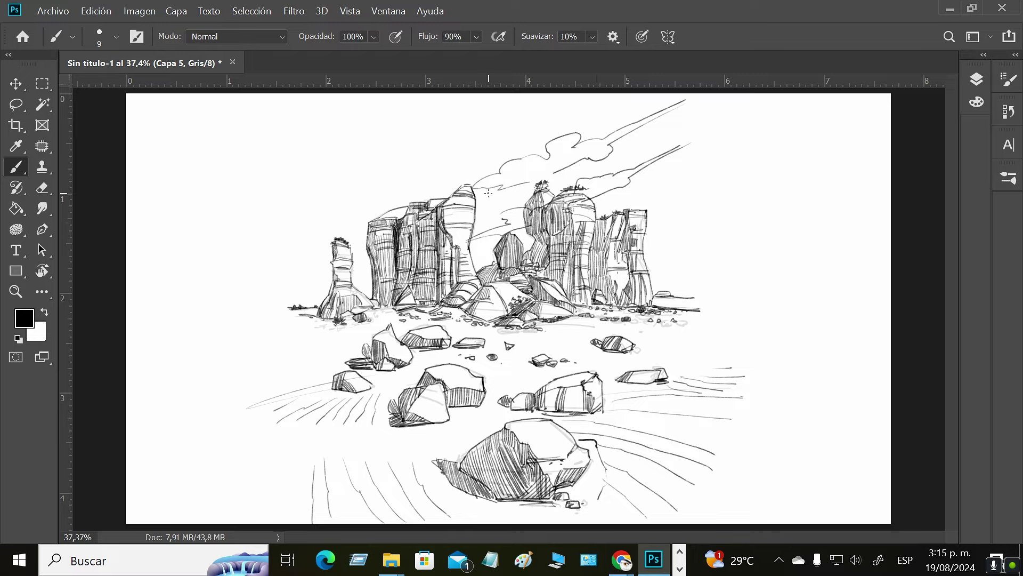
pyautogui.moveTo(411, 196)
pyautogui.mouseDown()
pyautogui.moveTo(325, 232)
pyautogui.moveTo(423, 199)
pyautogui.moveTo(428, 168)
pyautogui.moveTo(416, 182)
pyautogui.moveTo(490, 144)
pyautogui.mouseUp()
pyautogui.moveTo(448, 171); pyautogui.dragTo(422, 184)
pyautogui.moveTo(489, 145)
pyautogui.mouseDown()
pyautogui.moveTo(591, 107)
pyautogui.moveTo(471, 163)
pyautogui.mouseUp()
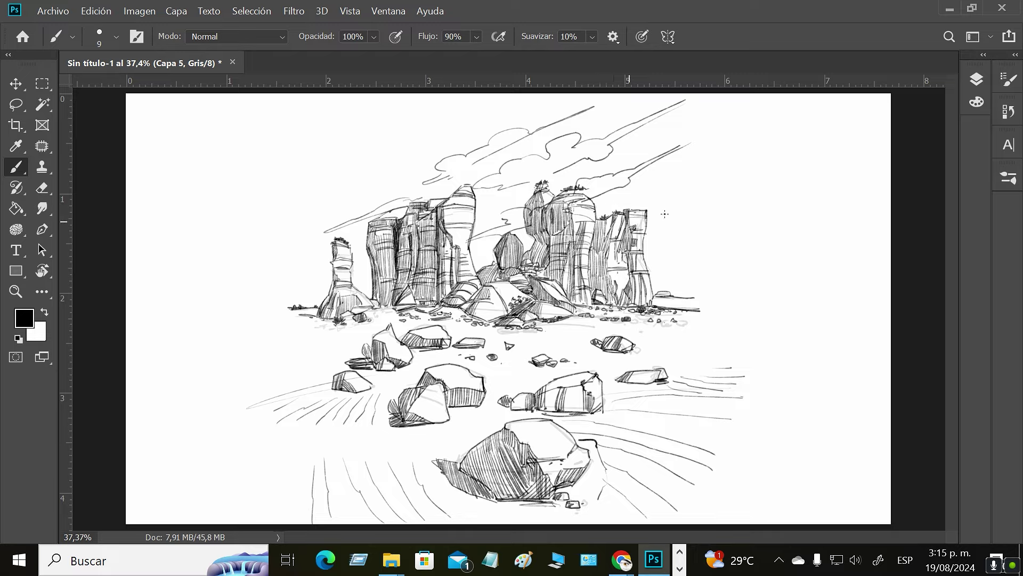
# Draw wispy cloud streaks to the right of the formation, flattening them towards the horizon
pyautogui.moveTo(598, 213); pyautogui.dragTo(713, 179)
pyautogui.moveTo(647, 229); pyautogui.dragTo(726, 196)
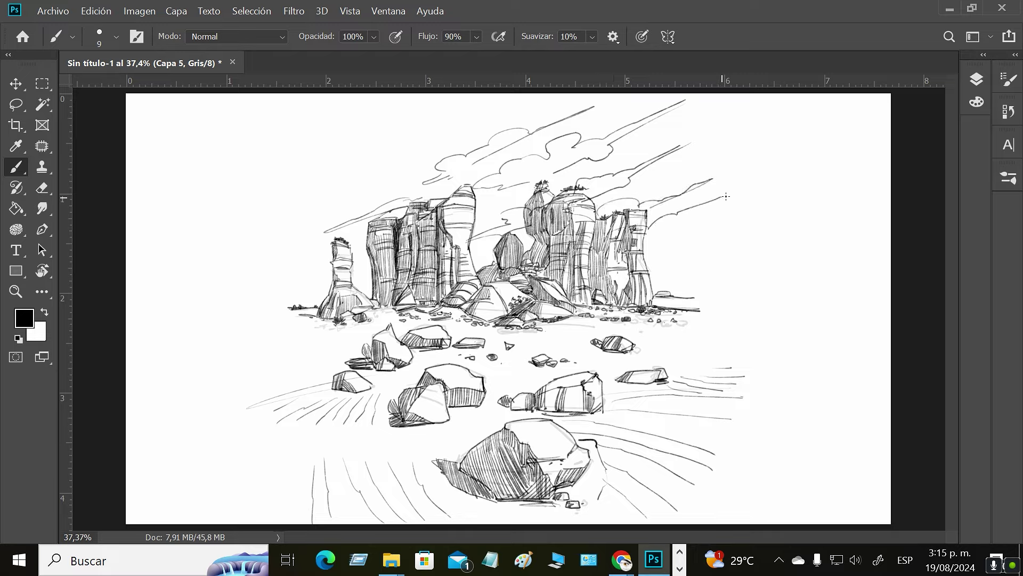
pyautogui.moveTo(648, 255); pyautogui.dragTo(738, 245)
pyautogui.moveTo(642, 261)
pyautogui.mouseDown()
pyautogui.moveTo(739, 247)
pyautogui.moveTo(682, 266)
pyautogui.moveTo(746, 261)
pyautogui.mouseUp()
pyautogui.moveTo(649, 280)
pyautogui.mouseDown()
pyautogui.moveTo(745, 268)
pyautogui.moveTo(692, 286)
pyautogui.moveTo(734, 288)
pyautogui.mouseUp()
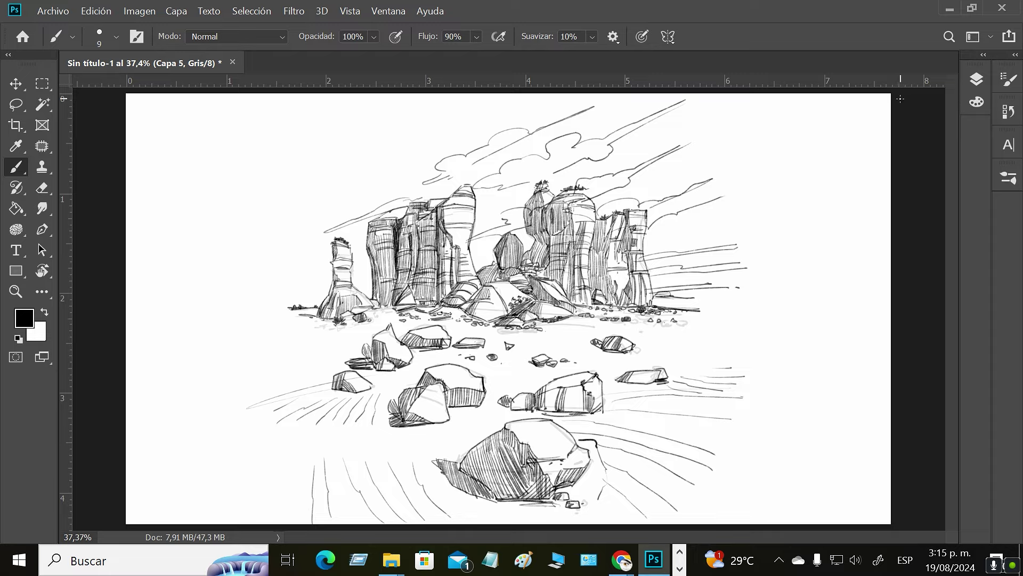
pyautogui.press('e')
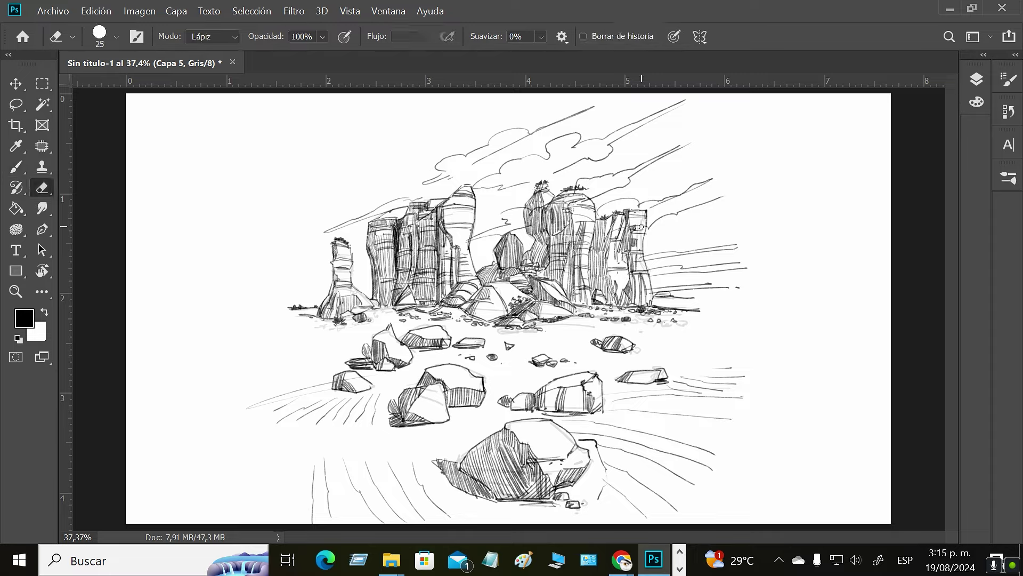
pyautogui.press('z')
pyautogui.moveTo(675, 223)
pyautogui.mouseDown()
pyautogui.moveTo(692, 251)
pyautogui.moveTo(702, 243)
pyautogui.mouseUp()
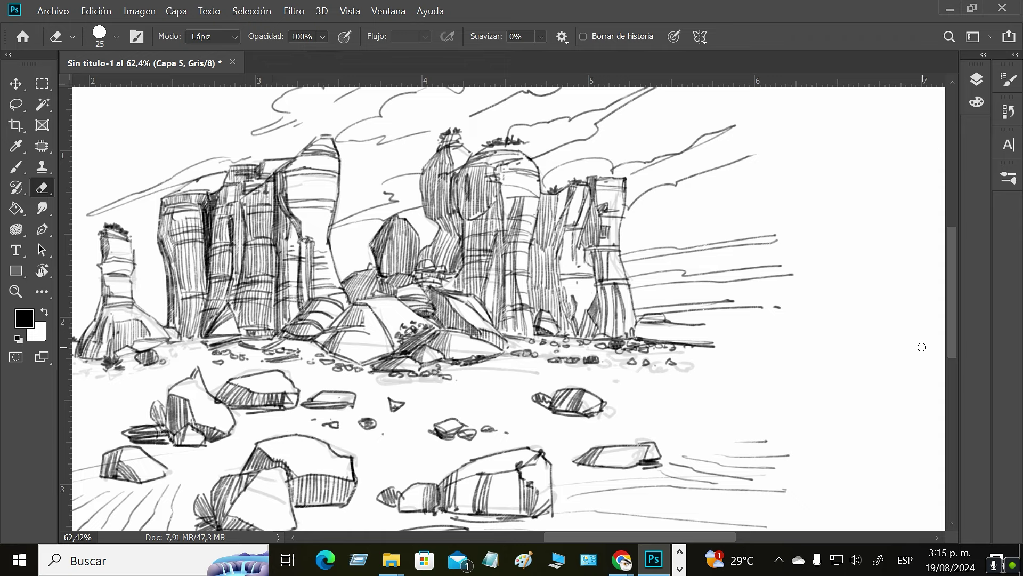
pyautogui.press('z')
pyautogui.moveTo(586, 323); pyautogui.dragTo(566, 331)
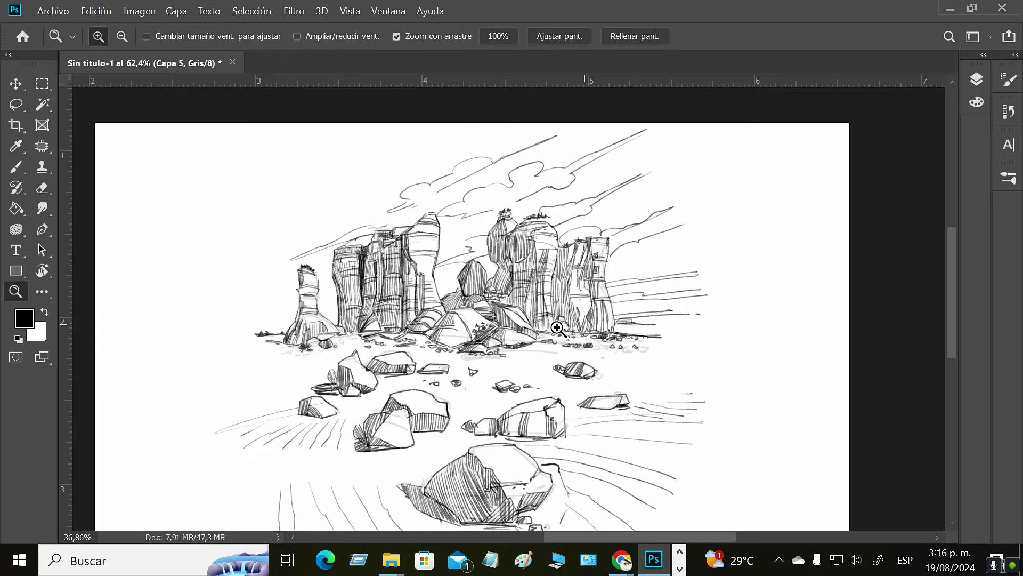
pyautogui.press('e')
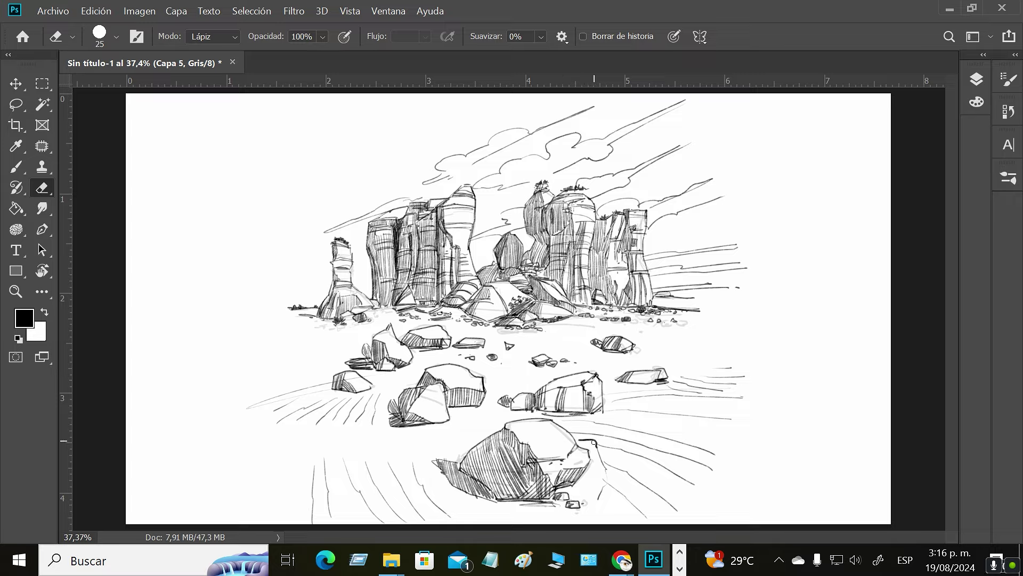
# Hatch the large boulder's top plane lightly and crosshatch its left face darker with the Brush
pyautogui.press('b')
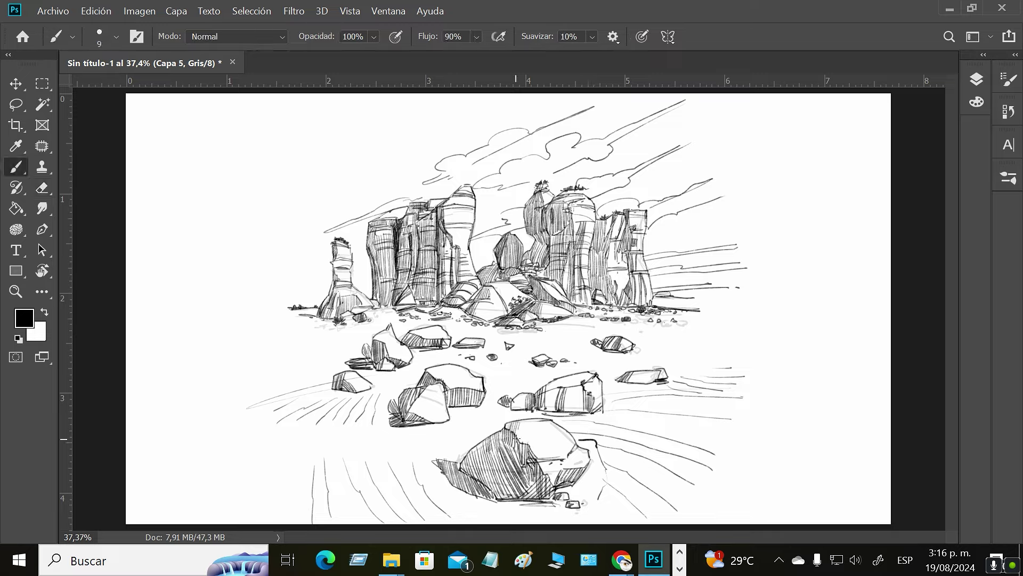
pyautogui.moveTo(521, 434)
pyautogui.mouseDown()
pyautogui.moveTo(537, 414)
pyautogui.moveTo(536, 454)
pyautogui.moveTo(543, 417)
pyautogui.moveTo(537, 456)
pyautogui.moveTo(551, 481)
pyautogui.moveTo(545, 467)
pyautogui.moveTo(561, 465)
pyautogui.moveTo(543, 462)
pyautogui.moveTo(559, 460)
pyautogui.moveTo(555, 482)
pyautogui.mouseUp()
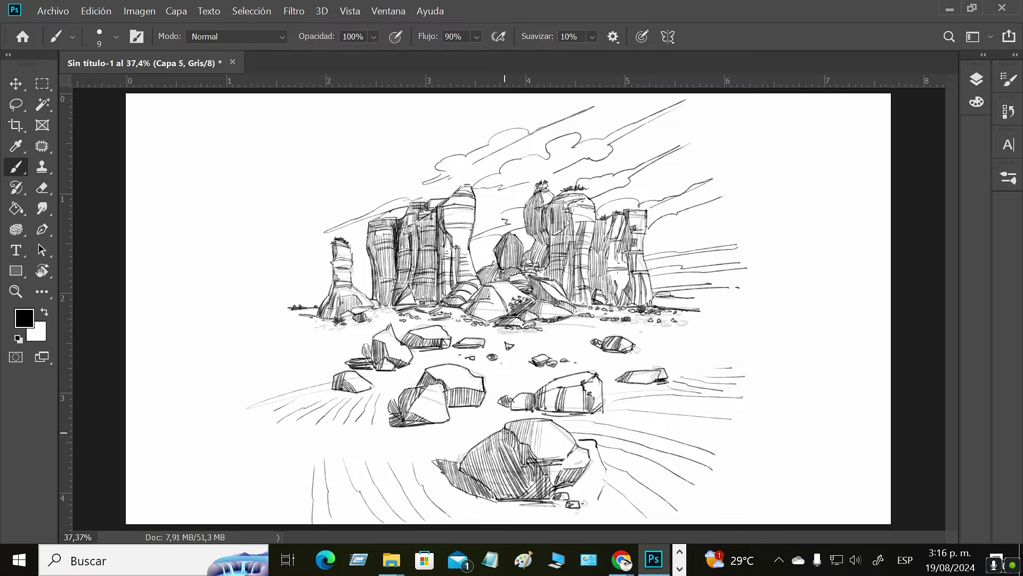
pyautogui.moveTo(501, 432)
pyautogui.mouseDown()
pyautogui.moveTo(462, 472)
pyautogui.moveTo(503, 434)
pyautogui.moveTo(472, 472)
pyautogui.moveTo(501, 442)
pyautogui.moveTo(478, 481)
pyautogui.moveTo(498, 447)
pyautogui.moveTo(487, 478)
pyautogui.moveTo(510, 446)
pyautogui.moveTo(488, 488)
pyautogui.moveTo(509, 458)
pyautogui.moveTo(510, 492)
pyautogui.mouseUp()
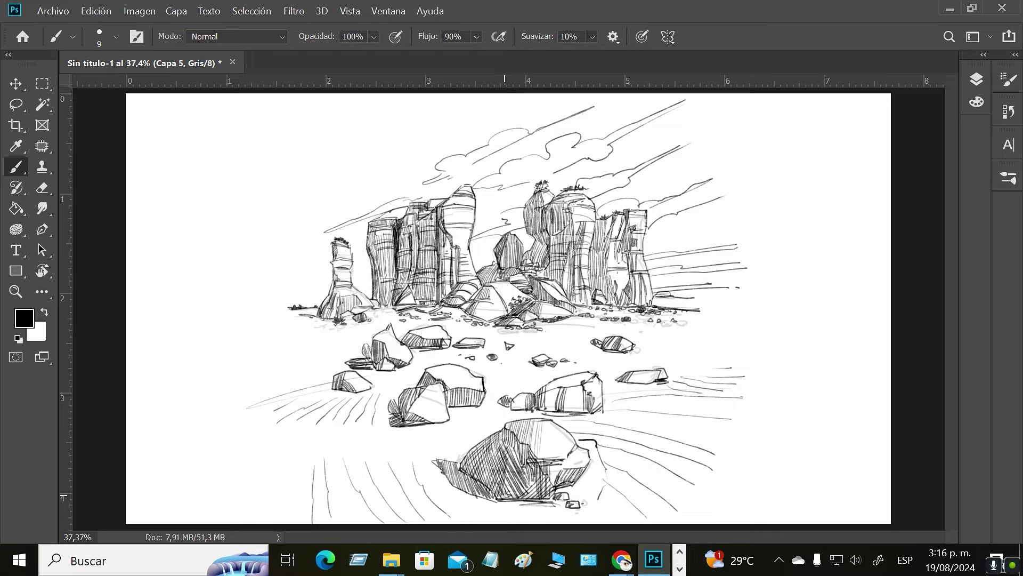
# Ink a small dark standing human figure in front of the central rock pile, using a size 9 brush for the body
pyautogui.press(']')
pyautogui.press('z')
pyautogui.moveTo(584, 388); pyautogui.dragTo(611, 402)
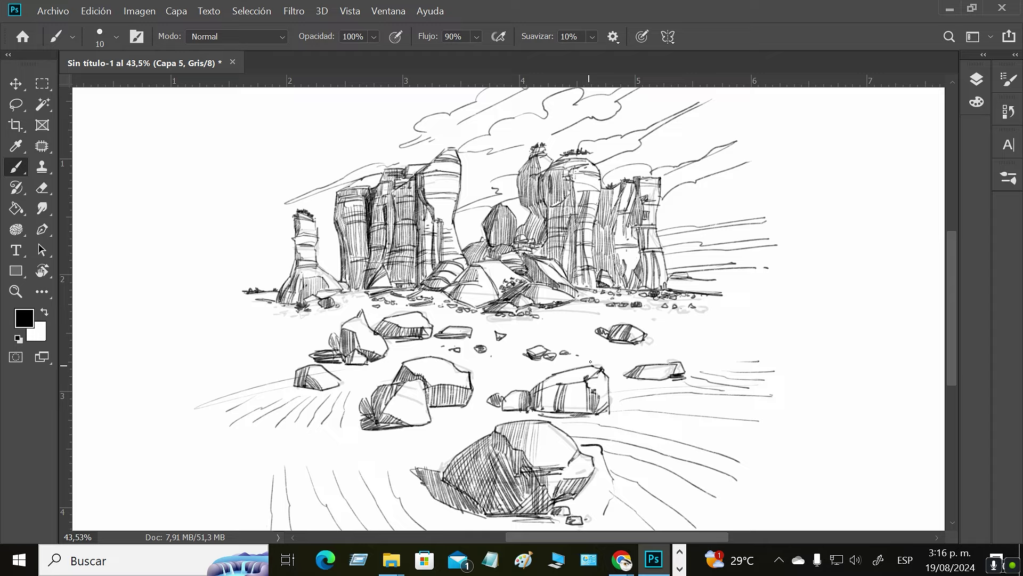
pyautogui.press('z')
pyautogui.moveTo(585, 359)
pyautogui.mouseDown()
pyautogui.moveTo(613, 358)
pyautogui.moveTo(610, 348)
pyautogui.mouseUp()
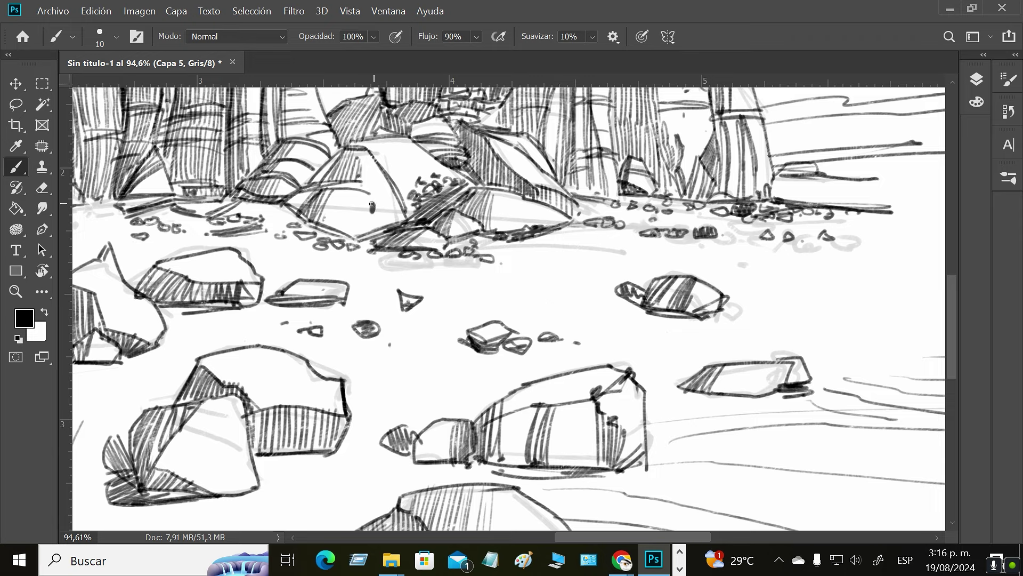
pyautogui.press('[')
pyautogui.moveTo(362, 220)
pyautogui.mouseDown()
pyautogui.moveTo(366, 240)
pyautogui.moveTo(365, 216)
pyautogui.moveTo(368, 237)
pyautogui.moveTo(379, 218)
pyautogui.moveTo(369, 246)
pyautogui.moveTo(365, 227)
pyautogui.moveTo(366, 264)
pyautogui.moveTo(376, 229)
pyautogui.moveTo(369, 271)
pyautogui.mouseUp()
pyautogui.moveTo(360, 226); pyautogui.dragTo(360, 239)
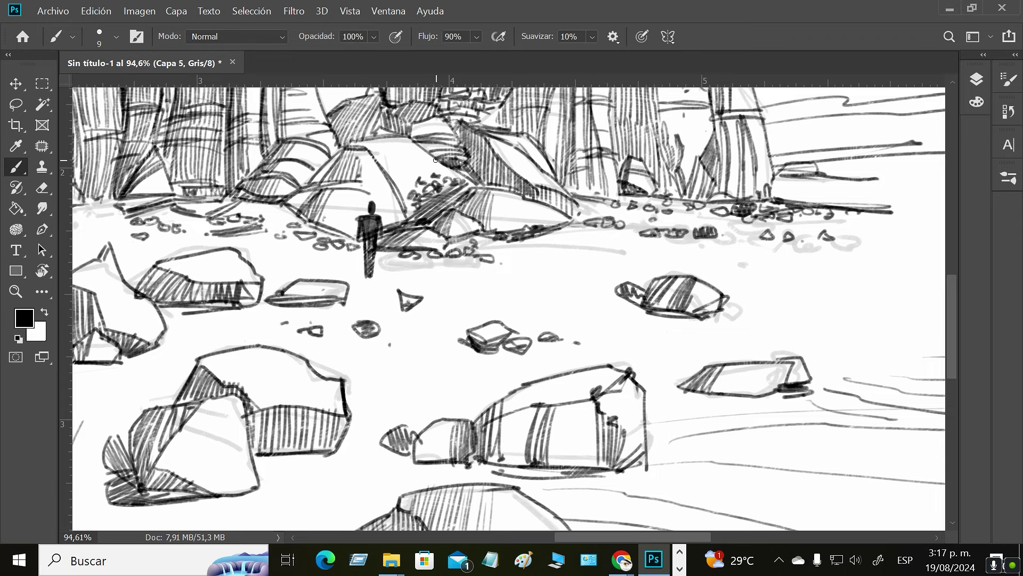
# Draw a tall thin staff beside the figure's left side and connect it to the hand
pyautogui.moveTo(368, 241)
pyautogui.mouseDown()
pyautogui.moveTo(372, 275)
pyautogui.moveTo(365, 230)
pyautogui.moveTo(352, 230)
pyautogui.moveTo(353, 261)
pyautogui.mouseUp()
pyautogui.moveTo(347, 201); pyautogui.dragTo(354, 269)
pyautogui.moveTo(356, 228)
pyautogui.mouseDown()
pyautogui.moveTo(352, 237)
pyautogui.moveTo(359, 229)
pyautogui.mouseUp()
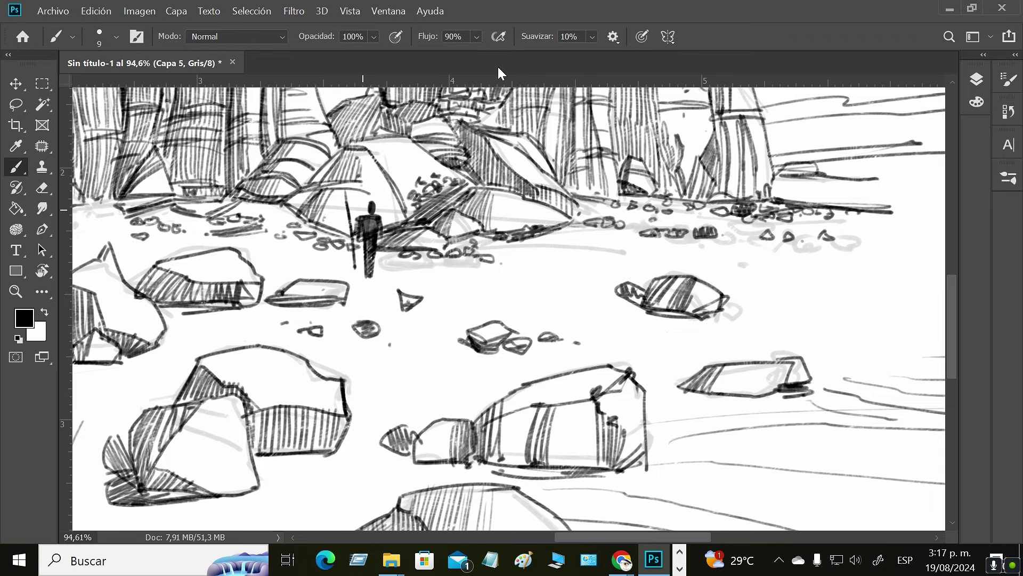
# Darken the standing figure's torso, extend its legs further down and redraw its head with the size 9 Brush
pyautogui.moveTo(369, 217); pyautogui.dragTo(366, 278)
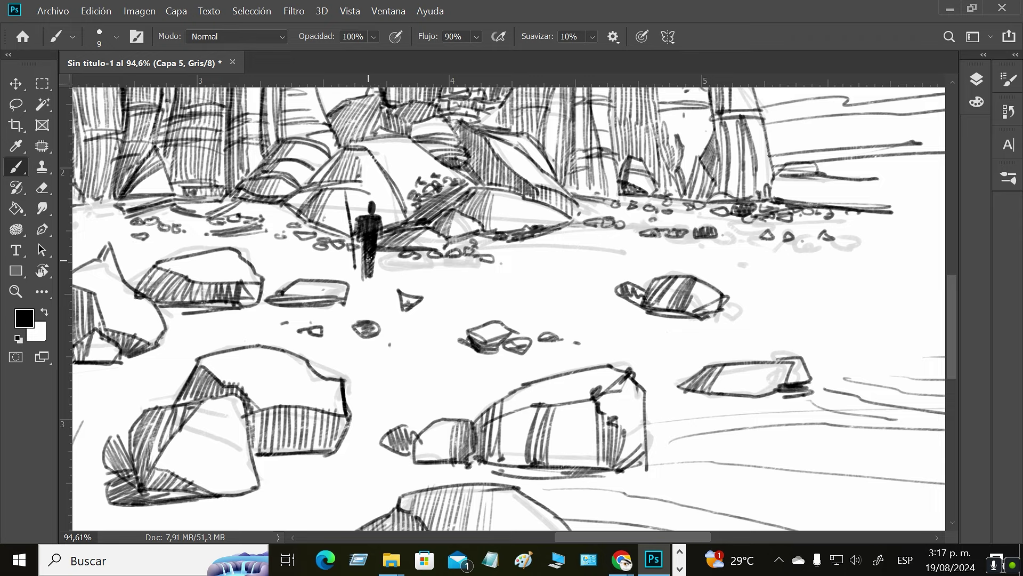
pyautogui.moveTo(358, 232)
pyautogui.mouseDown()
pyautogui.moveTo(364, 276)
pyautogui.moveTo(379, 256)
pyautogui.moveTo(374, 301)
pyautogui.mouseUp()
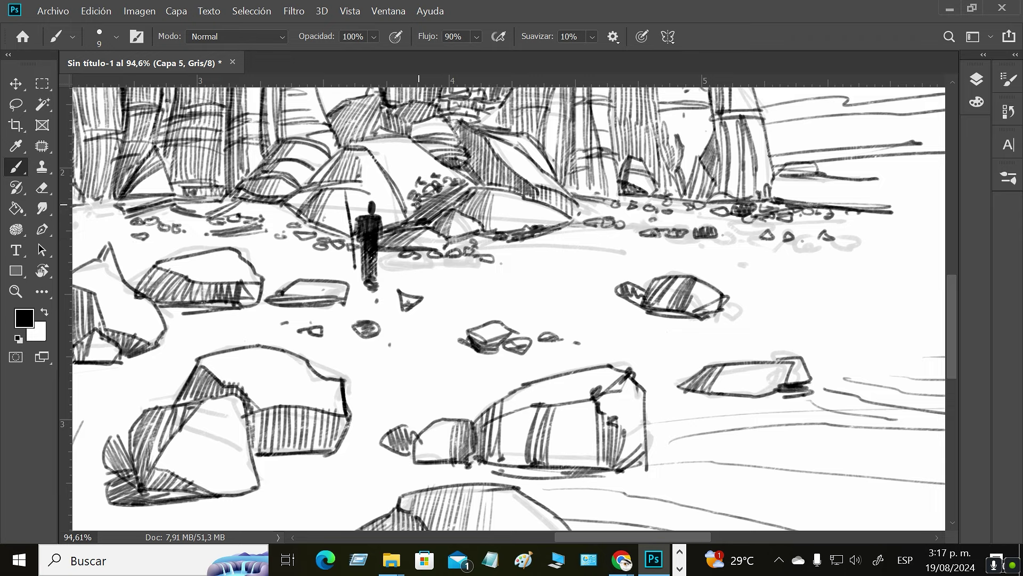
pyautogui.moveTo(380, 219); pyautogui.dragTo(379, 245)
pyautogui.moveTo(376, 190)
pyautogui.mouseDown()
pyautogui.moveTo(373, 207)
pyautogui.moveTo(366, 197)
pyautogui.mouseUp()
pyautogui.moveTo(372, 239); pyautogui.dragTo(375, 277)
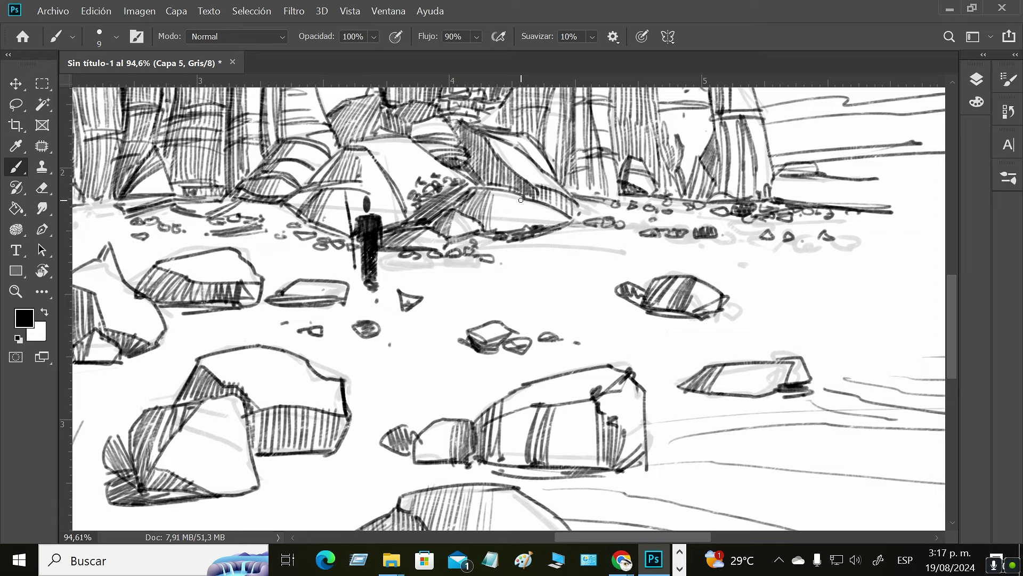
pyautogui.moveTo(568, 323); pyautogui.dragTo(512, 357)
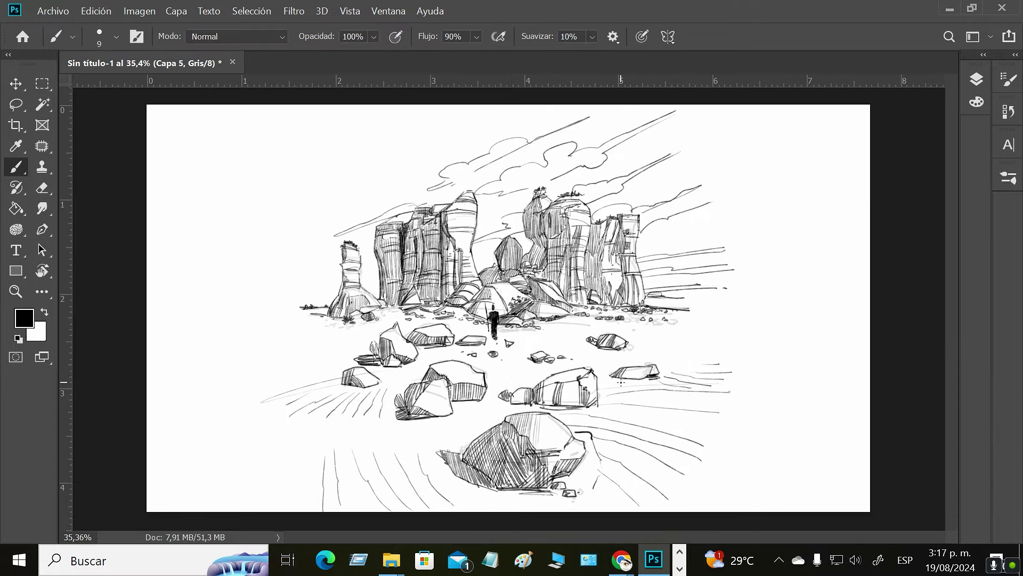
# Lasso the figure with its staff and move it onto the open ground to the right of the central rock pile
pyautogui.hotkey('ctrl', 'space')
pyautogui.moveTo(620, 382); pyautogui.dragTo(568, 377)
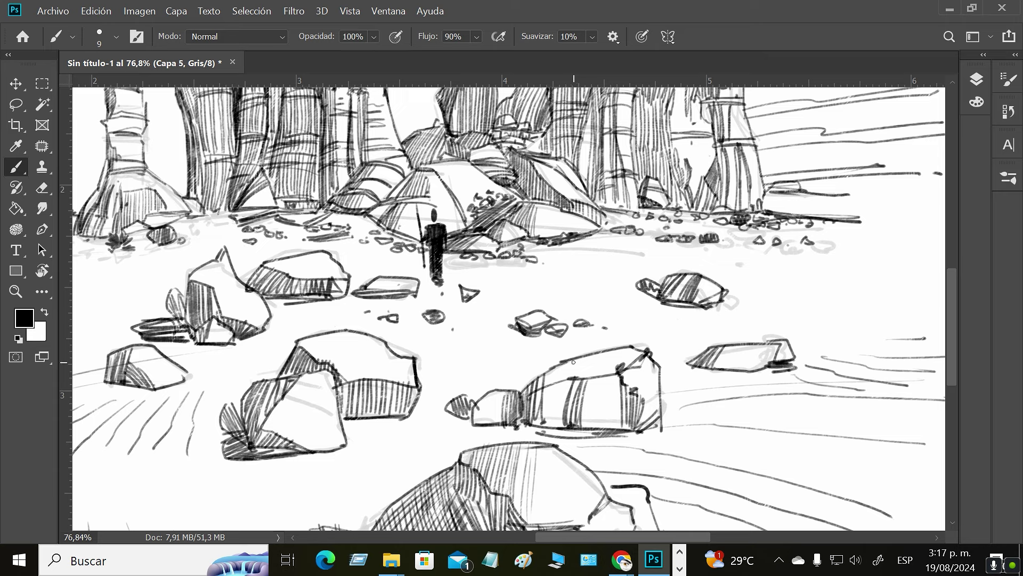
pyautogui.press('l')
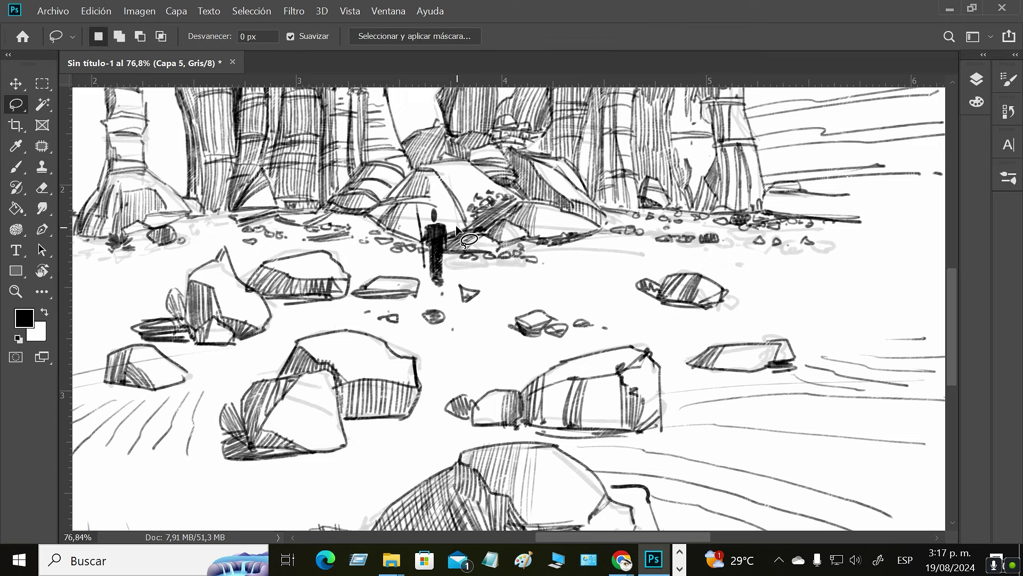
pyautogui.moveTo(405, 263)
pyautogui.mouseDown()
pyautogui.moveTo(465, 303)
pyautogui.moveTo(460, 228)
pyautogui.mouseUp()
pyautogui.moveTo(427, 193)
pyautogui.mouseDown()
pyautogui.moveTo(415, 251)
pyautogui.moveTo(444, 292)
pyautogui.moveTo(455, 221)
pyautogui.mouseUp()
pyautogui.hotkey('ctrl', 'd')
pyautogui.press('z')
pyautogui.moveTo(541, 284); pyautogui.dragTo(517, 314)
pyautogui.press('l')
pyautogui.hotkey('ctrl', 'shift', 'd')
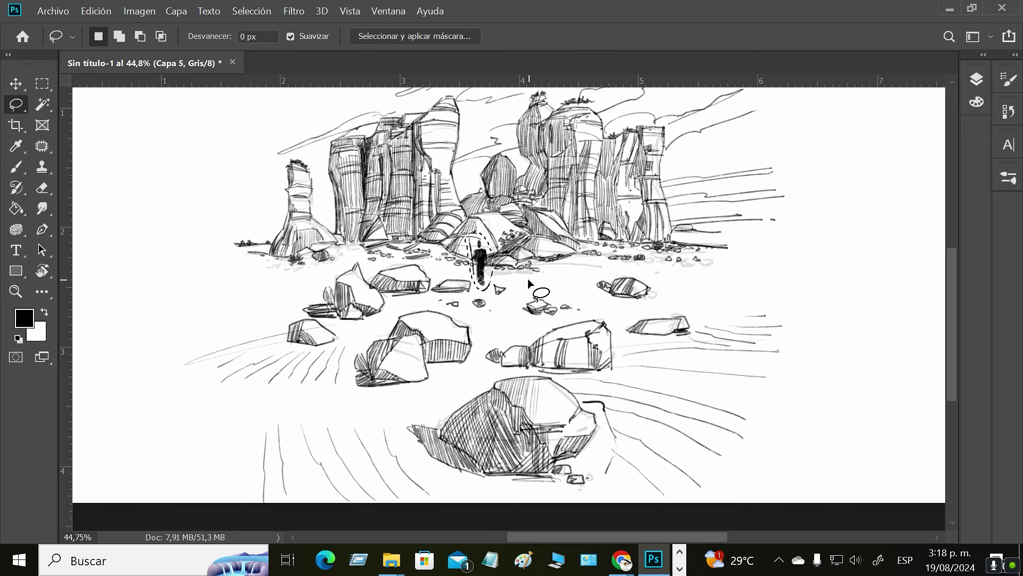
pyautogui.press('v')
pyautogui.moveTo(487, 274); pyautogui.dragTo(569, 287)
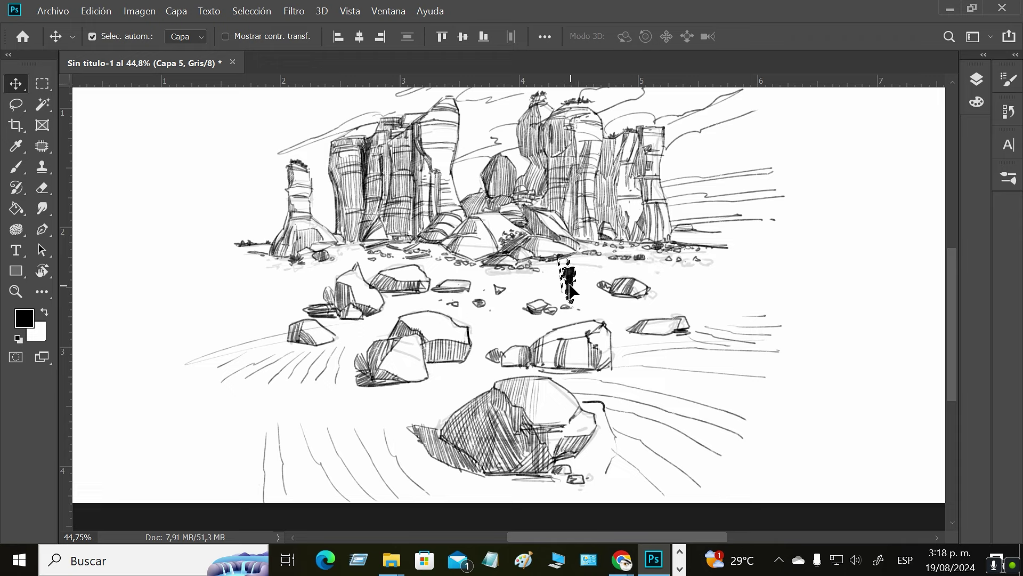
# Free Transform the selected figure, shifting it slightly down and to the right and scaling it to 104,81%
pyautogui.hotkey('ctrl', 't')
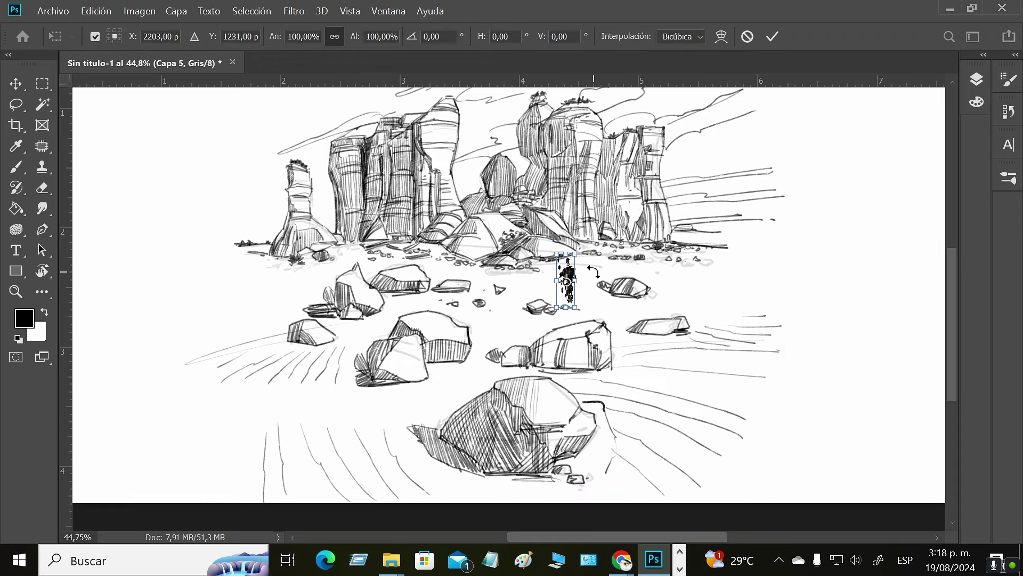
pyautogui.moveTo(568, 279); pyautogui.dragTo(580, 296)
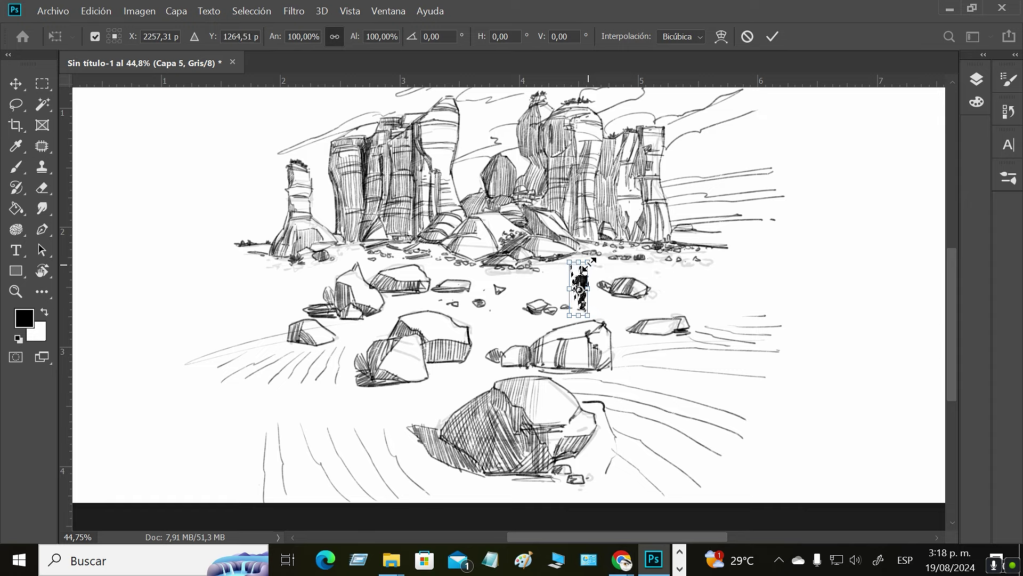
pyautogui.moveTo(593, 260); pyautogui.dragTo(593, 260)
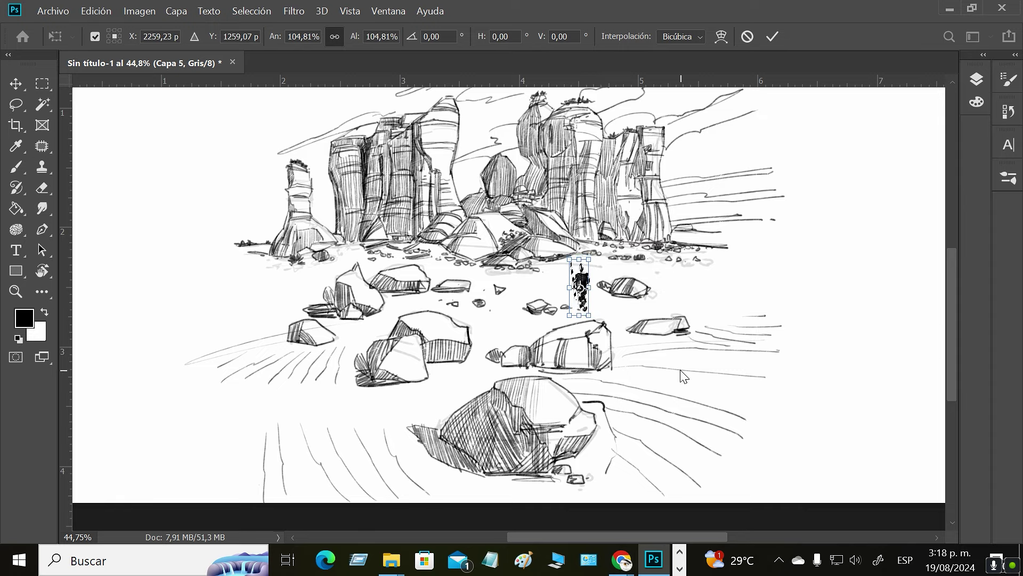
pyautogui.press('Return')
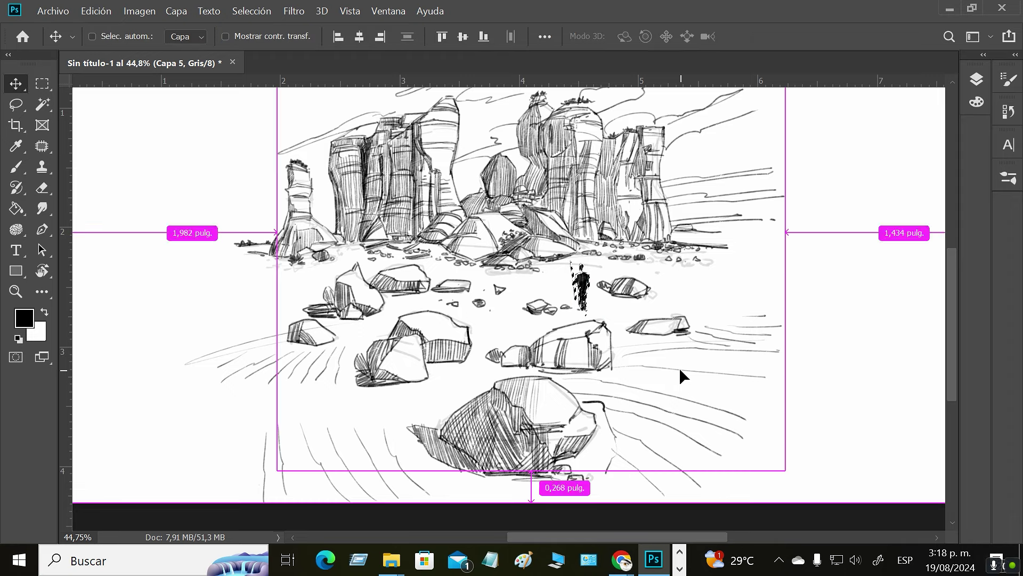
# Reposition the figure just left of the small striped boulder and deselect it
pyautogui.hotkey('shift', 'Left')
pyautogui.hotkey('shift', 'Left')
pyautogui.hotkey('shift', 'Left')
pyautogui.hotkey('shift', 'Left')
pyautogui.hotkey('shift', 'Left')
pyautogui.hotkey('shift', 'Up')
pyautogui.hotkey('shift', 'Up')
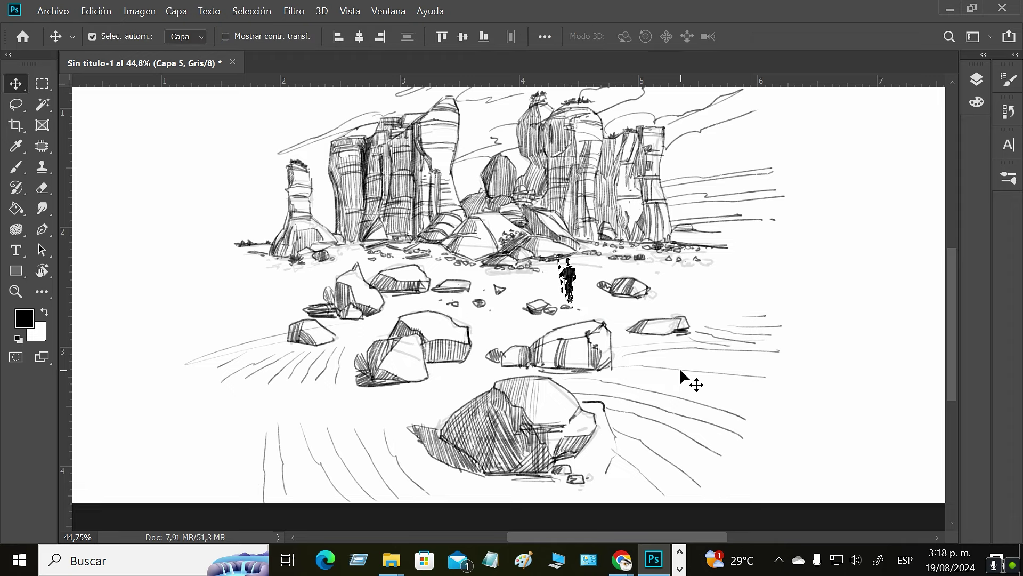
pyautogui.moveTo(573, 290); pyautogui.dragTo(586, 294)
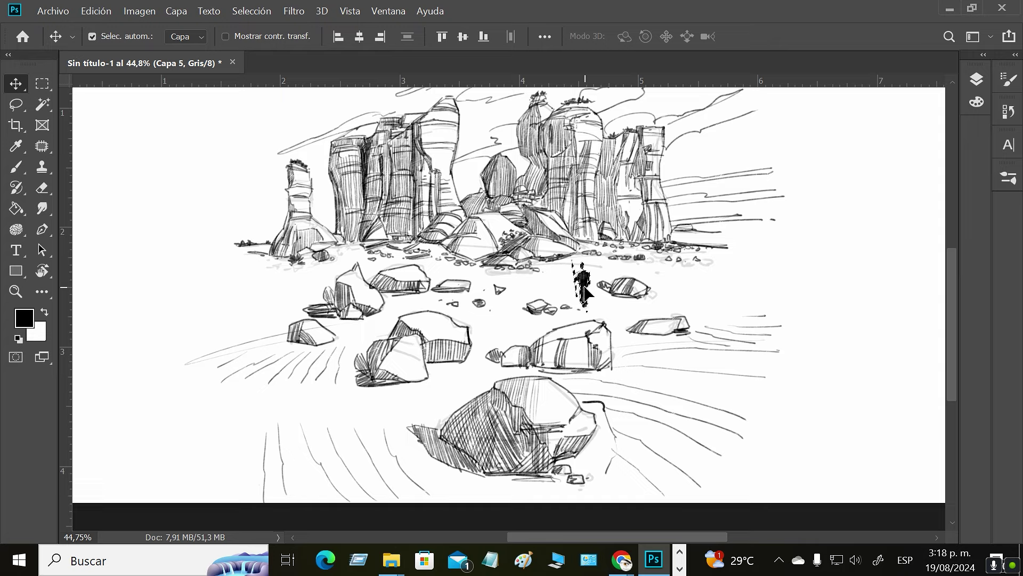
pyautogui.hotkey('ctrl', 'd')
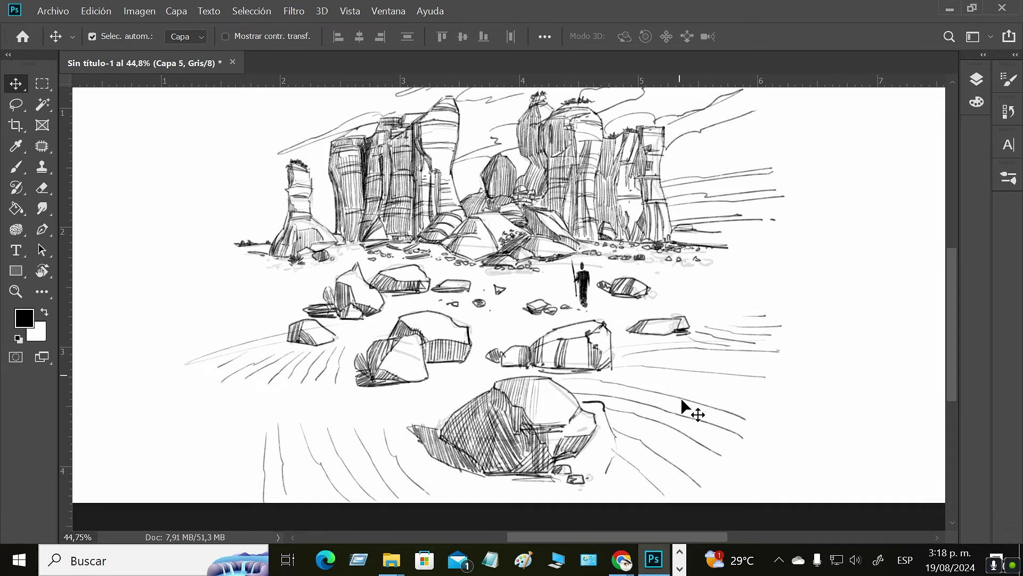
# Hatch a short cast shadow on the ground left of the figure's feet, and raise the brush size to 20
pyautogui.press('b')
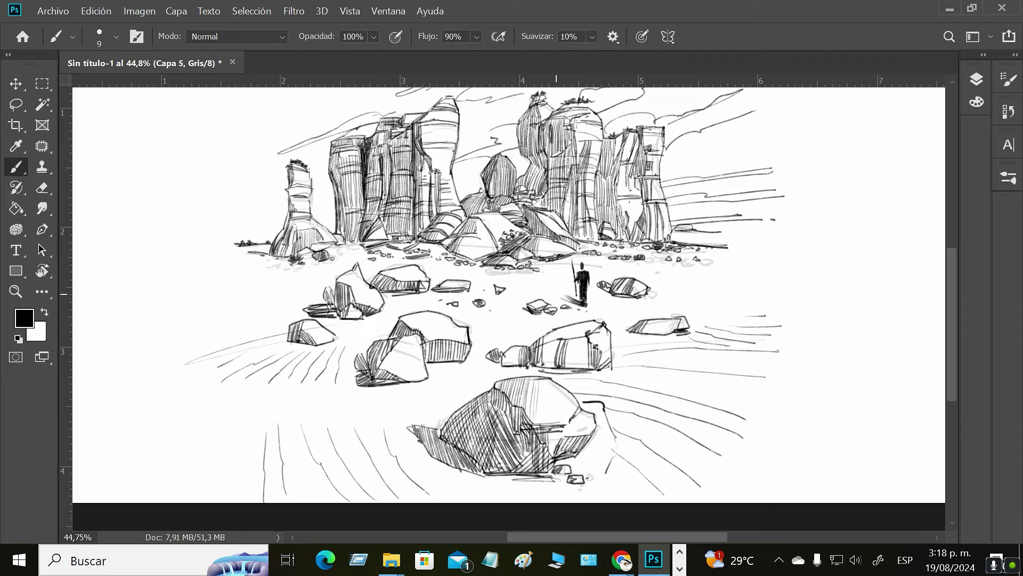
pyautogui.moveTo(581, 286); pyautogui.dragTo(580, 301)
pyautogui.press('z')
pyautogui.moveTo(607, 304)
pyautogui.mouseDown()
pyautogui.moveTo(565, 315)
pyautogui.moveTo(607, 322)
pyautogui.moveTo(593, 323)
pyautogui.mouseUp()
pyautogui.press('b')
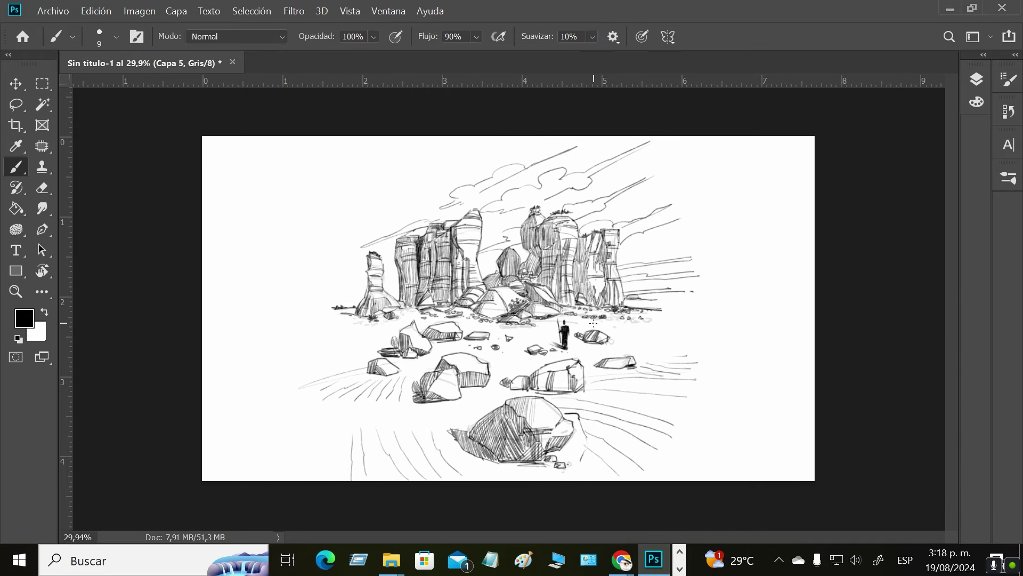
pyautogui.press(']')
pyautogui.press(']')
# Hide the rough sketch layer Capa 3 while keeping Capa 4 and Capa 5 visible
pyautogui.click(977, 79)
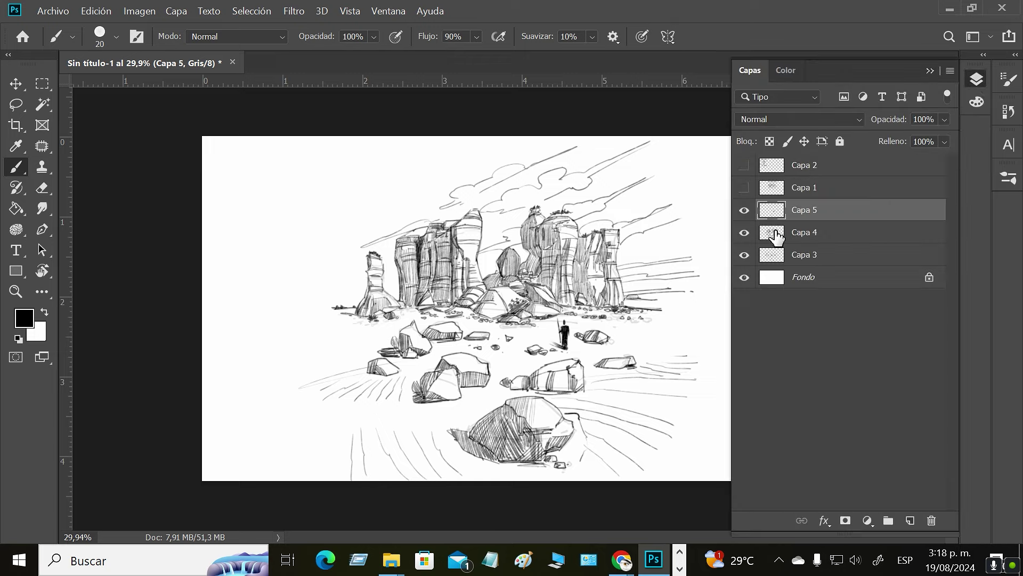
pyautogui.click(744, 234)
pyautogui.click(744, 256)
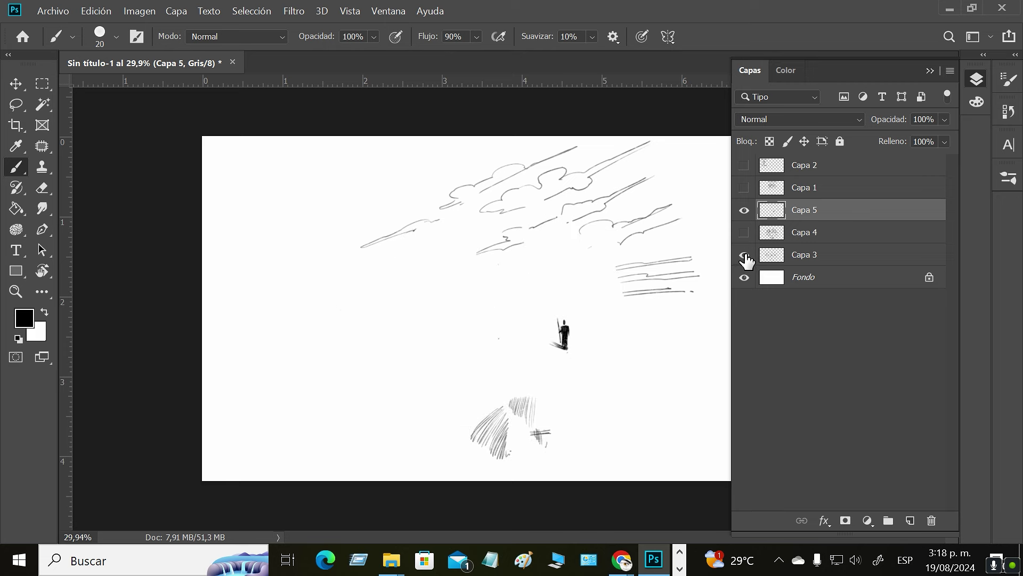
pyautogui.click(745, 232)
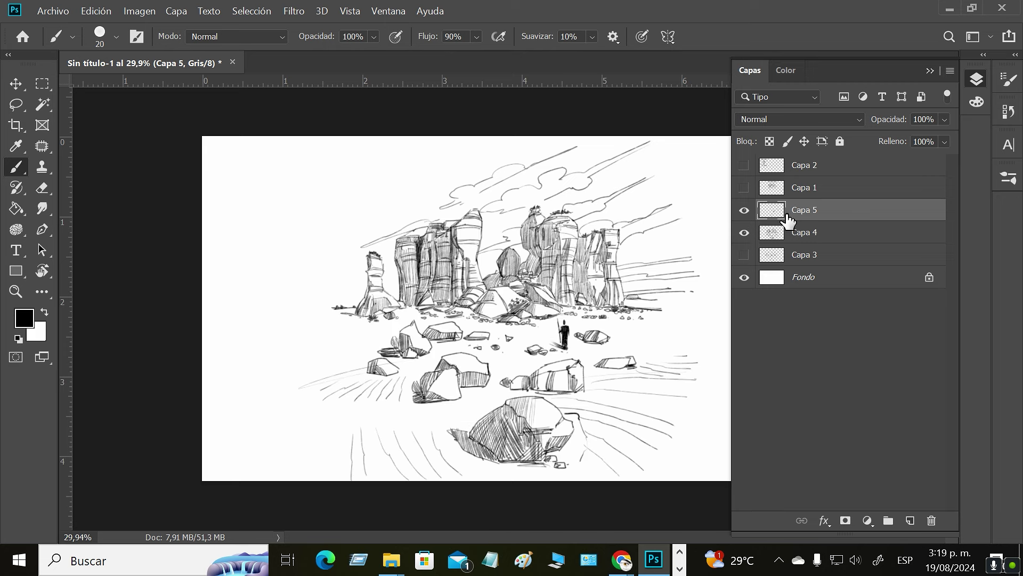
# Merge the layers Capa 4 and Capa 5 into one layer
pyautogui.keyDown('shift'); pyautogui.click(834, 234); pyautogui.keyUp('shift')
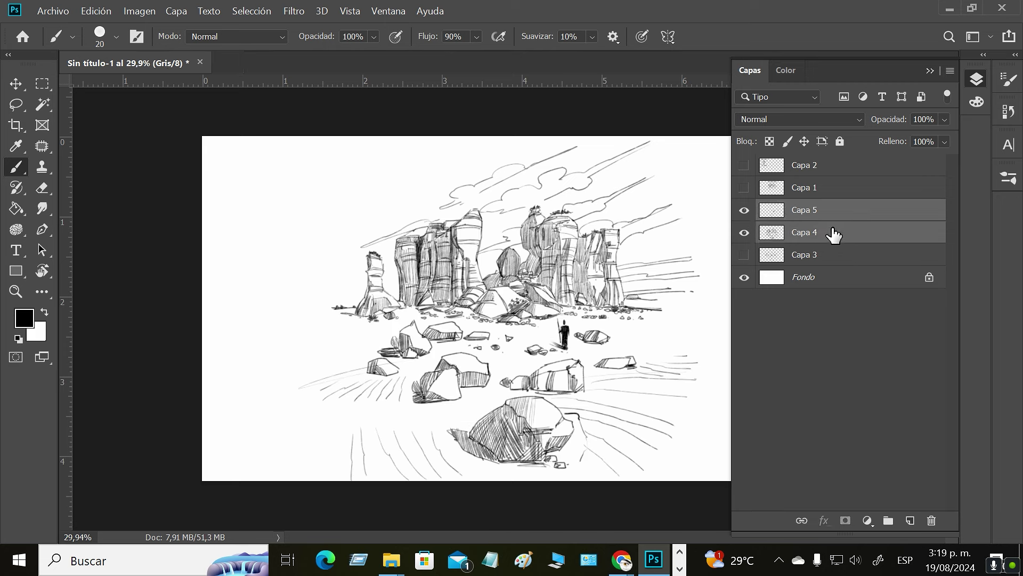
pyautogui.rightClick(794, 229)
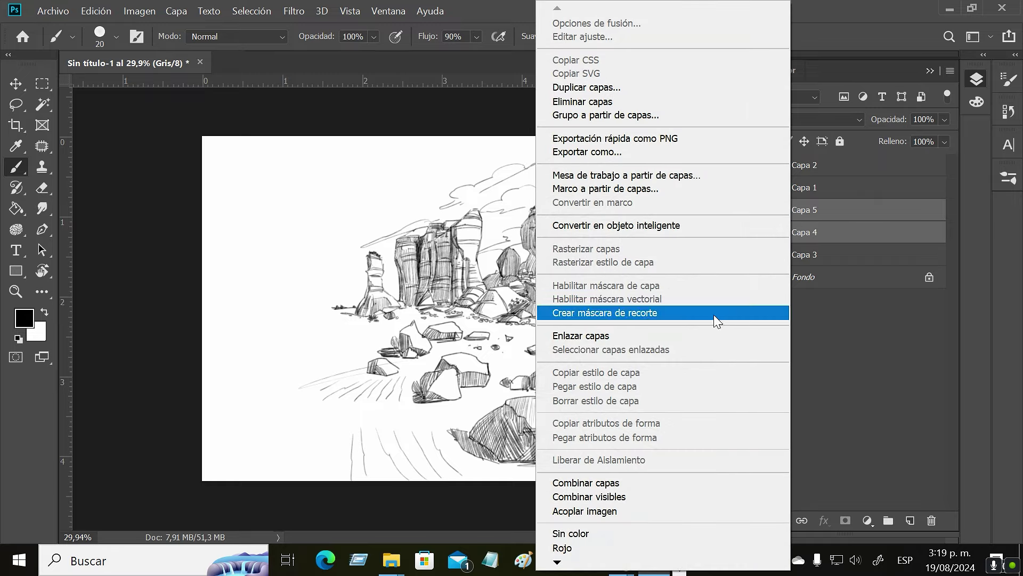
pyautogui.click(592, 482)
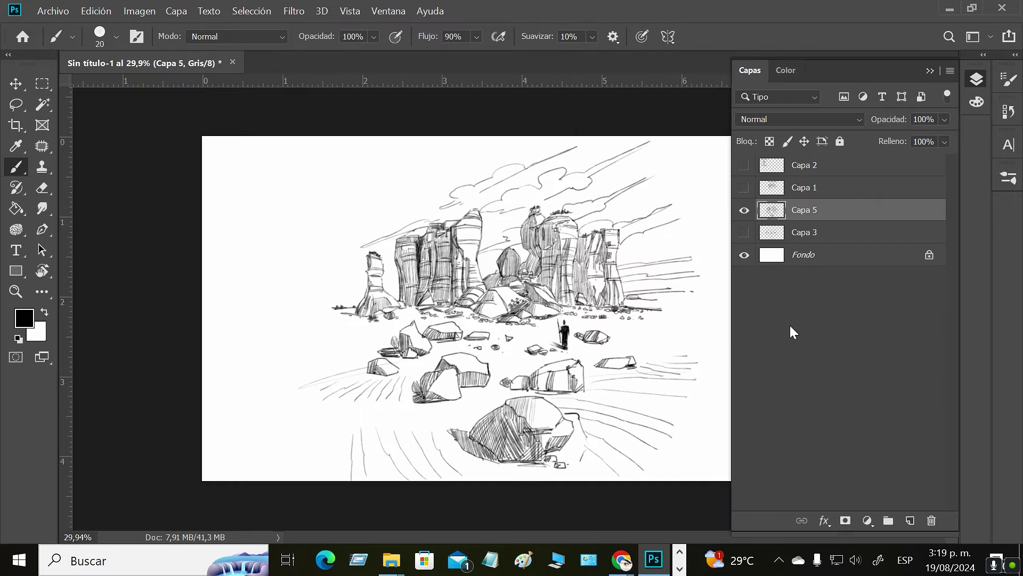
# Scale down the whole merged drawing with Free Transform to leave more empty canvas around it
pyautogui.hotkey('ctrl', 't')
pyautogui.moveTo(698, 311); pyautogui.dragTo(616, 316)
pyautogui.press('Return')
# Draw an upright rectangular frame about 3.1 by 3.8 inches around the scene, with a thin diagonal from its upper-right to lower-left corner
pyautogui.press('b')
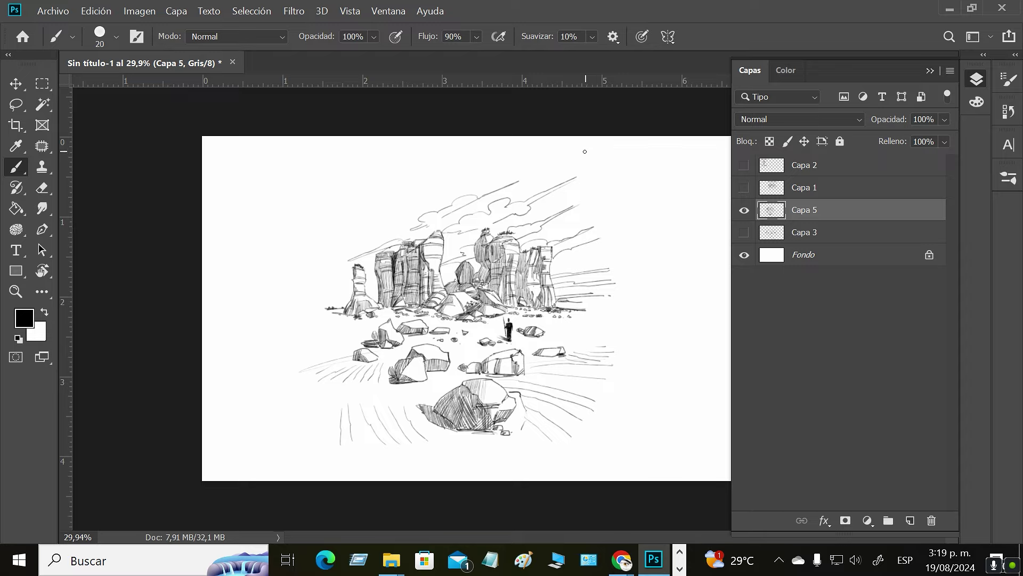
pyautogui.moveTo(577, 155)
pyautogui.mouseDown()
pyautogui.moveTo(569, 452)
pyautogui.moveTo(332, 456)
pyautogui.mouseUp()
pyautogui.moveTo(576, 150)
pyautogui.mouseDown()
pyautogui.moveTo(327, 155)
pyautogui.moveTo(330, 457)
pyautogui.mouseUp()
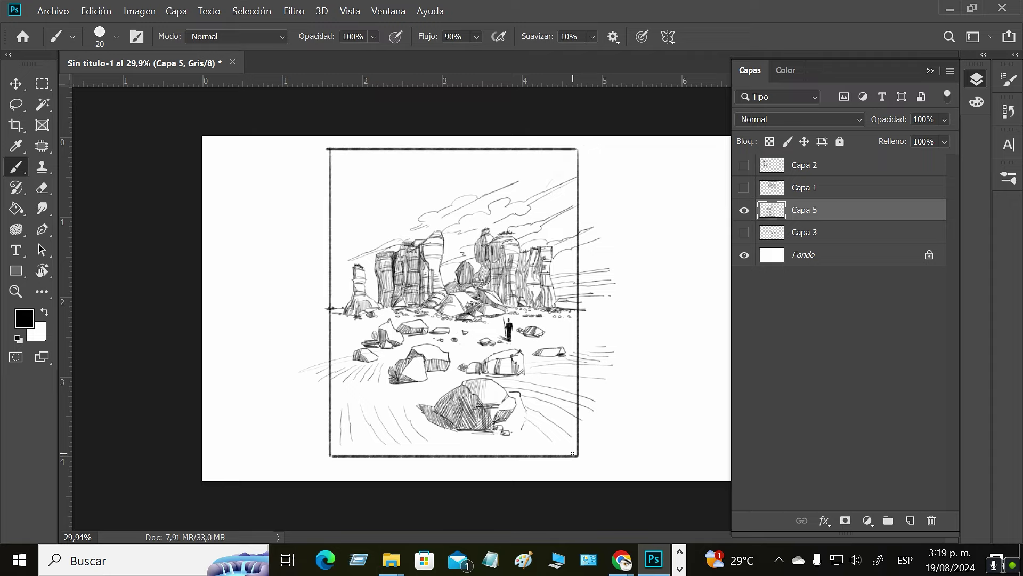
pyautogui.moveTo(577, 150); pyautogui.dragTo(333, 452)
# Erase the cloud and ground lines that extend beyond the frame's left and right sides, using a size 25 Eraser
pyautogui.press('e')
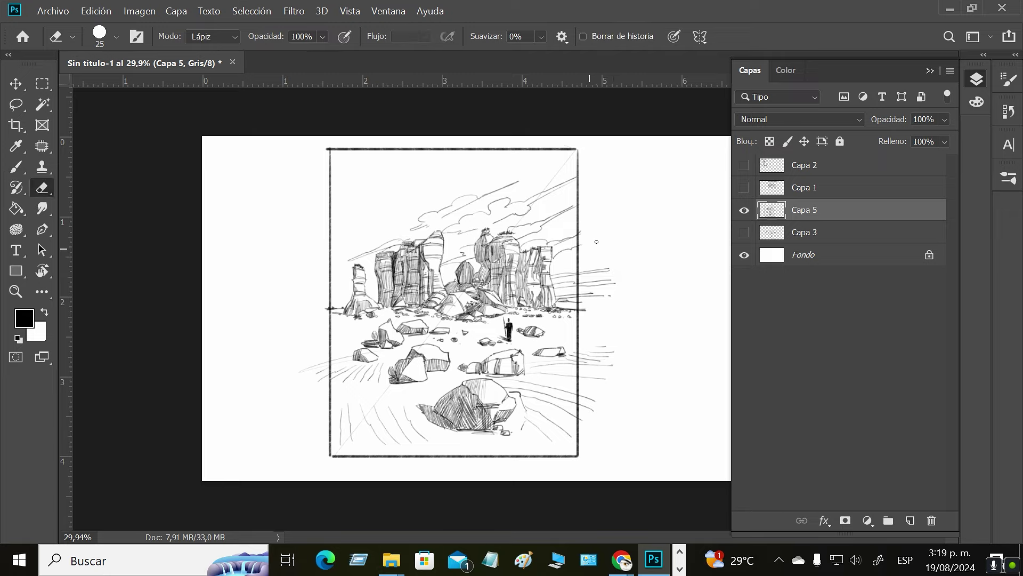
pyautogui.moveTo(610, 284)
pyautogui.mouseDown()
pyautogui.moveTo(606, 264)
pyautogui.moveTo(606, 310)
pyautogui.moveTo(604, 266)
pyautogui.moveTo(600, 295)
pyautogui.moveTo(594, 272)
pyautogui.moveTo(581, 309)
pyautogui.mouseUp()
pyautogui.moveTo(603, 366)
pyautogui.mouseDown()
pyautogui.moveTo(583, 350)
pyautogui.moveTo(593, 370)
pyautogui.moveTo(608, 343)
pyautogui.moveTo(610, 359)
pyautogui.moveTo(608, 343)
pyautogui.moveTo(603, 400)
pyautogui.moveTo(598, 377)
pyautogui.moveTo(588, 418)
pyautogui.moveTo(583, 376)
pyautogui.moveTo(603, 374)
pyautogui.moveTo(581, 365)
pyautogui.mouseUp()
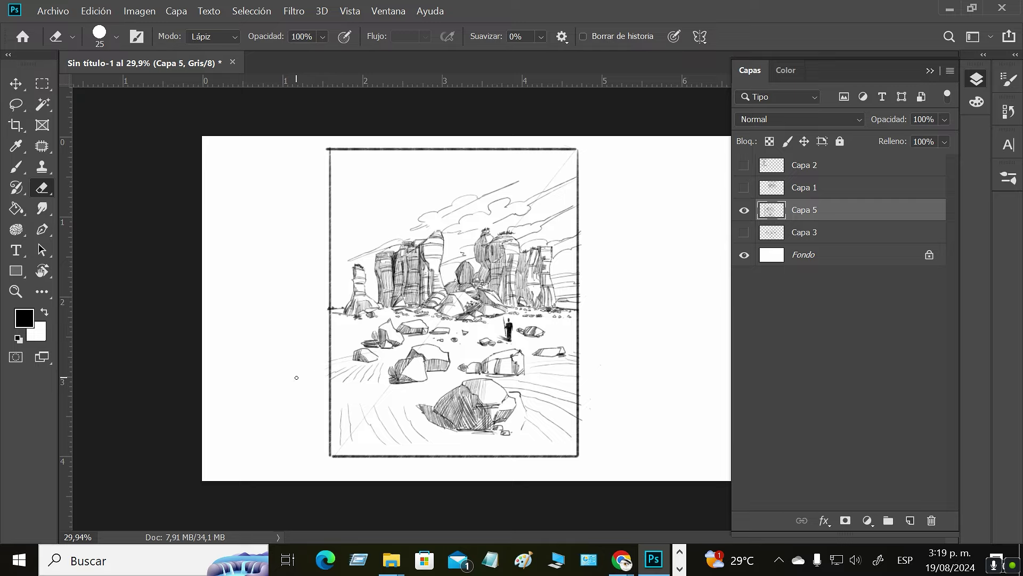
pyautogui.press('z')
pyautogui.moveTo(296, 377); pyautogui.dragTo(529, 392)
pyautogui.click(930, 71)
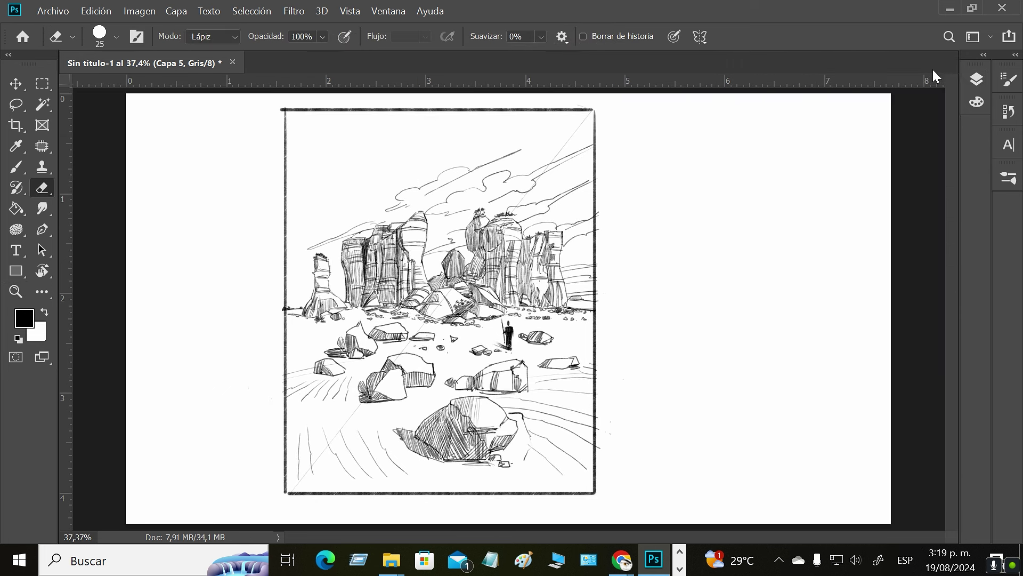
pyautogui.press('z')
pyautogui.moveTo(541, 364); pyautogui.dragTo(562, 363)
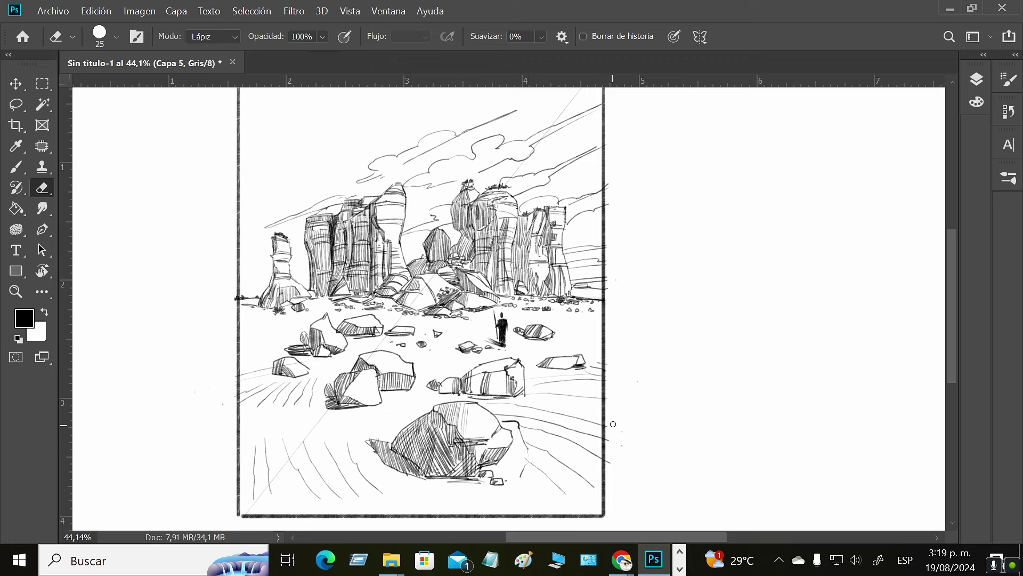
pyautogui.press('z')
pyautogui.moveTo(600, 393); pyautogui.dragTo(573, 415)
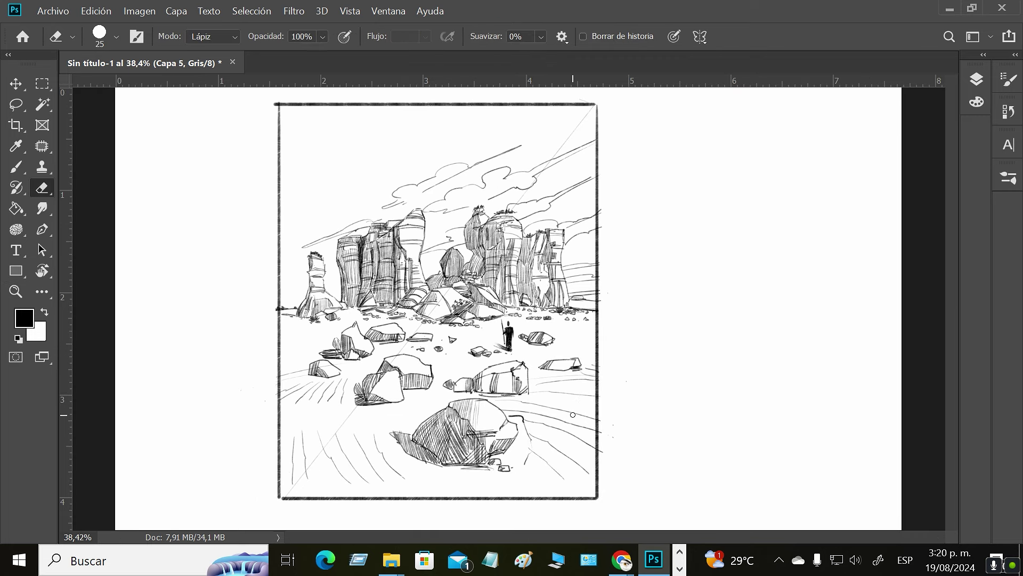